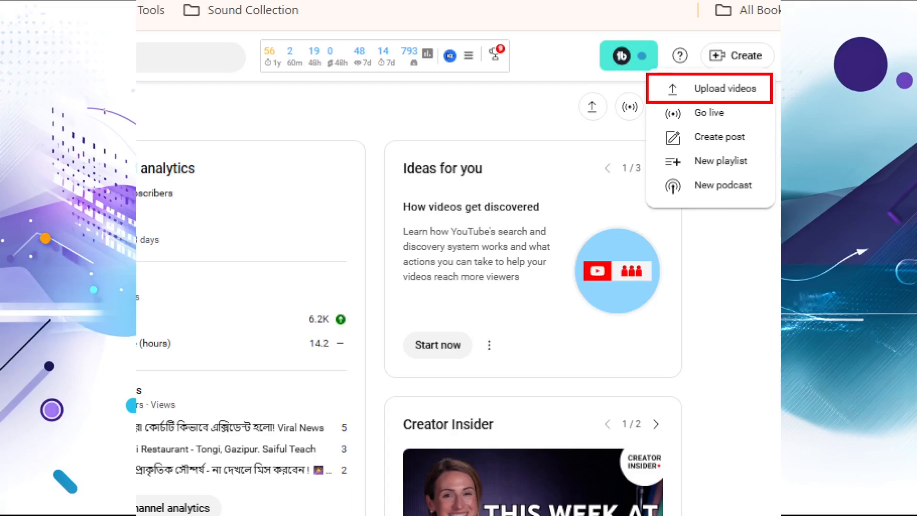
Step: Start a video upload with the file "কিভাব YouTube SEO করবেন YouTube SEO for Beginners.mp4" from the Telegram Desktop folder in Downloads
{"action": "left_click", "coordinate": [716, 88]}
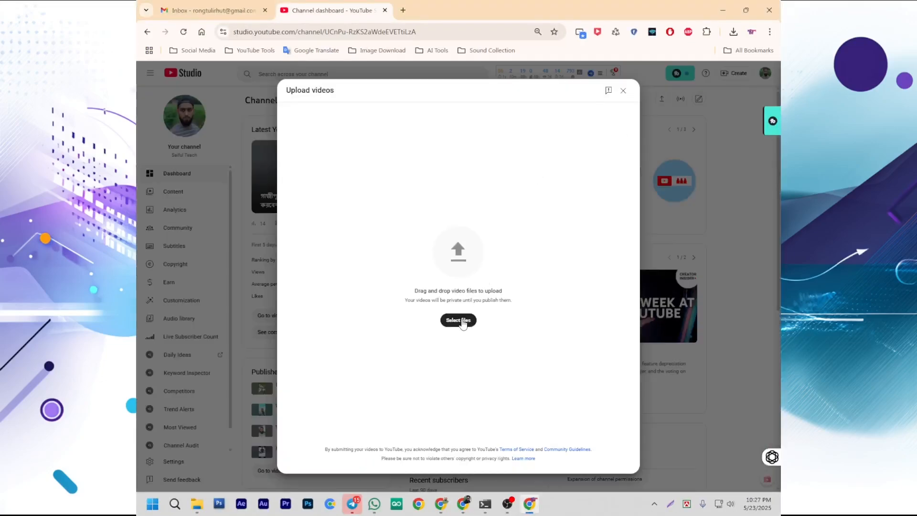
{"action": "left_click", "coordinate": [461, 321]}
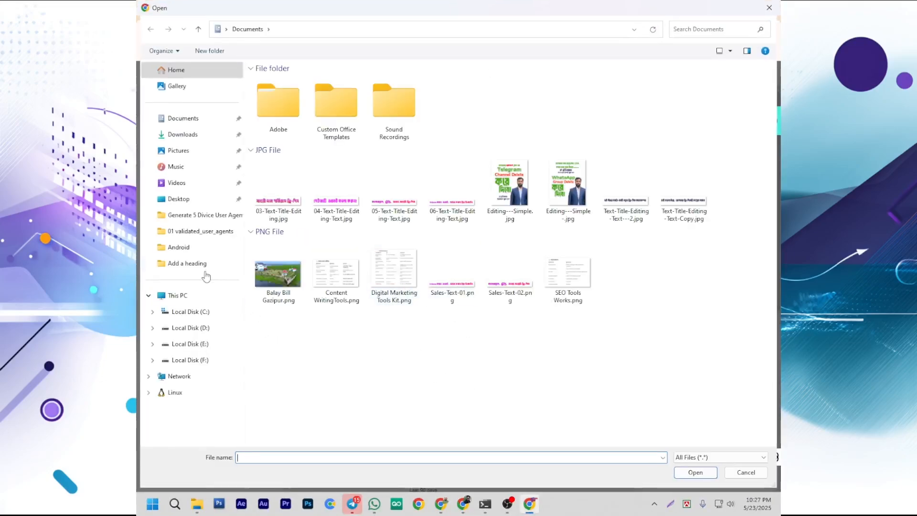
{"action": "left_click", "coordinate": [175, 184]}
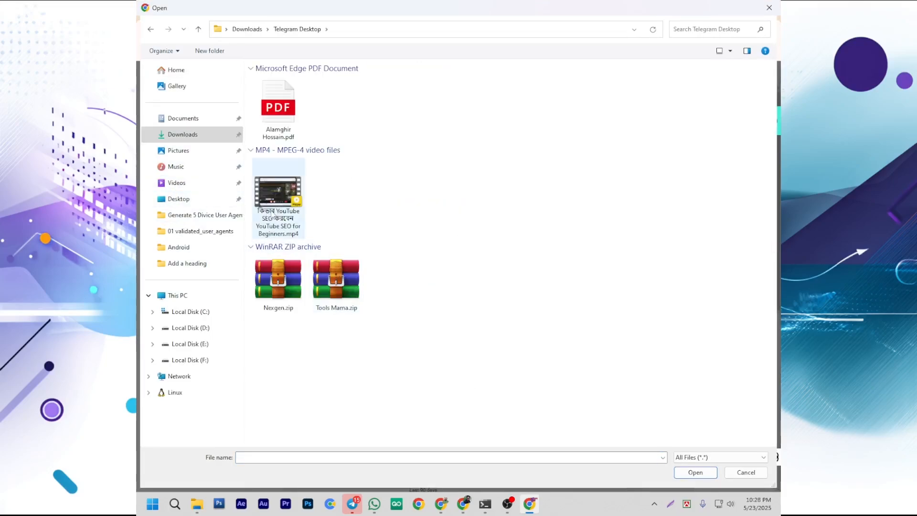
{"action": "left_click", "coordinate": [272, 215]}
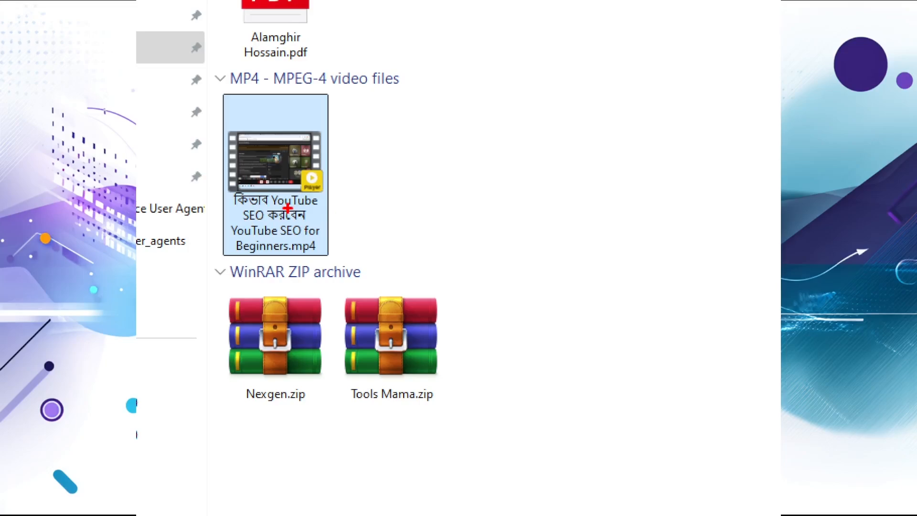
{"action": "mouse_move", "coordinate": [344, 150]}
{"action": "left_mouse_down"}
{"action": "mouse_move", "coordinate": [515, 187]}
{"action": "mouse_move", "coordinate": [375, 162]}
{"action": "mouse_move", "coordinate": [455, 191]}
{"action": "left_mouse_up"}
{"action": "mouse_move", "coordinate": [570, 103]}
{"action": "left_mouse_down"}
{"action": "mouse_move", "coordinate": [553, 123]}
{"action": "mouse_move", "coordinate": [542, 82]}
{"action": "left_mouse_up"}
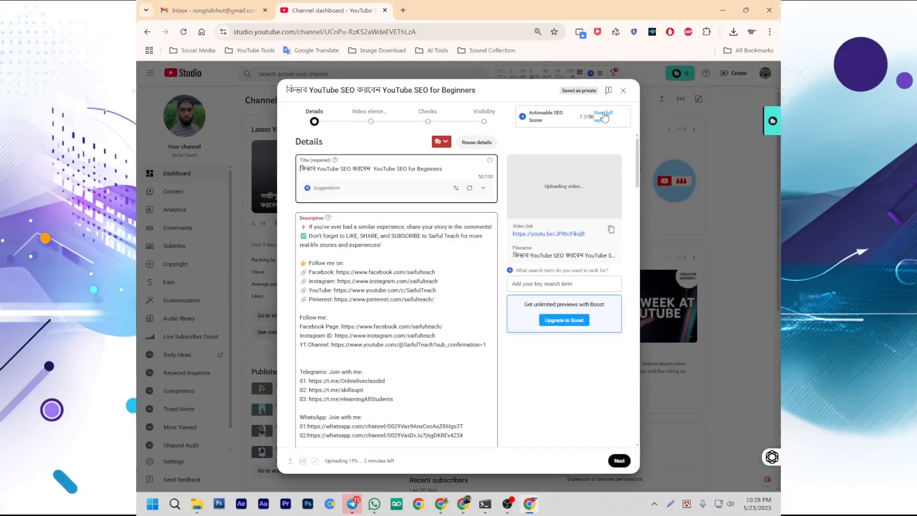
Step: Open the full vidIQ SEO report and save a screenshot of the upload dialog as Screenshot_1.png in Documents
{"action": "left_click", "coordinate": [603, 116]}
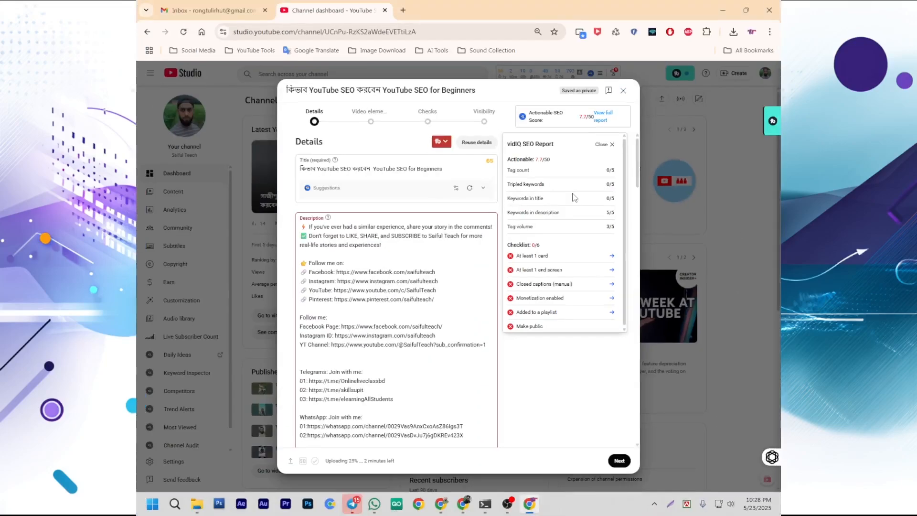
{"action": "key", "text": "Print"}
{"action": "mouse_move", "coordinate": [277, 78]}
{"action": "left_mouse_down"}
{"action": "mouse_move", "coordinate": [549, 391]}
{"action": "mouse_move", "coordinate": [641, 471]}
{"action": "left_mouse_up"}
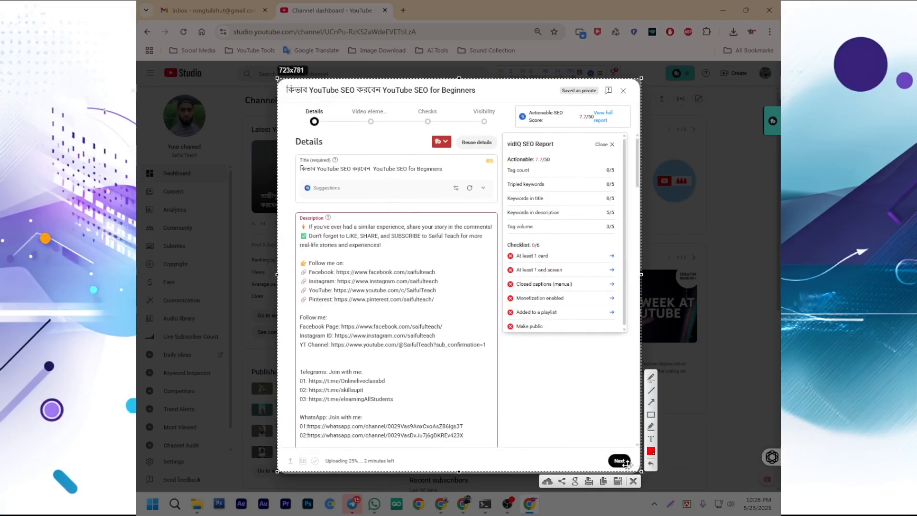
{"action": "left_click", "coordinate": [617, 480]}
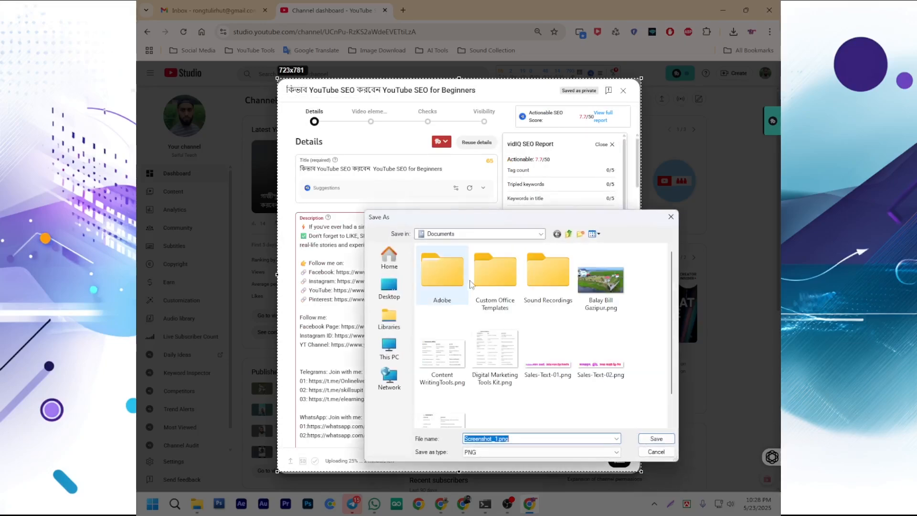
{"action": "left_click", "coordinate": [645, 439]}
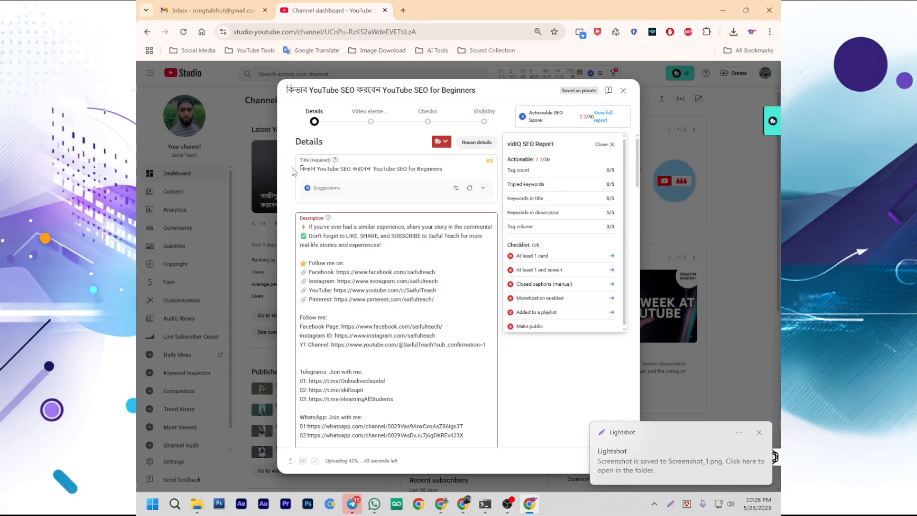
Step: Insert a "|" separator in the video title between "করবেন" and "YouTube SEO for Beginners"
{"action": "left_click", "coordinate": [371, 169]}
{"action": "type", "text": "|"}
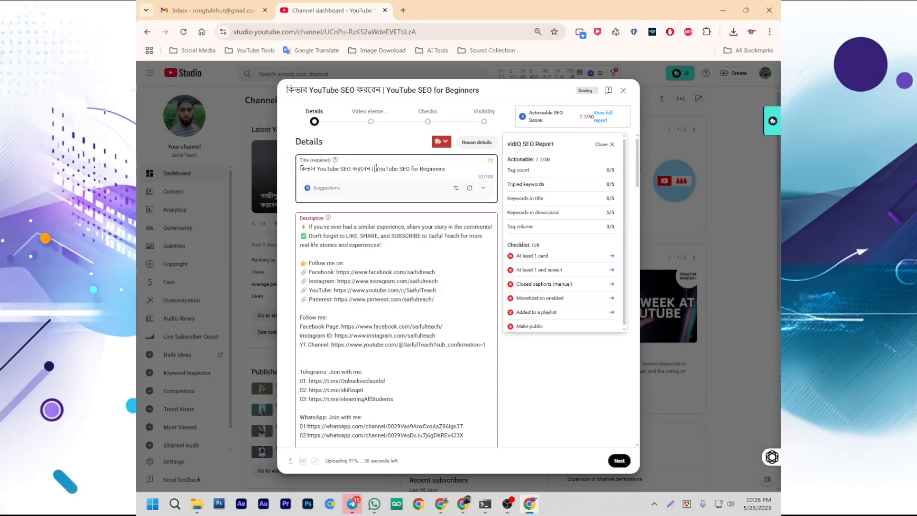
{"action": "key", "text": "BackSpace"}
Step: Copy the full video title onto a new first line of the description, with a blank line below it
{"action": "triple_click", "coordinate": [401, 170]}
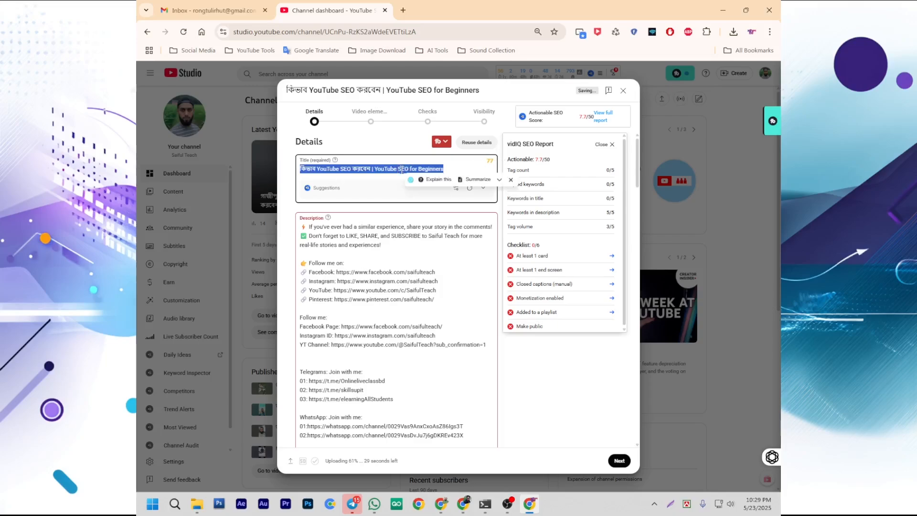
{"action": "left_click", "coordinate": [302, 226]}
{"action": "key", "text": "Return"}
{"action": "key", "text": "Return"}
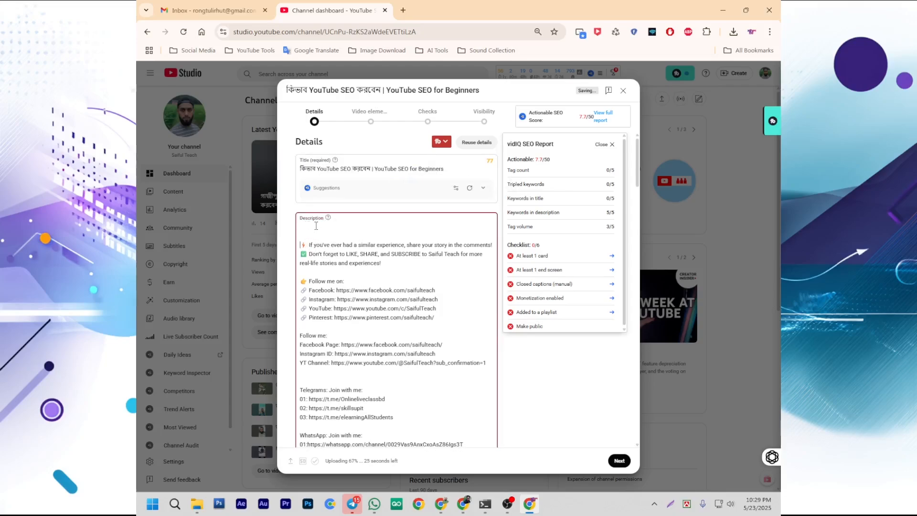
{"action": "type", "text": "কিভাবে YouTube SEO করবেন | YouTube SEO for Beginners"}
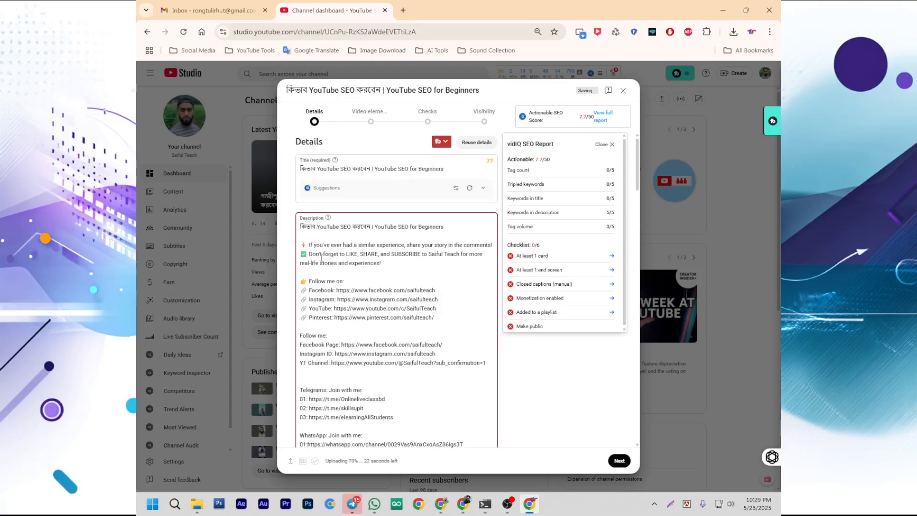
Step: Review the description's social media links, Telegram and WhatsApp links, and copyright disclaimer
{"action": "scroll", "coordinate": [335, 322], "scroll_direction": "down", "scroll_amount": 3}
{"action": "scroll", "coordinate": [333, 331], "scroll_direction": "down", "scroll_amount": 1}
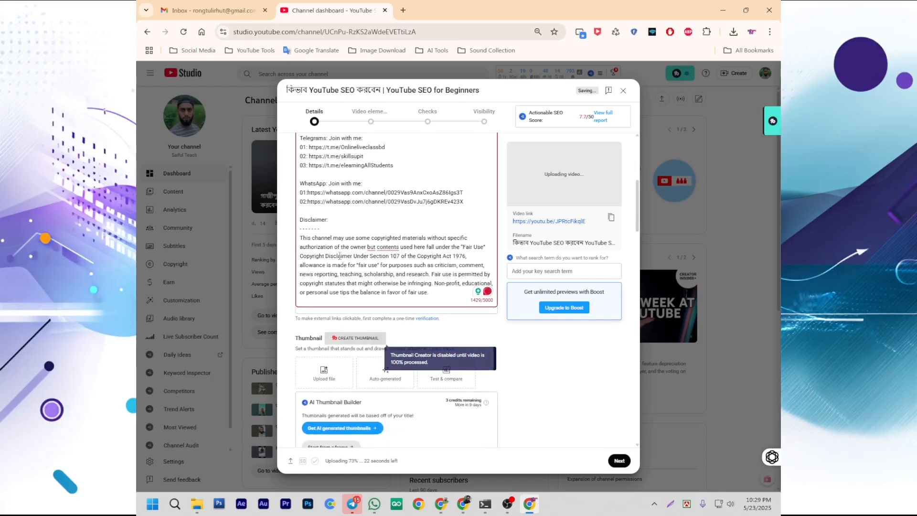
{"action": "scroll", "coordinate": [365, 261], "scroll_direction": "up", "scroll_amount": 1}
{"action": "scroll", "coordinate": [365, 261], "scroll_direction": "up", "scroll_amount": 3}
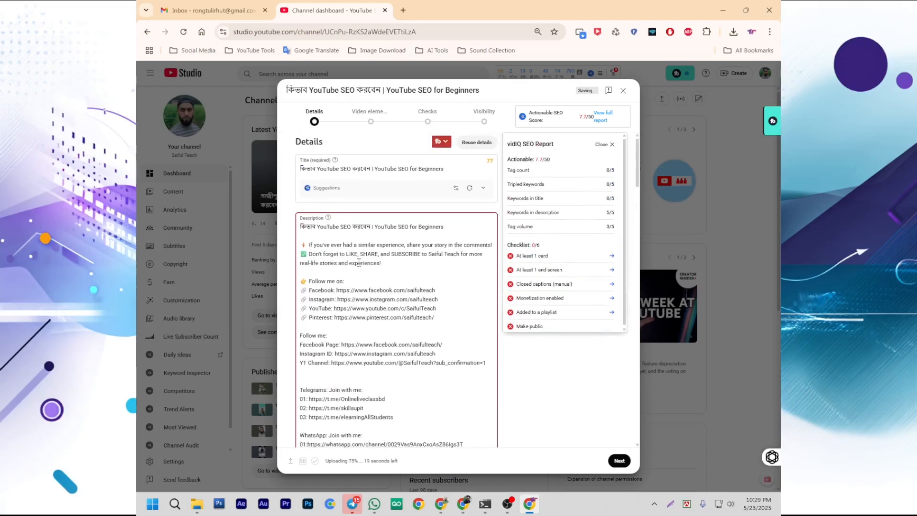
{"action": "scroll", "coordinate": [394, 265], "scroll_direction": "down", "scroll_amount": 2}
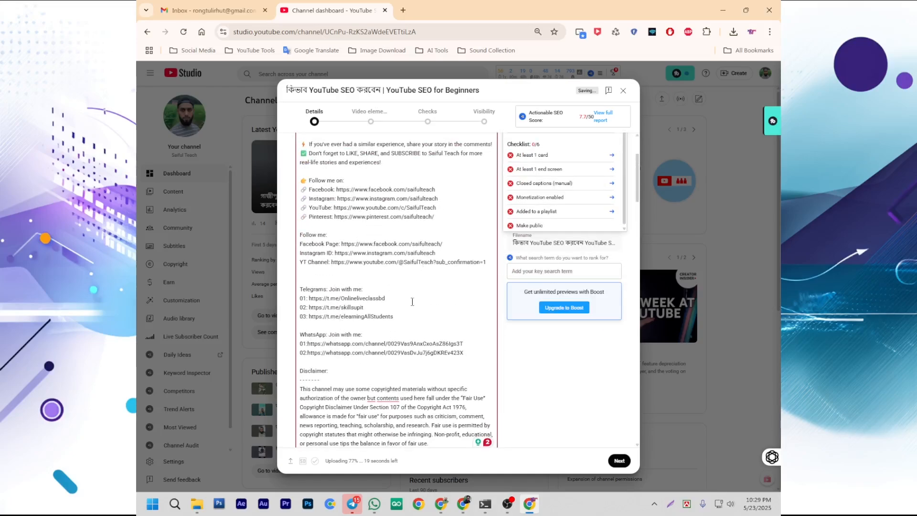
{"action": "scroll", "coordinate": [412, 302], "scroll_direction": "down", "scroll_amount": 2}
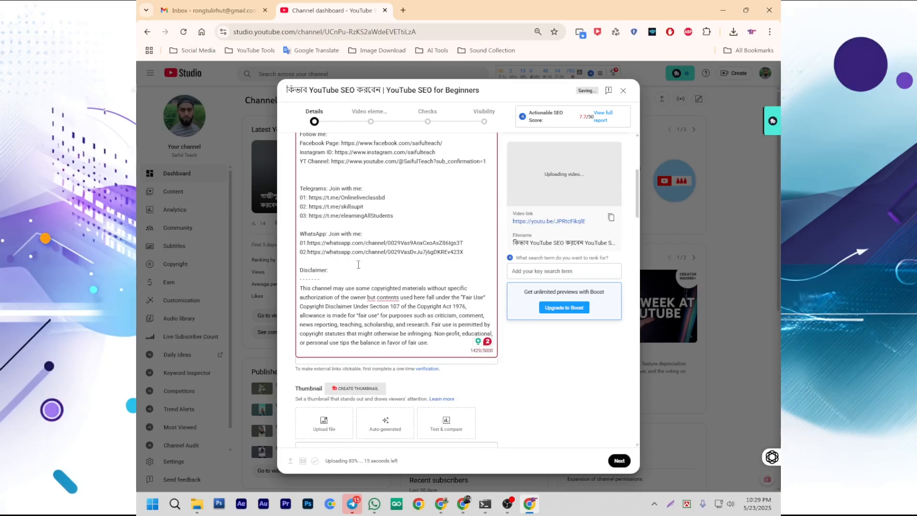
{"action": "scroll", "coordinate": [358, 264], "scroll_direction": "up", "scroll_amount": 2}
Step: Add the video to the "Digital Marketing Full Course Bangla" playlist
{"action": "scroll", "coordinate": [387, 282], "scroll_direction": "down", "scroll_amount": 6}
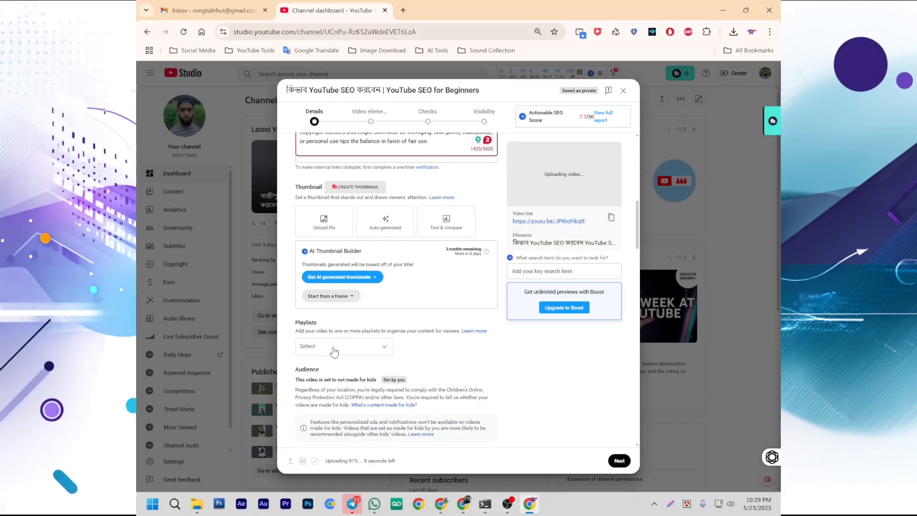
{"action": "left_click", "coordinate": [382, 348]}
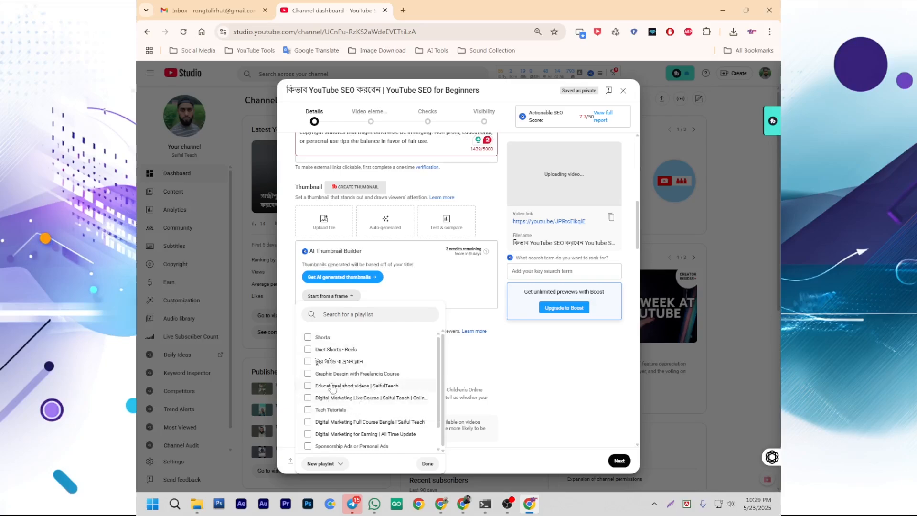
{"action": "scroll", "coordinate": [329, 396], "scroll_direction": "down", "scroll_amount": 1}
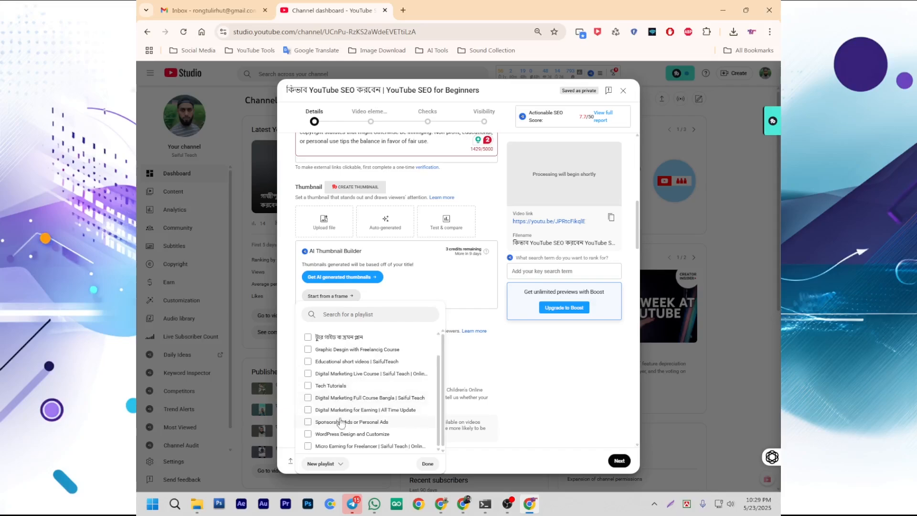
{"action": "left_click", "coordinate": [347, 401]}
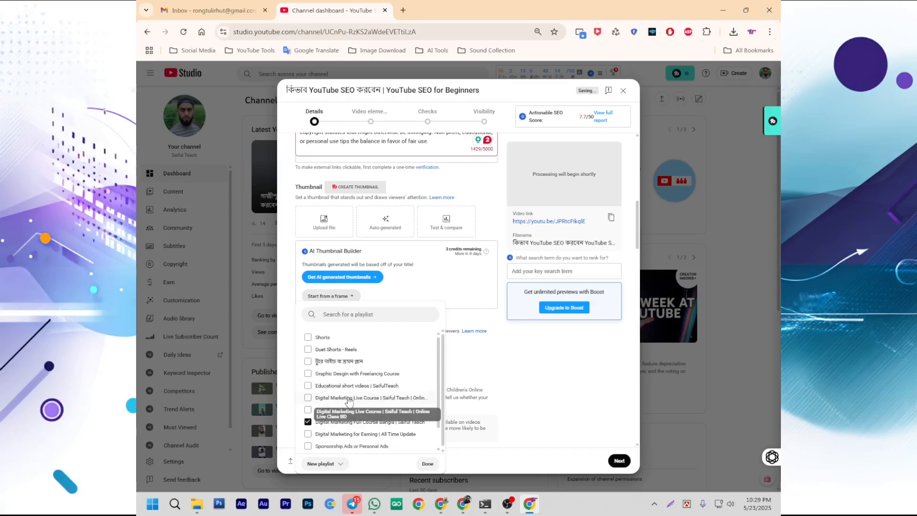
{"action": "left_click", "coordinate": [534, 372]}
Step: Answer No to the altered content question for the video
{"action": "scroll", "coordinate": [457, 339], "scroll_direction": "down", "scroll_amount": 3}
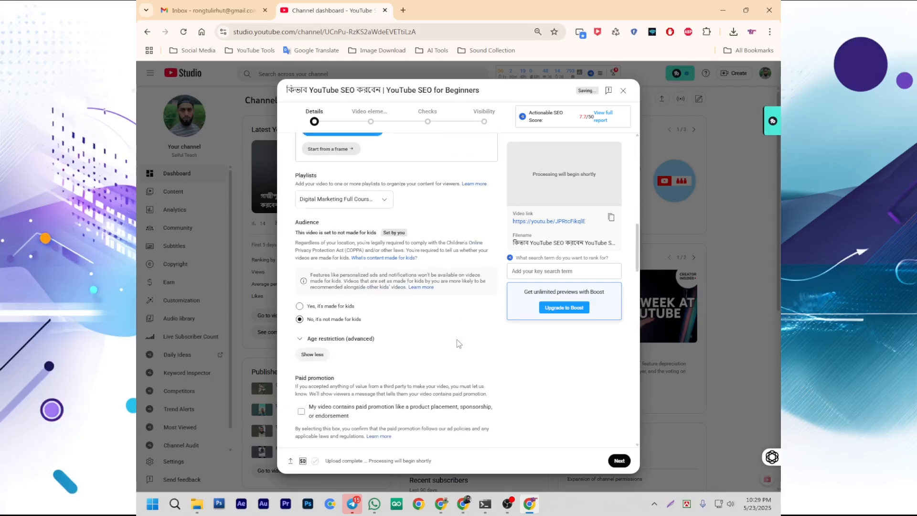
{"action": "scroll", "coordinate": [363, 338], "scroll_direction": "down", "scroll_amount": 2}
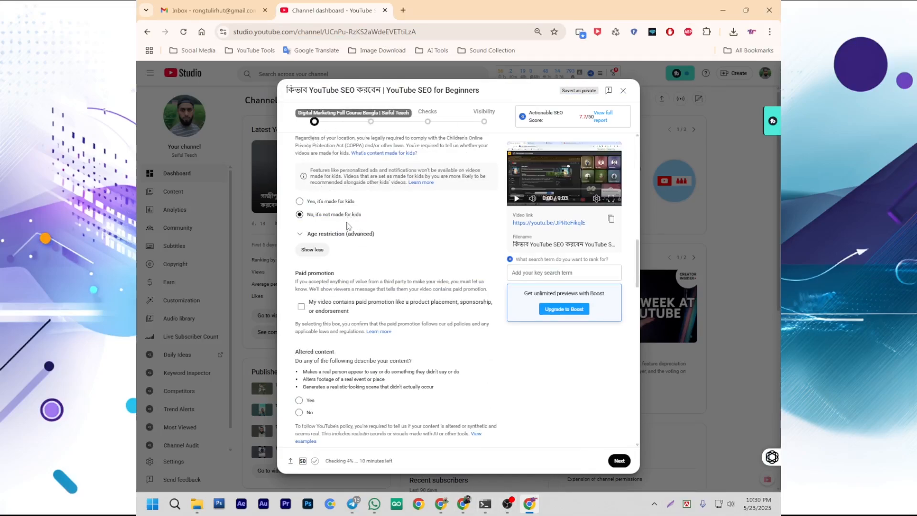
{"action": "scroll", "coordinate": [351, 220], "scroll_direction": "up", "scroll_amount": 2}
{"action": "scroll", "coordinate": [373, 205], "scroll_direction": "down", "scroll_amount": 4}
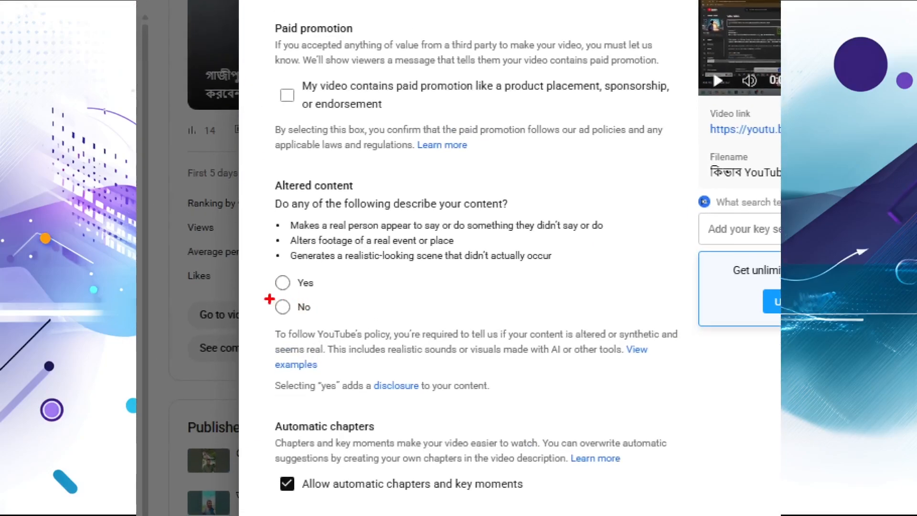
{"action": "left_click_drag", "start_coordinate": [284, 311], "coordinate": [319, 321]}
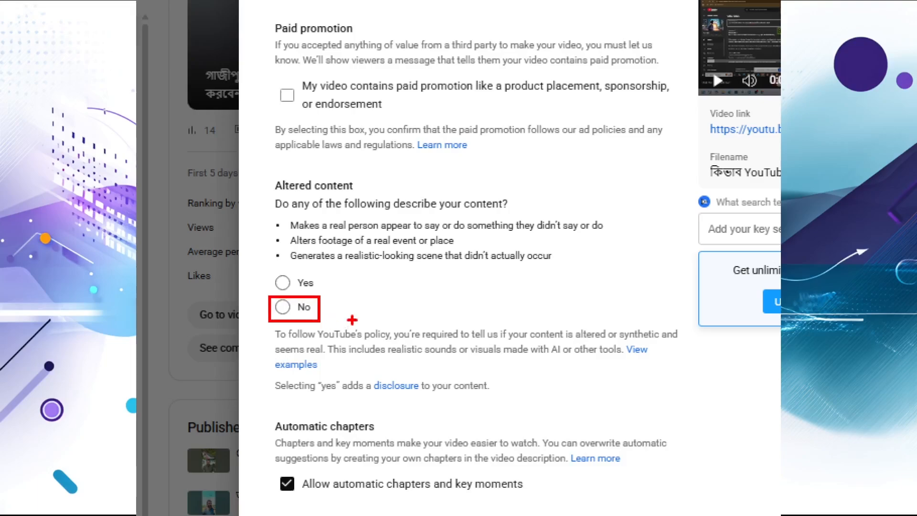
{"action": "mouse_move", "coordinate": [274, 270]}
{"action": "left_mouse_down"}
{"action": "mouse_move", "coordinate": [330, 278]}
{"action": "mouse_move", "coordinate": [287, 269]}
{"action": "left_mouse_up"}
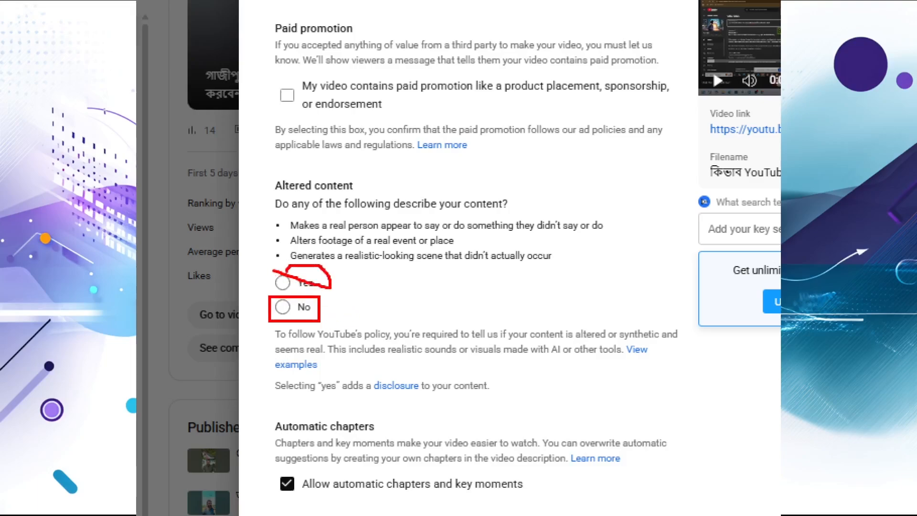
{"action": "key", "text": "Escape"}
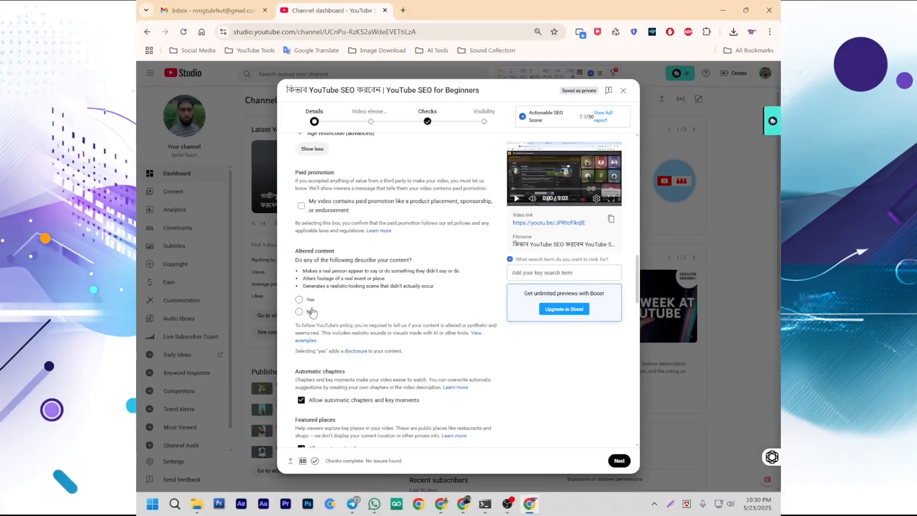
{"action": "left_click", "coordinate": [299, 311]}
Step: Check the existing tags and copy the video title from the upload dialog's heading
{"action": "scroll", "coordinate": [384, 328], "scroll_direction": "down", "scroll_amount": 6}
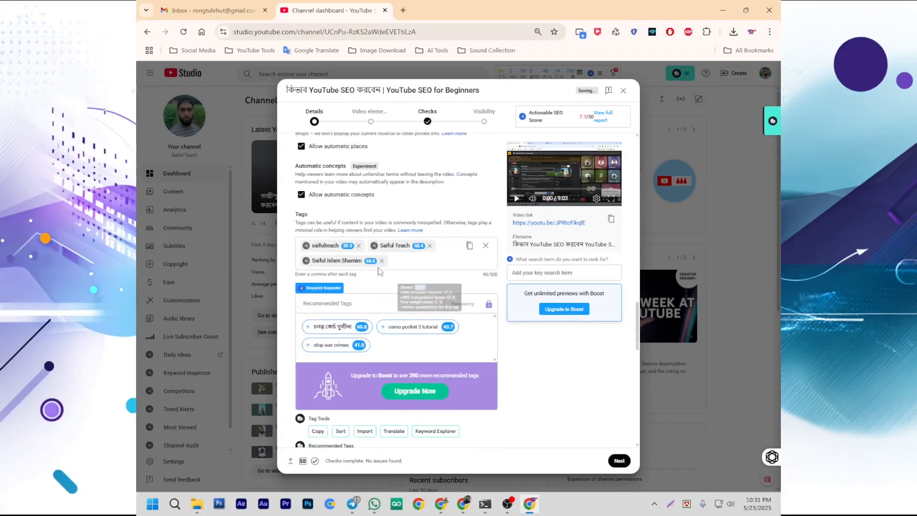
{"action": "scroll", "coordinate": [386, 140], "scroll_direction": "up", "scroll_amount": 3}
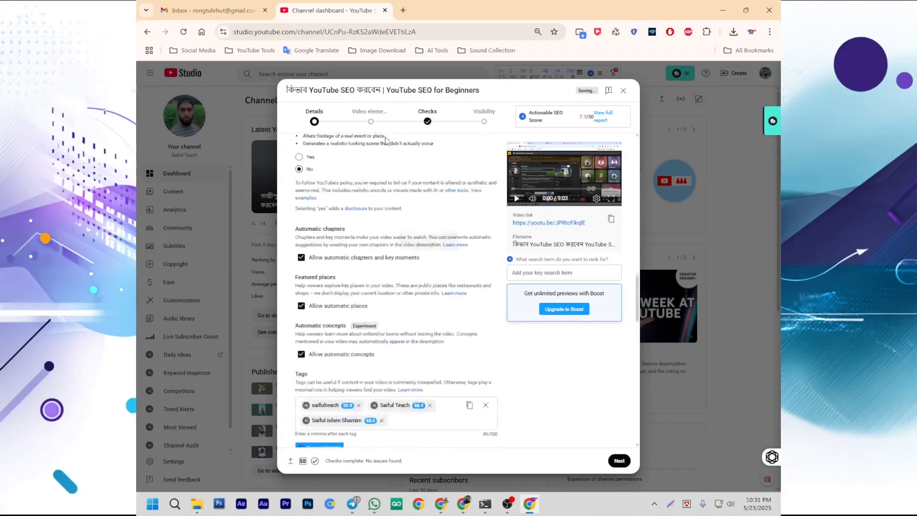
{"action": "scroll", "coordinate": [386, 140], "scroll_direction": "up", "scroll_amount": 1}
{"action": "left_click_drag", "start_coordinate": [287, 86], "coordinate": [472, 89]}
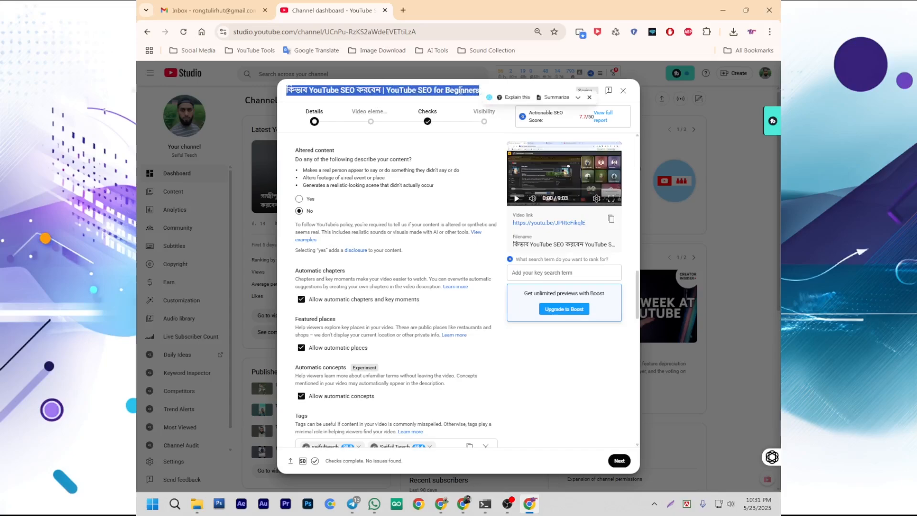
{"action": "right_click", "coordinate": [460, 90]}
{"action": "left_click", "coordinate": [480, 102]}
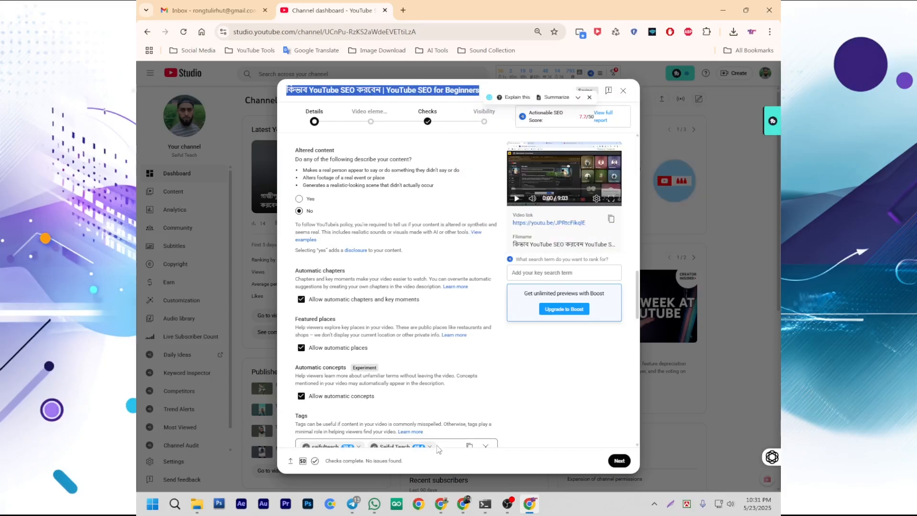
Step: Switch to Telegram and copy the YouTube SEO prompt message about the Isekai series from the Group A, Season 9 chat
{"action": "left_click", "coordinate": [352, 503]}
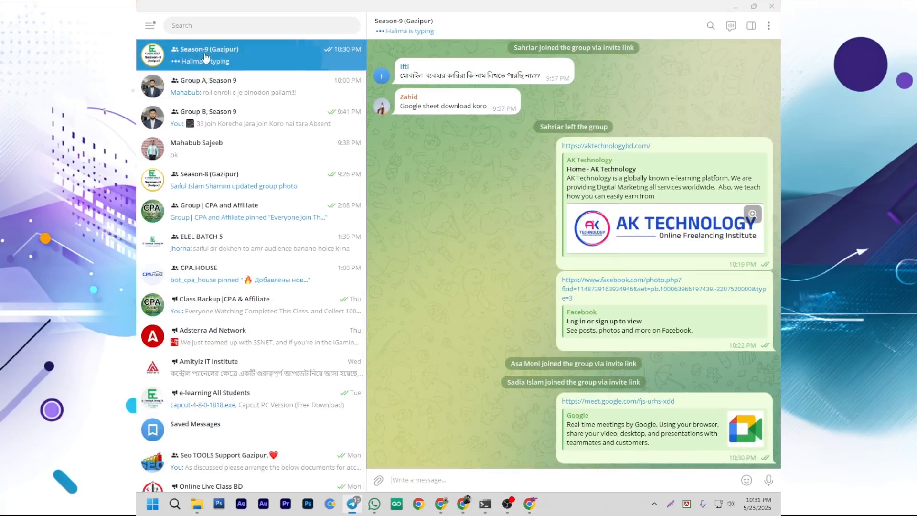
{"action": "left_click", "coordinate": [206, 84]}
{"action": "scroll", "coordinate": [468, 365], "scroll_direction": "up", "scroll_amount": 2}
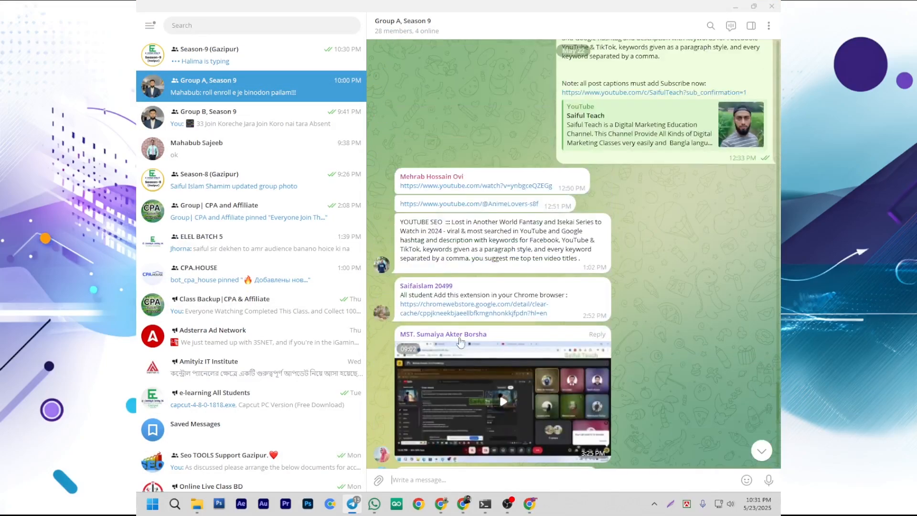
{"action": "left_click_drag", "start_coordinate": [400, 221], "coordinate": [581, 261]}
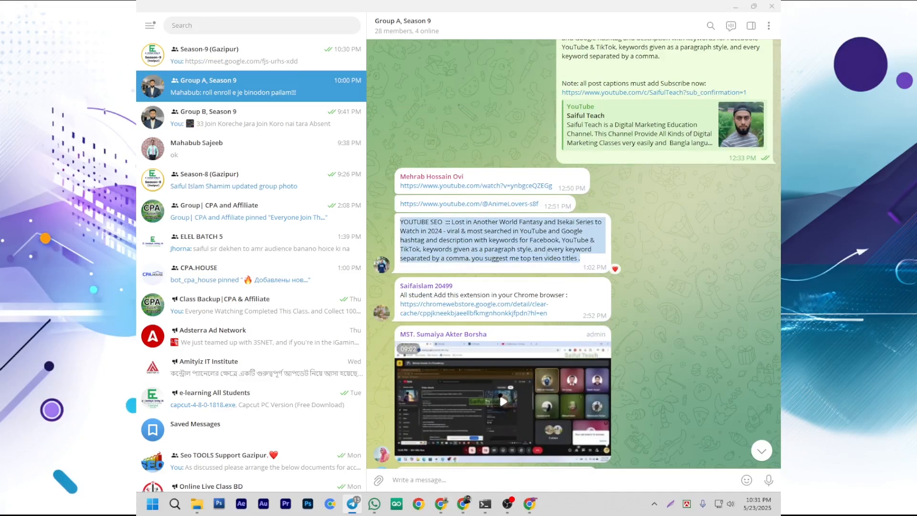
{"action": "scroll", "coordinate": [534, 267], "scroll_direction": "up", "scroll_amount": 1}
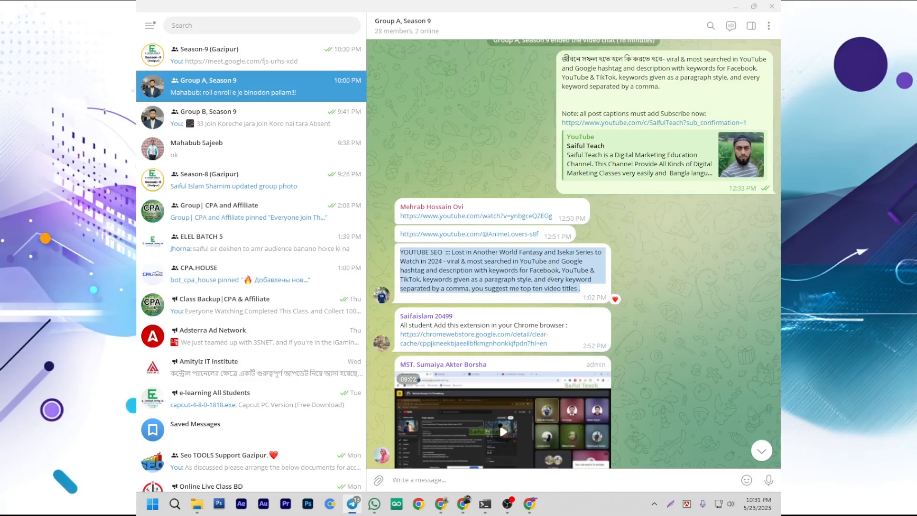
Step: Post the copied YouTube SEO prompt in the Season-9 (Gazipur) group chat
{"action": "left_click", "coordinate": [239, 55]}
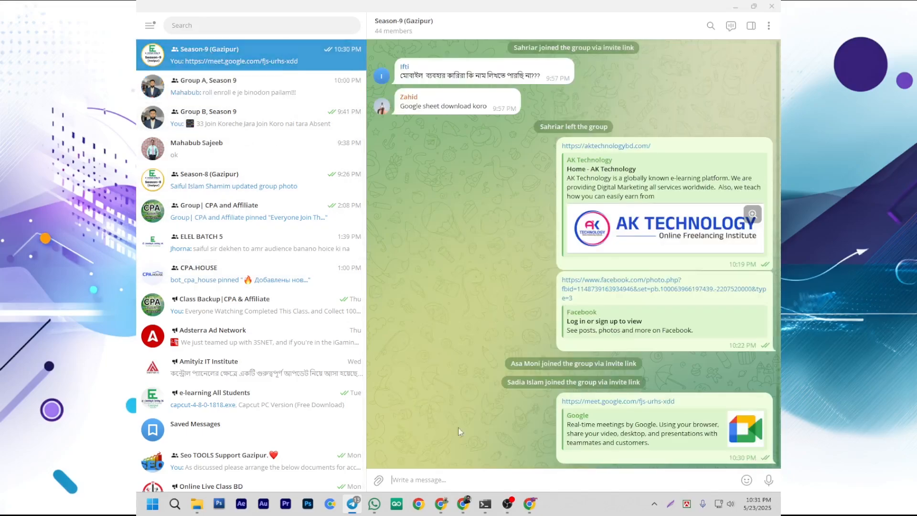
{"action": "key", "text": "ctrl+v"}
{"action": "key", "text": "Return"}
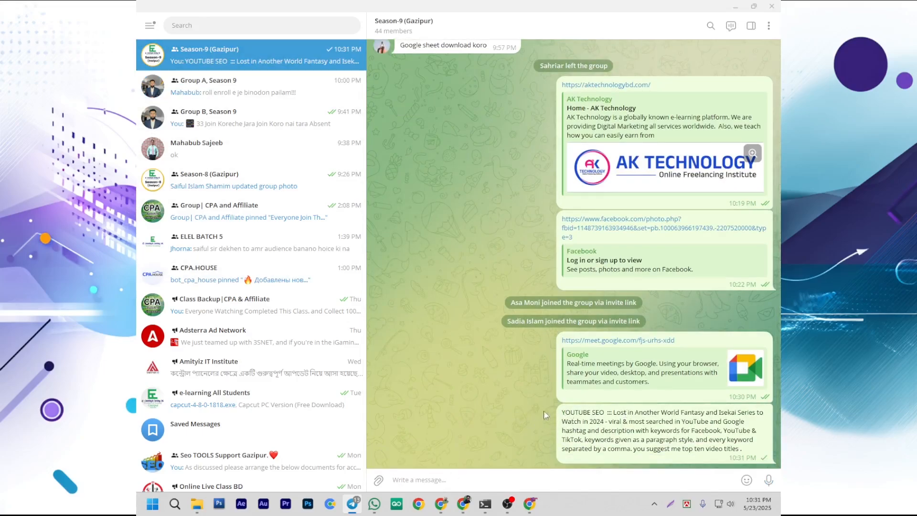
Step: Return to the browser, open ChatGPT in a new tab and paste the copied SEO prompt into its message box
{"action": "left_click", "coordinate": [737, 6]}
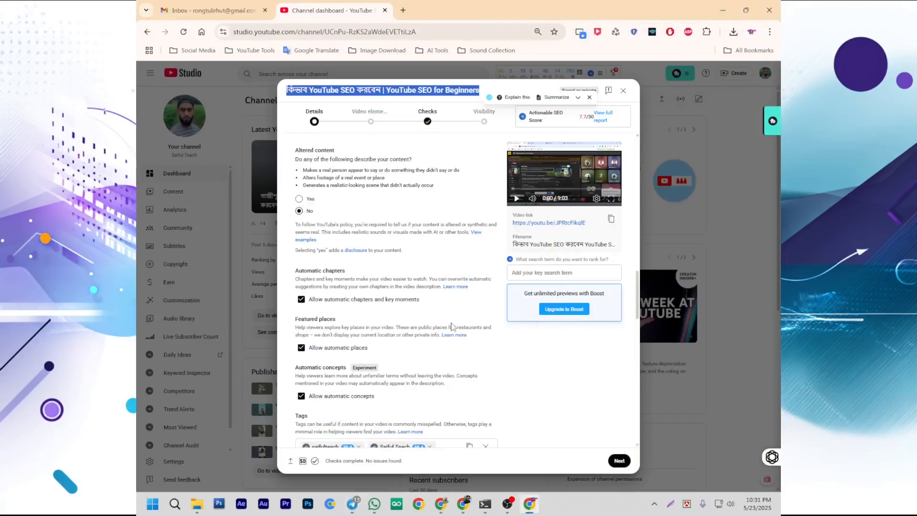
{"action": "left_click", "coordinate": [402, 10]}
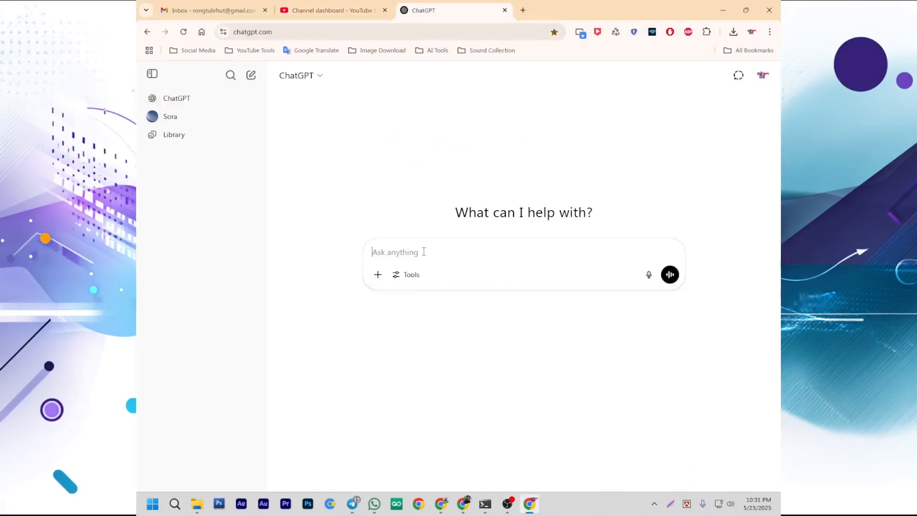
{"action": "key", "text": "ctrl+v"}
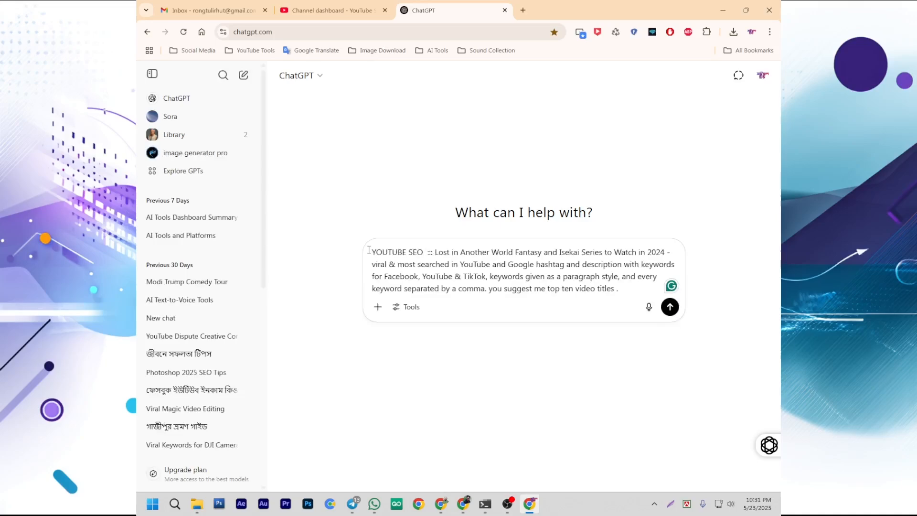
Step: Delete the "YOUTUBE SEO :::" prefix and the title "Lost in Another World Fantasy and Isekai Series to Watch in 2024" from the prompt
{"action": "left_click_drag", "start_coordinate": [435, 252], "coordinate": [369, 251]}
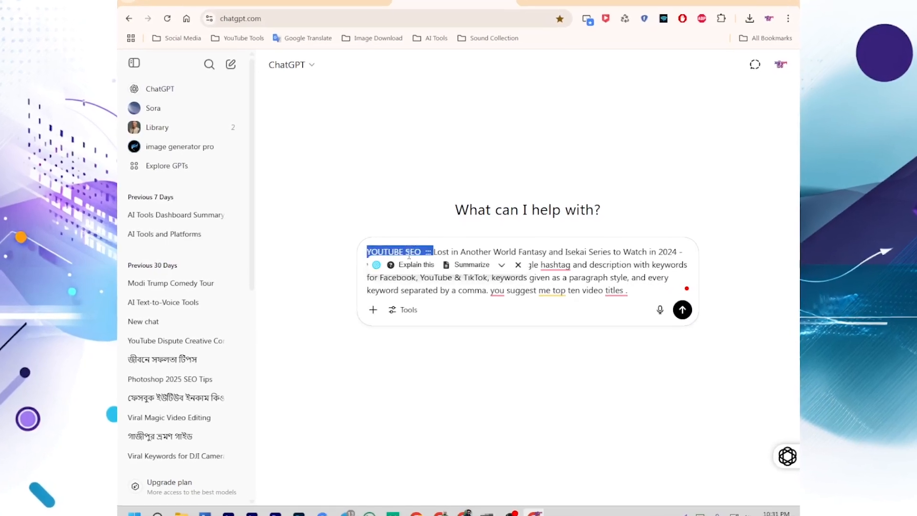
{"action": "left_click", "coordinate": [516, 265]}
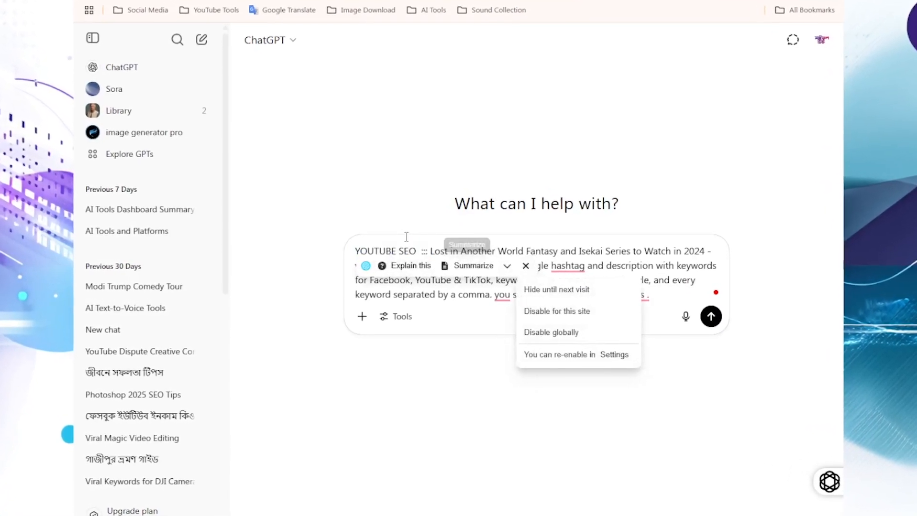
{"action": "left_click", "coordinate": [429, 249]}
{"action": "left_click_drag", "start_coordinate": [426, 247], "coordinate": [346, 251]}
{"action": "key", "text": "BackSpace"}
{"action": "left_click", "coordinate": [341, 249]}
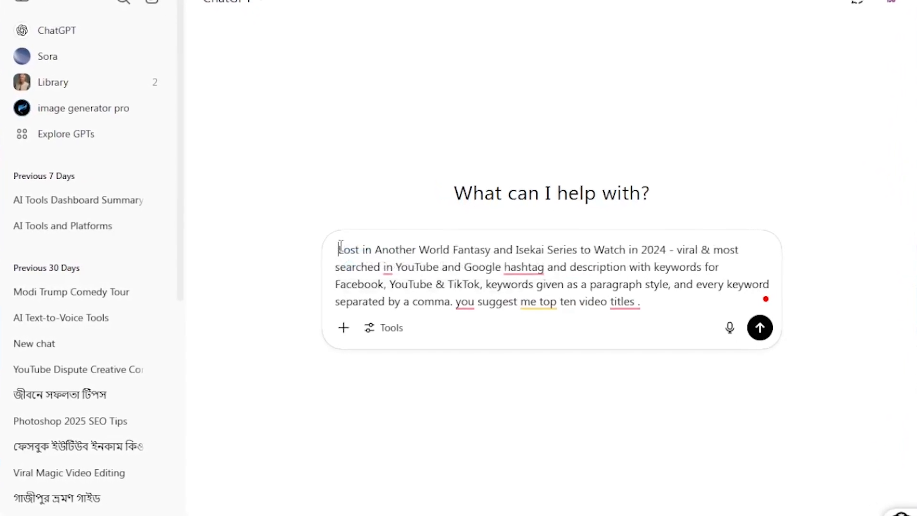
{"action": "key", "text": "BackSpace"}
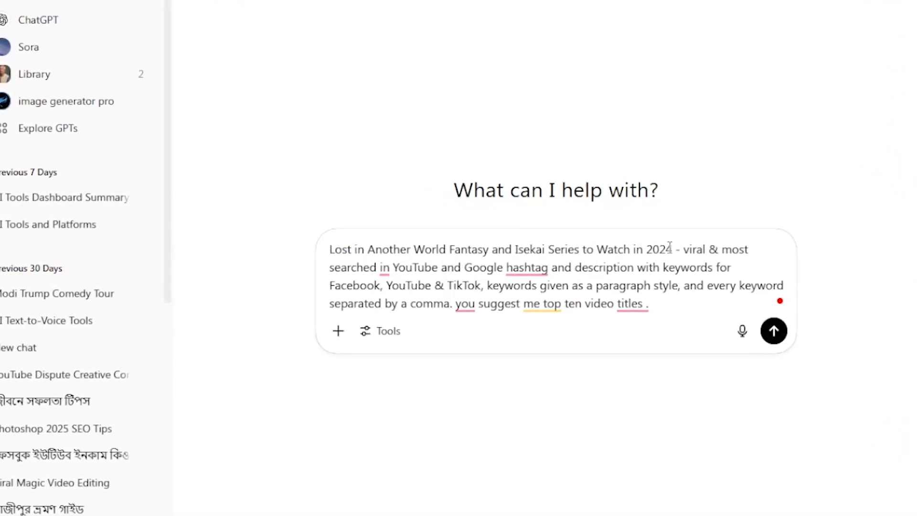
{"action": "left_click_drag", "start_coordinate": [670, 249], "coordinate": [315, 251]}
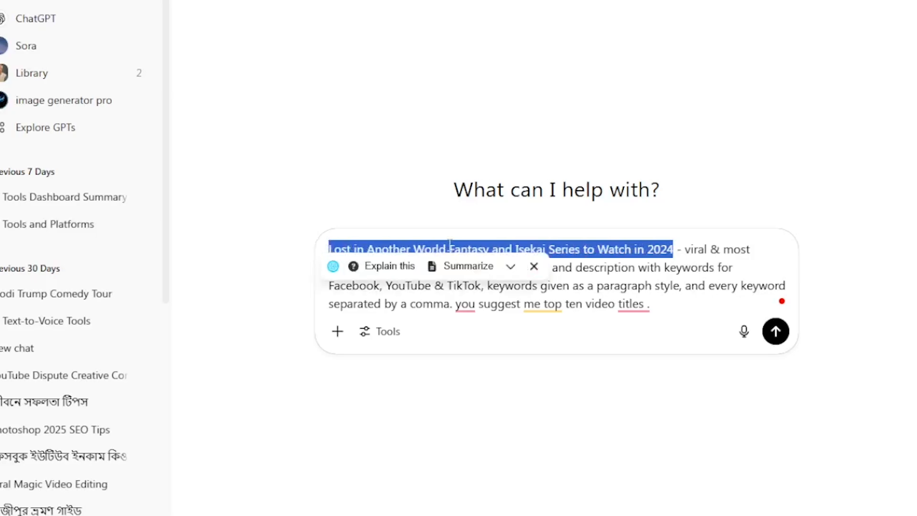
{"action": "key", "text": "BackSpace"}
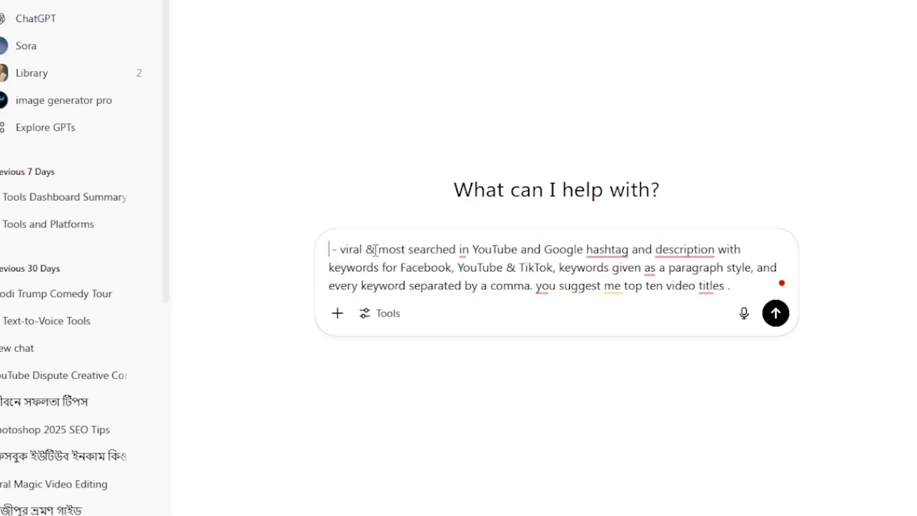
Step: Correct the prompt's wording to "searched on YouTube" and accept the suggested correction "You suggested me top ten video titles."
{"action": "mouse_move", "coordinate": [465, 250]}
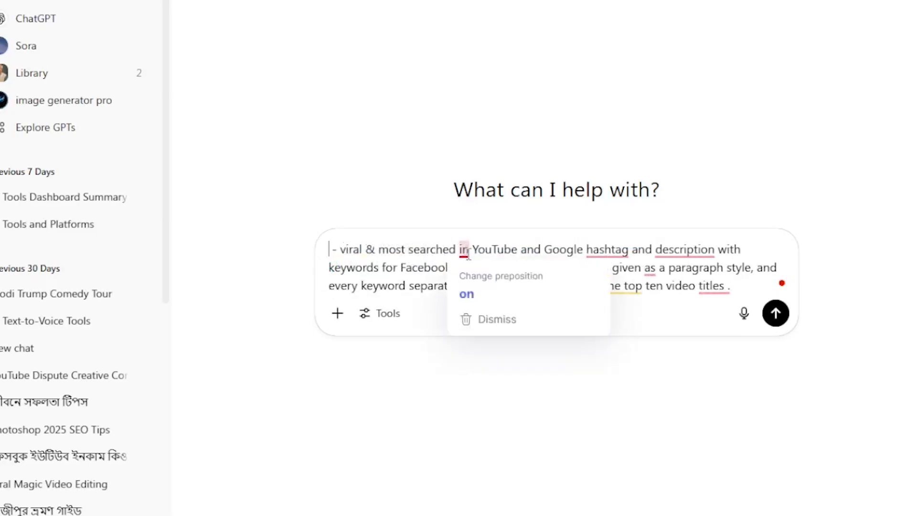
{"action": "left_click", "coordinate": [467, 293]}
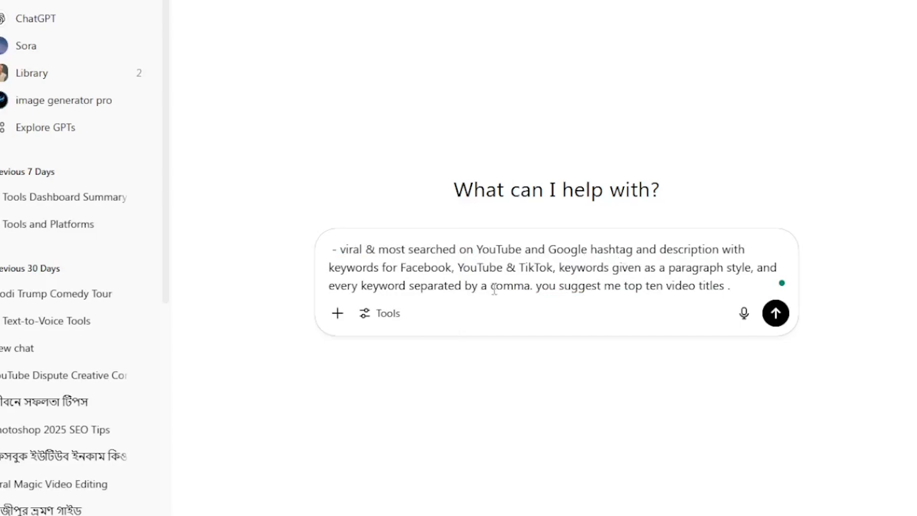
{"action": "mouse_move", "coordinate": [537, 285]}
{"action": "left_click", "coordinate": [546, 327]}
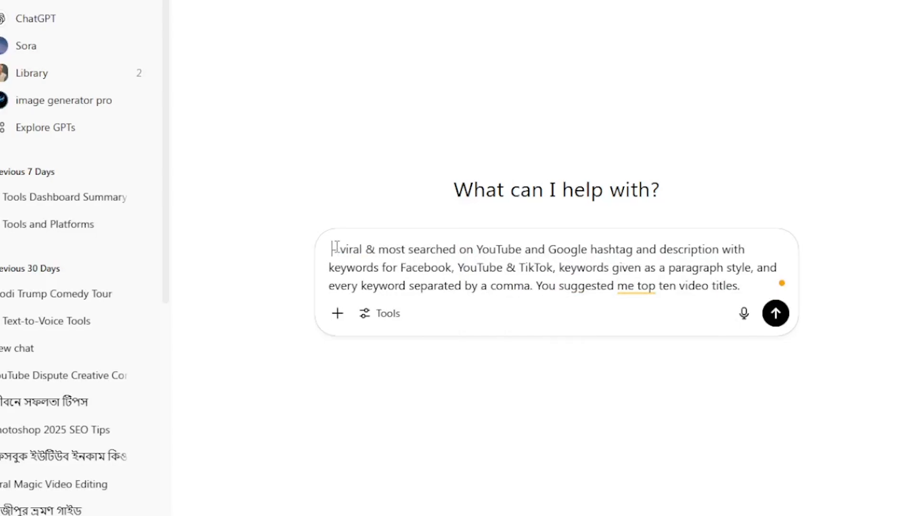
Step: Insert the video title "কিভাব YouTube SEO করবেন | YouTube SEO for Beginners" with a colon before the instructions, and put the instructions in quotation marks
{"action": "key", "text": "super+v"}
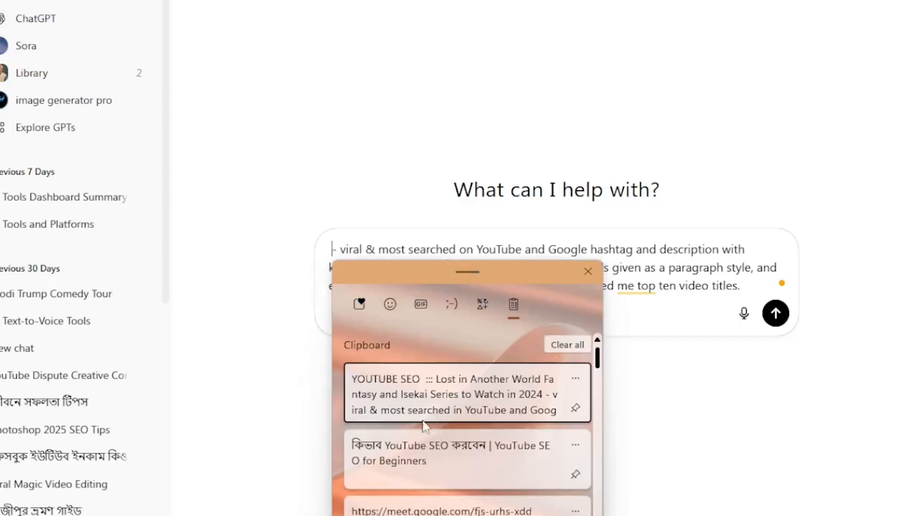
{"action": "left_click", "coordinate": [419, 452]}
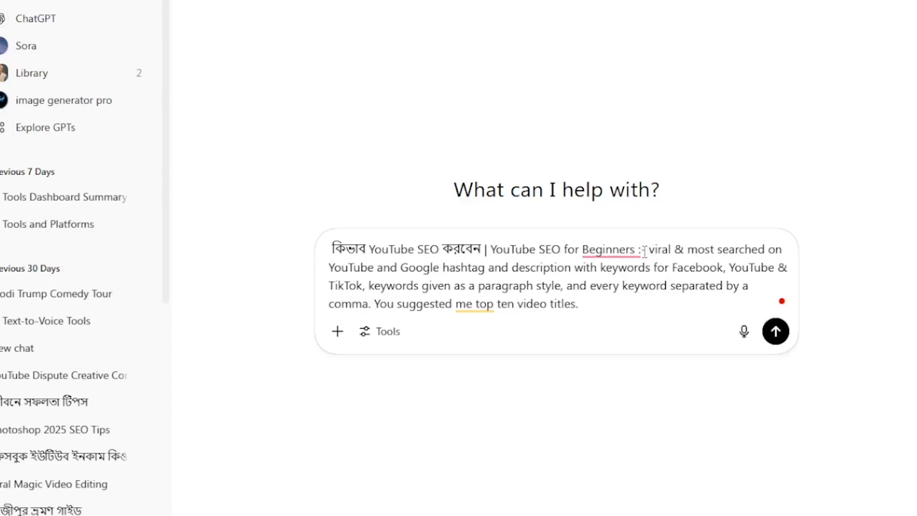
{"action": "left_click", "coordinate": [639, 250]}
{"action": "left_click", "coordinate": [609, 293]}
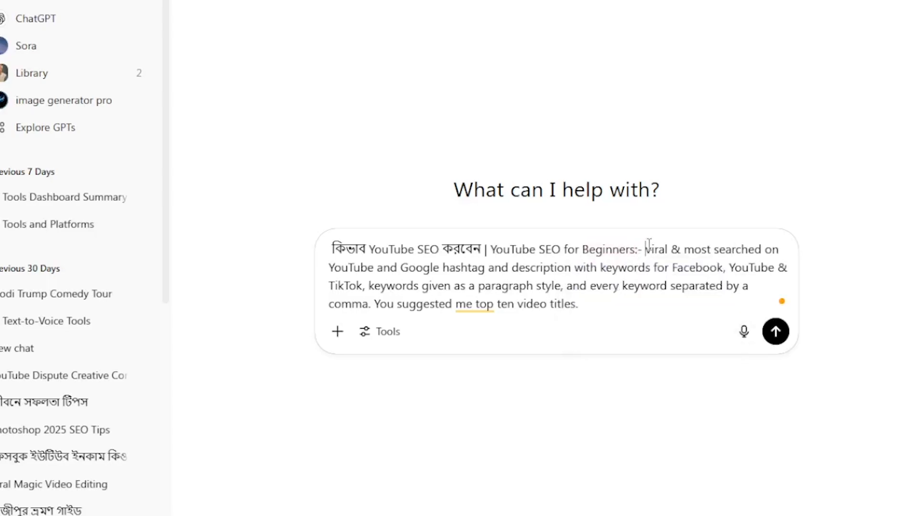
{"action": "type", "text": "\""}
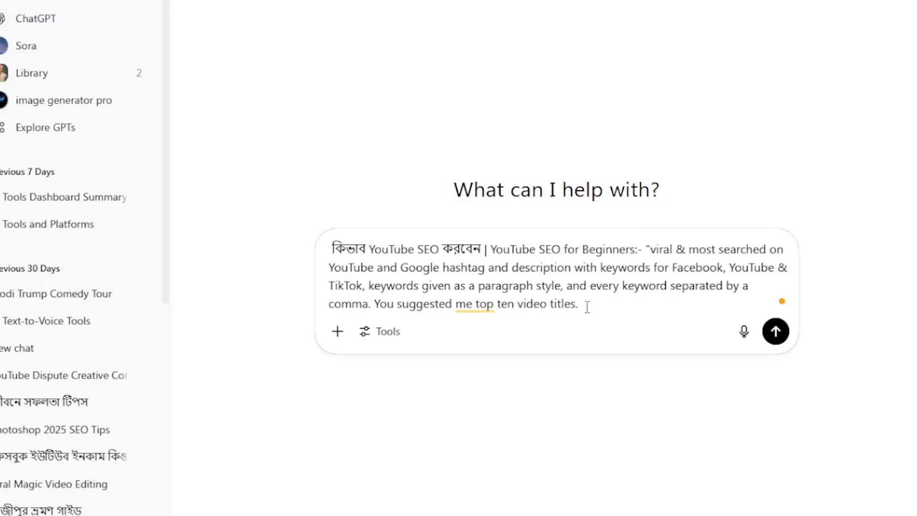
Step: Copy the finished prompt and post it in the Season-9 (Gazipur) Telegram group under the message "New Lates Prompts"
{"action": "left_click_drag", "start_coordinate": [609, 307], "coordinate": [303, 244]}
{"action": "key", "text": "ctrl+c"}
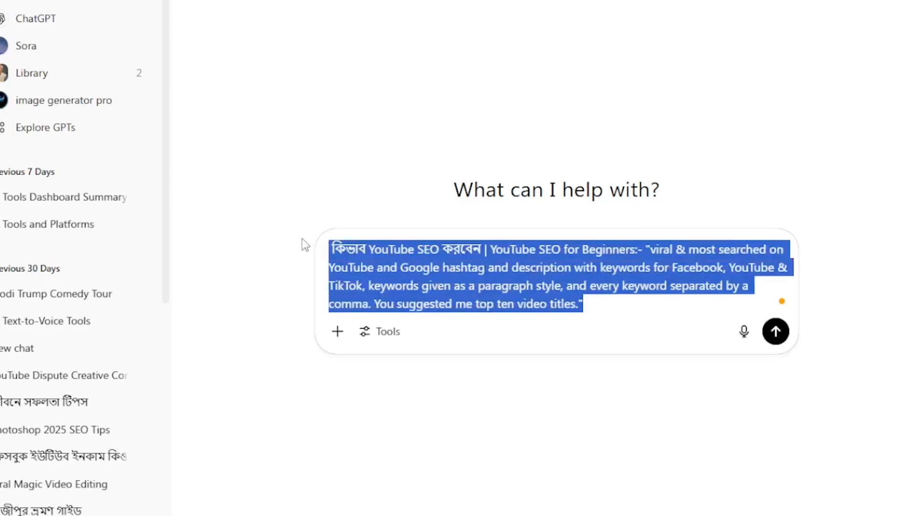
{"action": "left_click", "coordinate": [325, 246]}
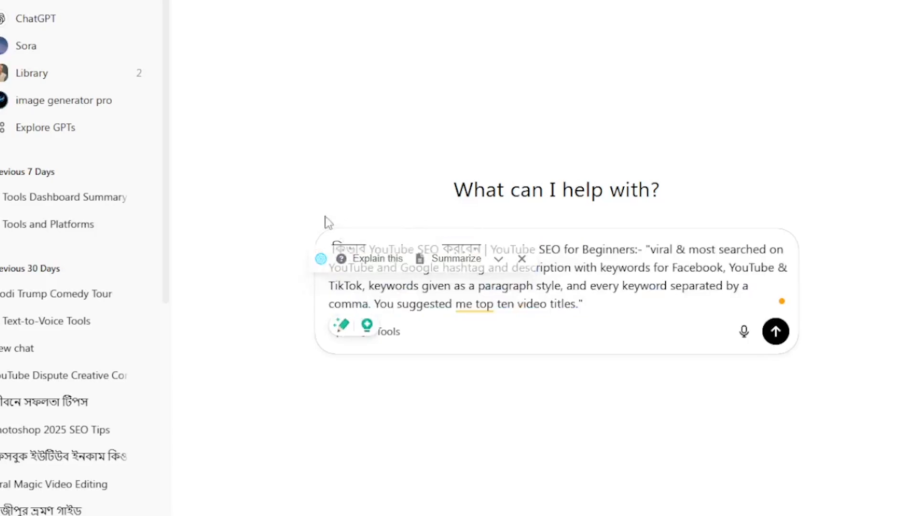
{"action": "left_click_drag", "start_coordinate": [582, 304], "coordinate": [308, 249]}
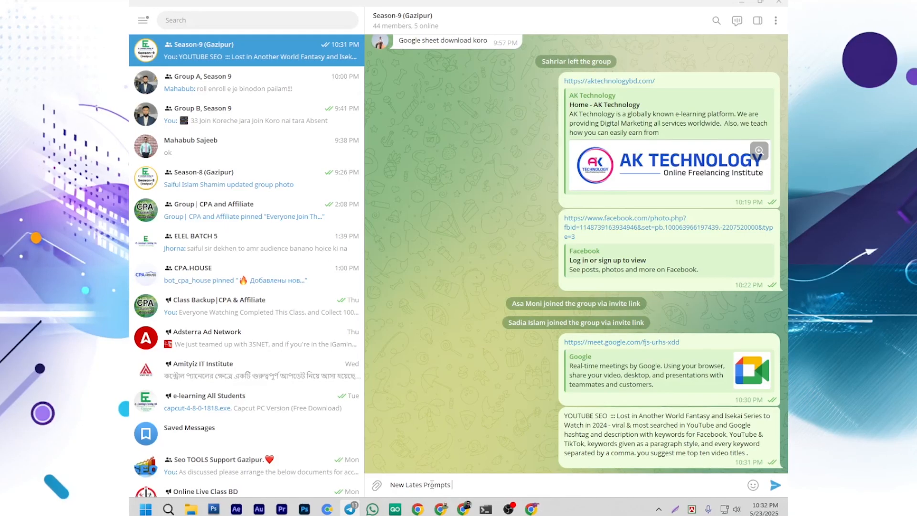
{"action": "key", "text": "ctrl+v"}
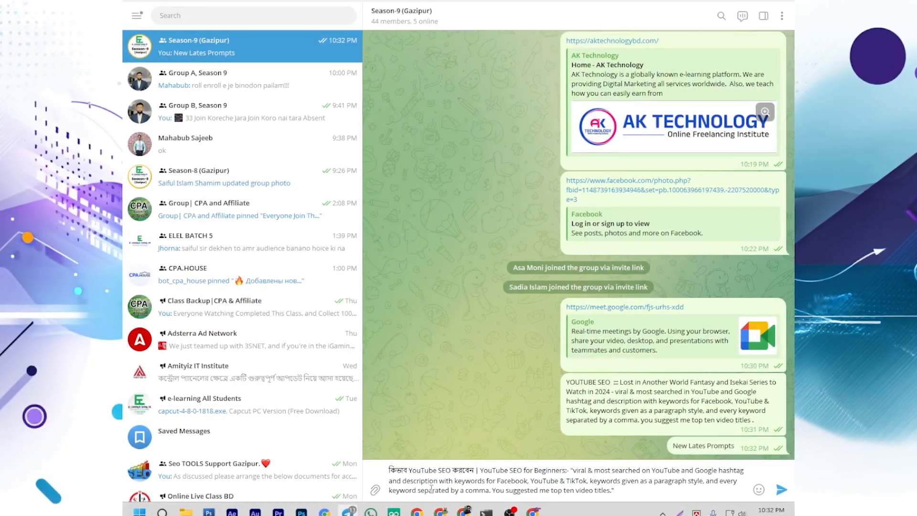
{"action": "key", "text": "Return"}
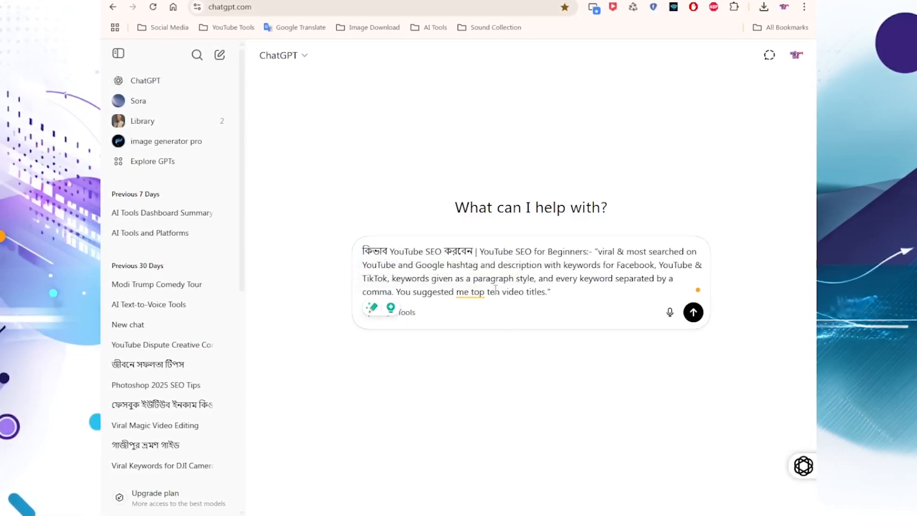
Step: Submit the prompt in ChatGPT and review the suggested video titles and hashtags
{"action": "key", "text": "Return"}
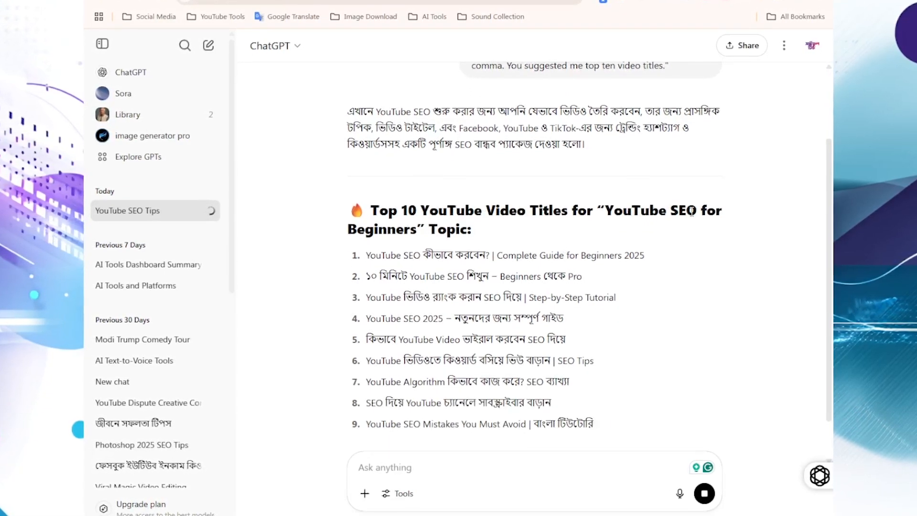
{"action": "scroll", "coordinate": [439, 242], "scroll_direction": "down", "scroll_amount": 2}
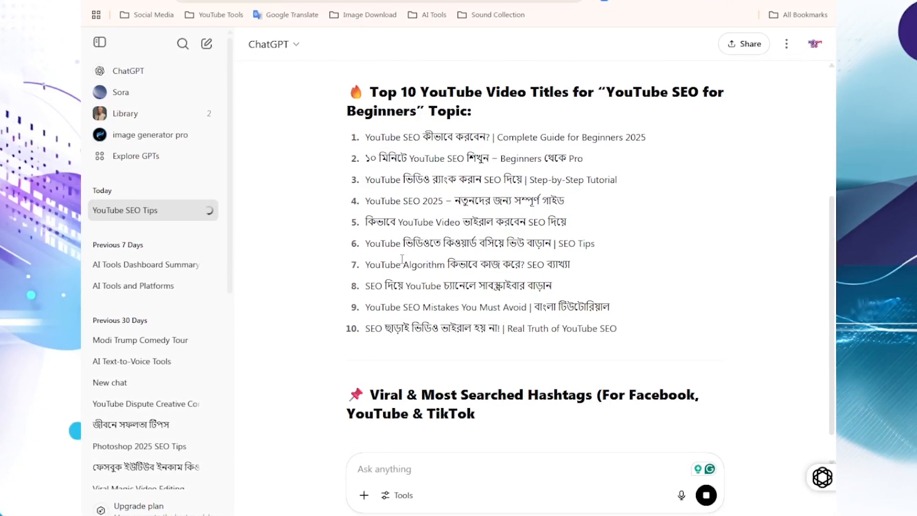
{"action": "scroll", "coordinate": [414, 258], "scroll_direction": "up", "scroll_amount": 1}
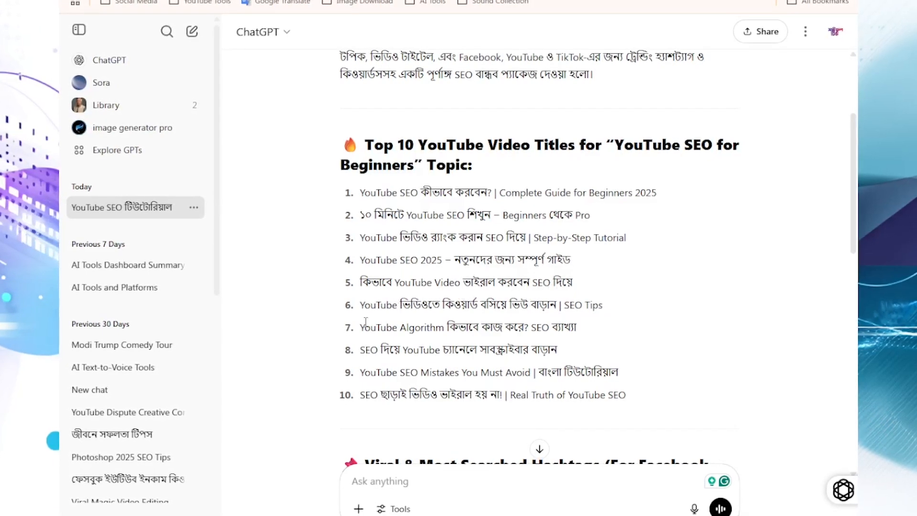
{"action": "scroll", "coordinate": [428, 365], "scroll_direction": "down", "scroll_amount": 3}
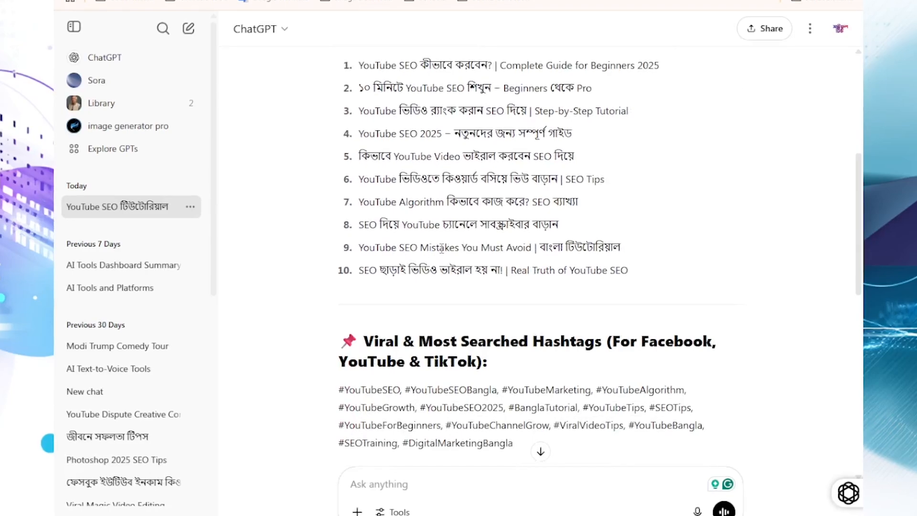
Step: Copy the suggested title "YouTube SEO কীভাবে করবেন? | Complete Guide for Beginners 2025" from the response
{"action": "scroll", "coordinate": [442, 247], "scroll_direction": "up", "scroll_amount": 3}
{"action": "left_click_drag", "start_coordinate": [358, 191], "coordinate": [663, 200]}
{"action": "right_click", "coordinate": [638, 192]}
{"action": "left_click", "coordinate": [559, 204]}
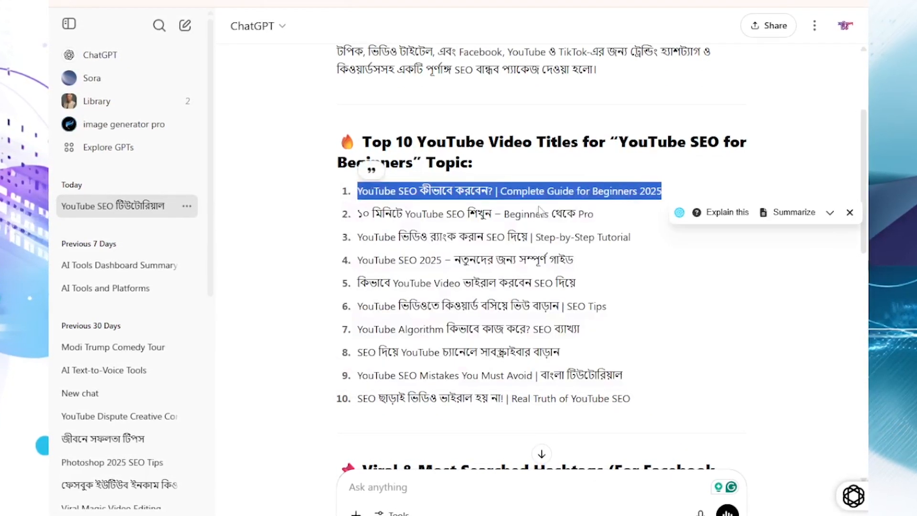
Step: Return to YouTube Studio and replace the video title with "YouTube SEO কীভাবে করবেন? | Complete Guide for Beginners 2025"
{"action": "key", "text": "ctrl+Tab"}
{"action": "scroll", "coordinate": [425, 330], "scroll_direction": "up", "scroll_amount": 7}
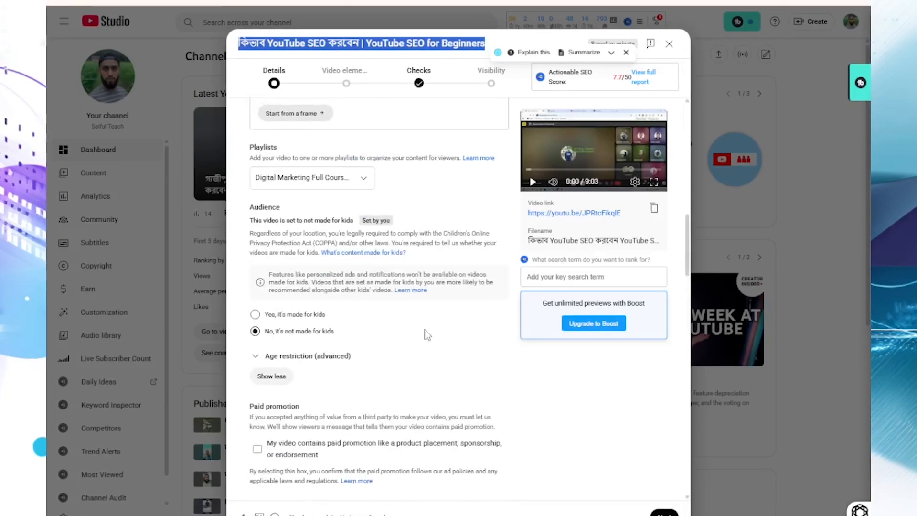
{"action": "scroll", "coordinate": [428, 334], "scroll_direction": "up", "scroll_amount": 10}
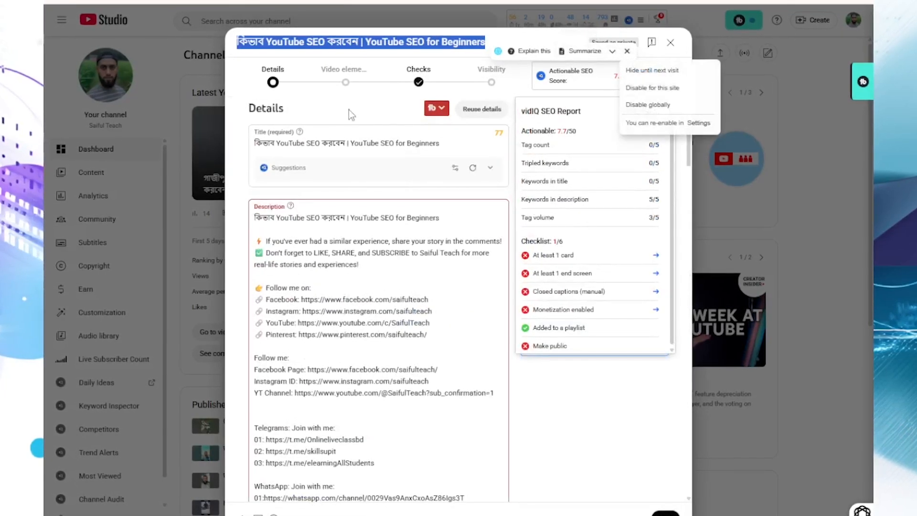
{"action": "left_click", "coordinate": [421, 143]}
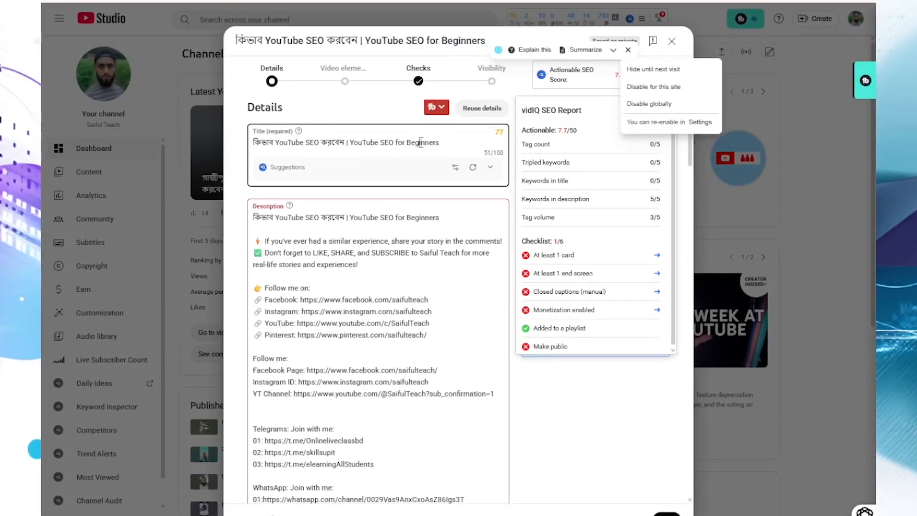
{"action": "triple_click", "coordinate": [421, 143]}
{"action": "key", "text": "ctrl+v"}
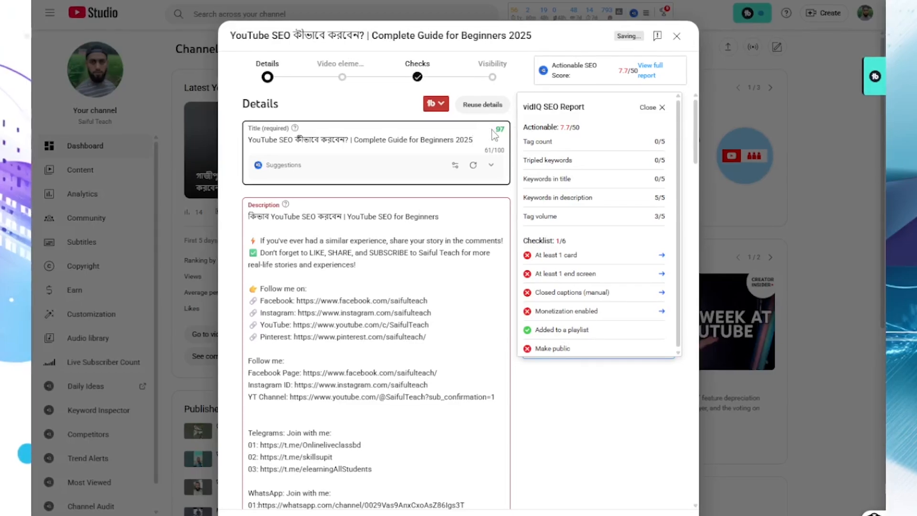
Step: Replace the description's first line with "YouTube SEO কীভাবে করবেন? | Complete Guide for Beginners 2025" and leave a blank line below it
{"action": "left_click", "coordinate": [351, 214]}
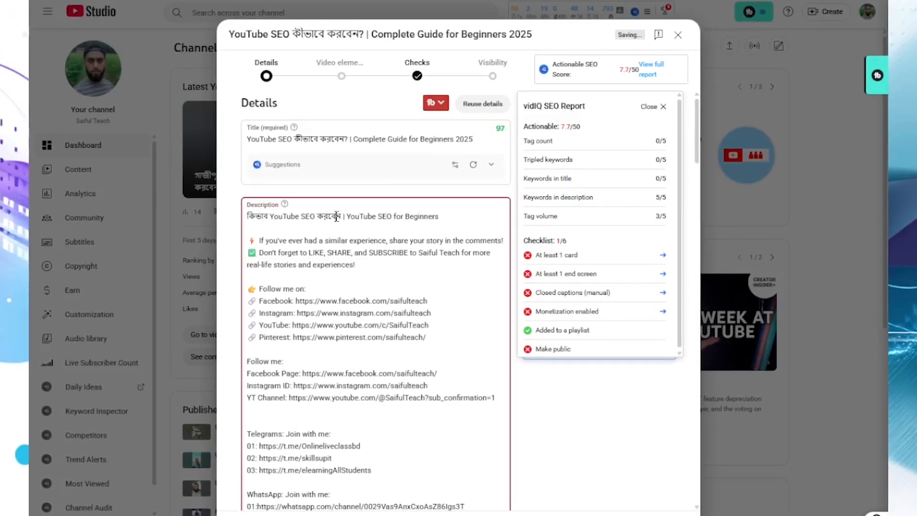
{"action": "triple_click", "coordinate": [351, 215]}
{"action": "key", "text": "BackSpace"}
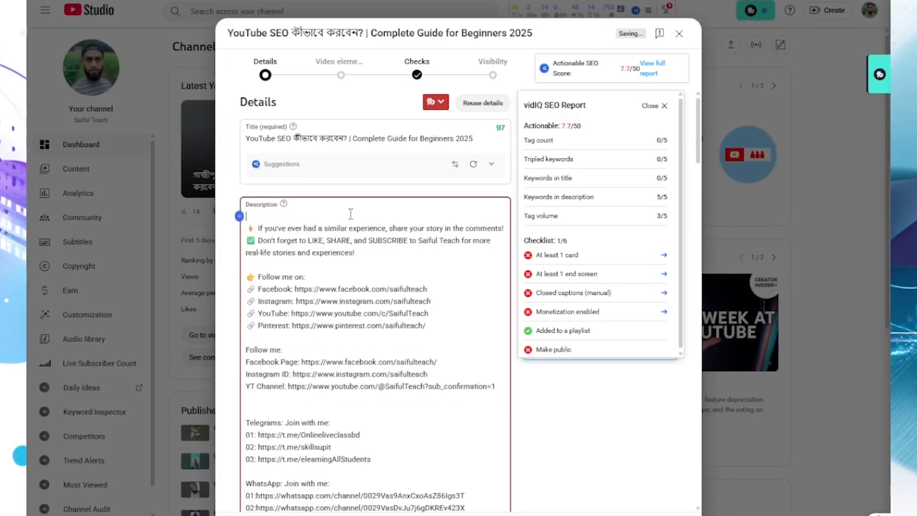
{"action": "key", "text": "ctrl+v"}
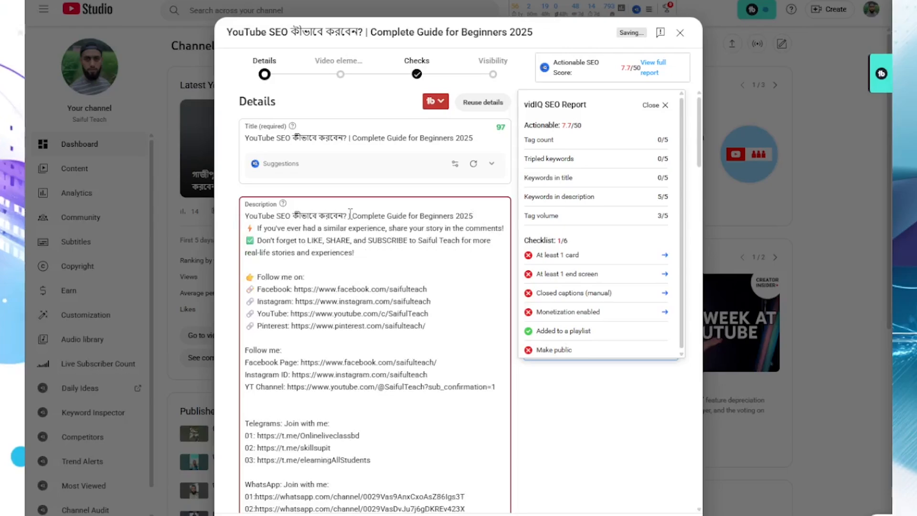
{"action": "key", "text": "Return"}
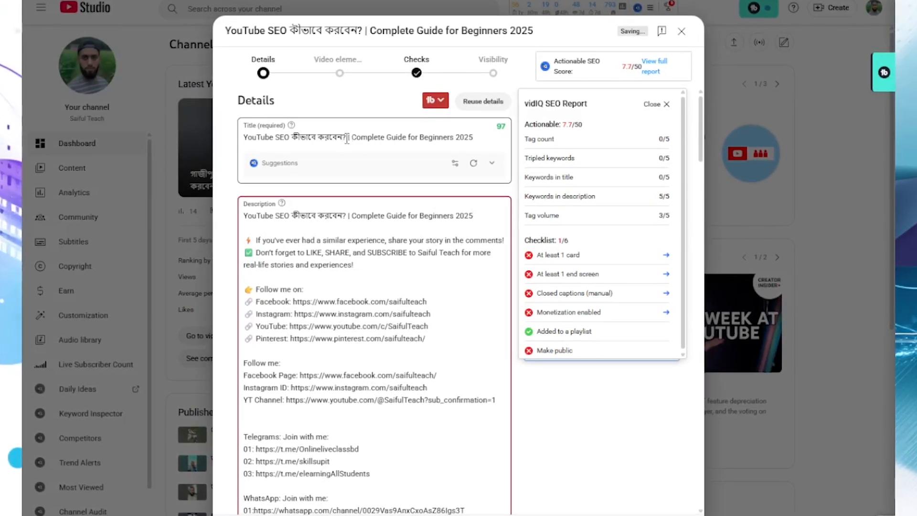
Step: Copy the whole hashtag list under "Viral & Most Searched Hashtags" in the ChatGPT response, from #YouTubeSEO to #DigitalMarketingBangla
{"action": "key", "text": "ctrl+Tab"}
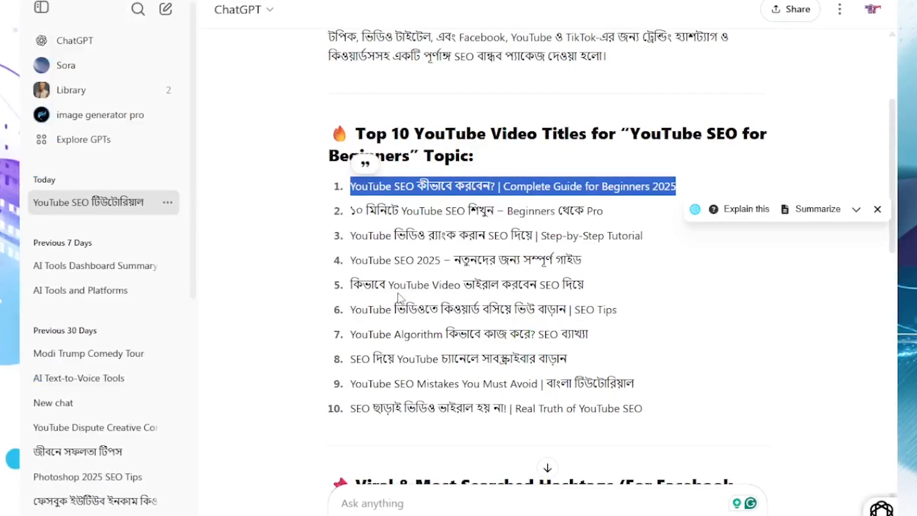
{"action": "scroll", "coordinate": [397, 297], "scroll_direction": "down", "scroll_amount": 7}
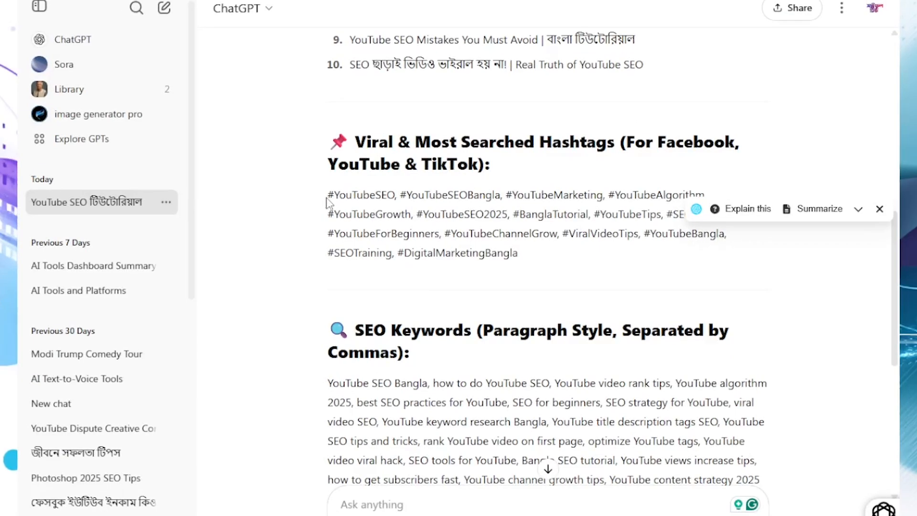
{"action": "left_click_drag", "start_coordinate": [329, 203], "coordinate": [526, 259]}
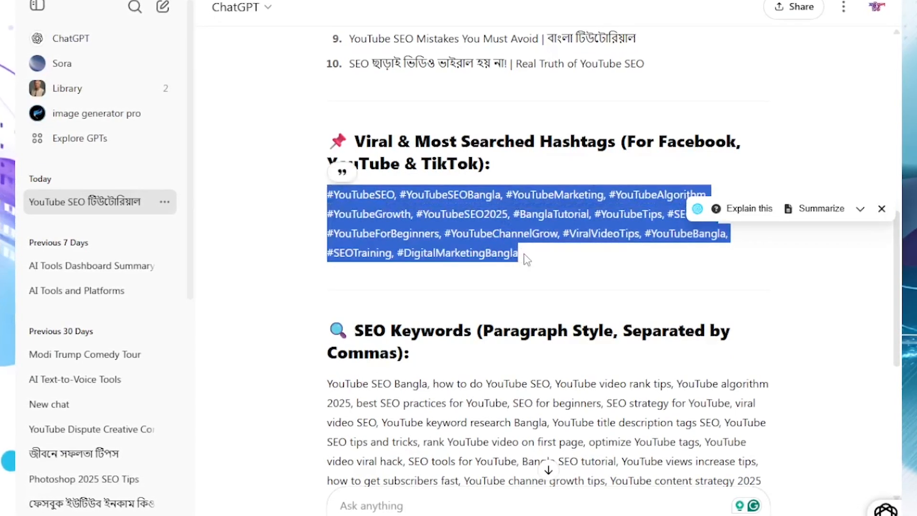
Step: Paste the copied hashtags into the YouTube Studio description below its first line, with blank lines separating them from the surrounding text
{"action": "key", "text": "ctrl+Tab"}
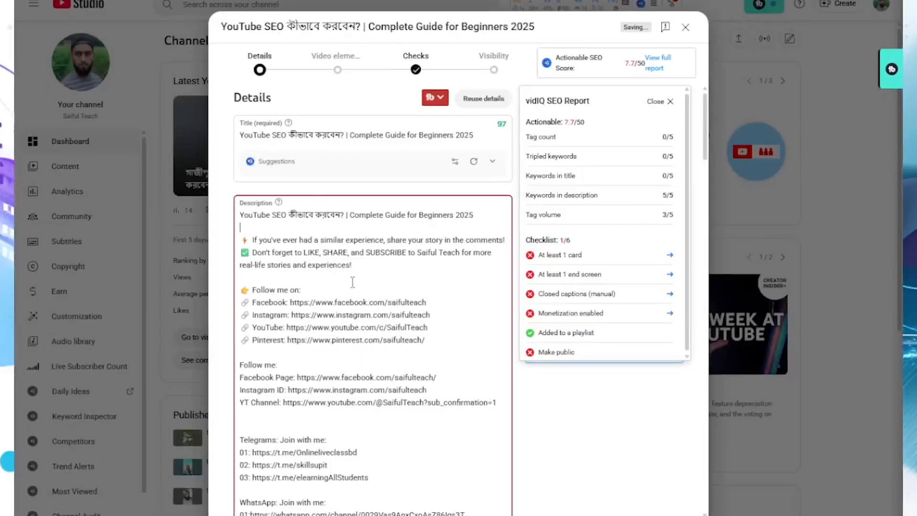
{"action": "left_click", "coordinate": [266, 231]}
{"action": "key", "text": "Return"}
{"action": "key", "text": "Return"}
{"action": "key", "text": "Return"}
{"action": "key", "text": "Return"}
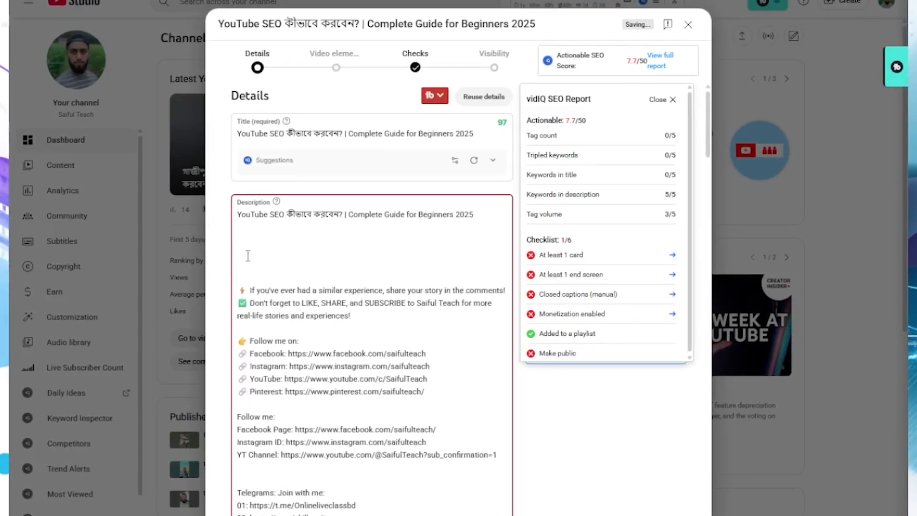
{"action": "key", "text": "ctrl+v"}
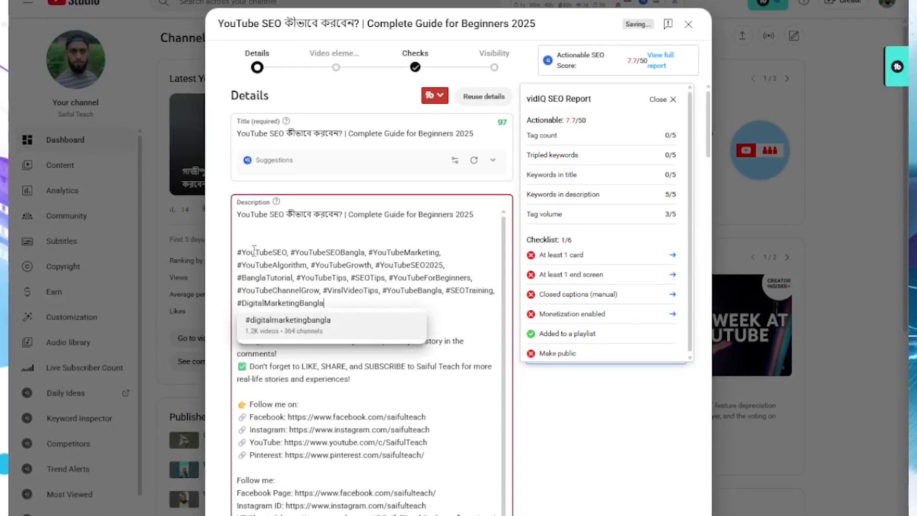
Step: Replace three pasted hashtags with YouTube's suggested #digitalmarketingbangla, #youtubeseo and #youtubemarketing, and delete #YouTubeSEOBangla from the description
{"action": "left_click", "coordinate": [326, 320]}
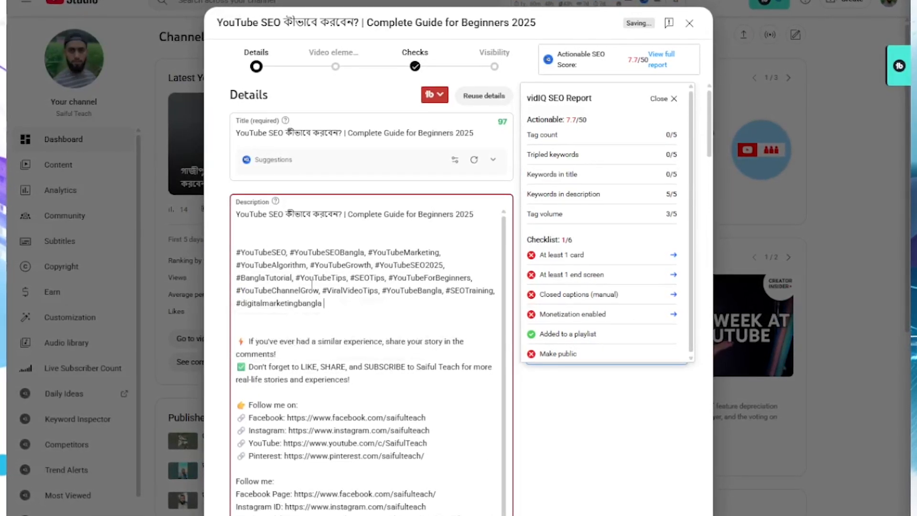
{"action": "left_click", "coordinate": [287, 252]}
{"action": "left_click", "coordinate": [273, 274]}
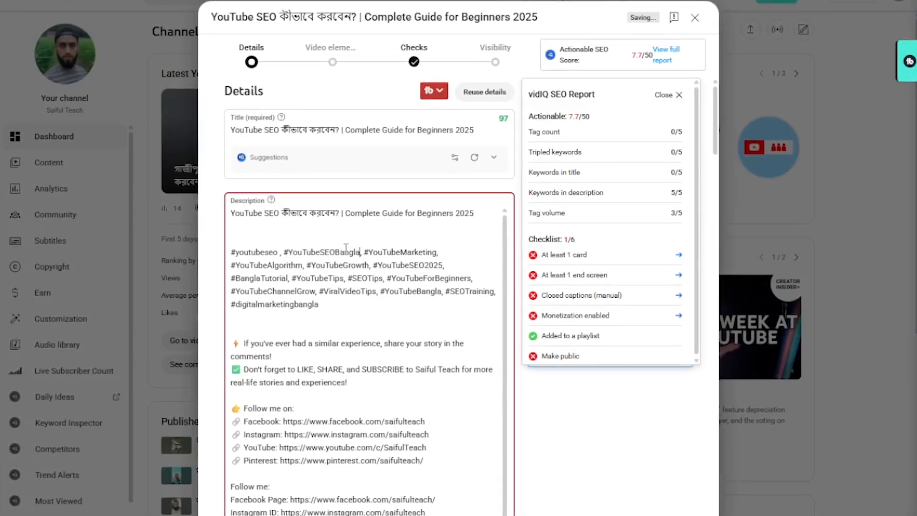
{"action": "left_click", "coordinate": [436, 247]}
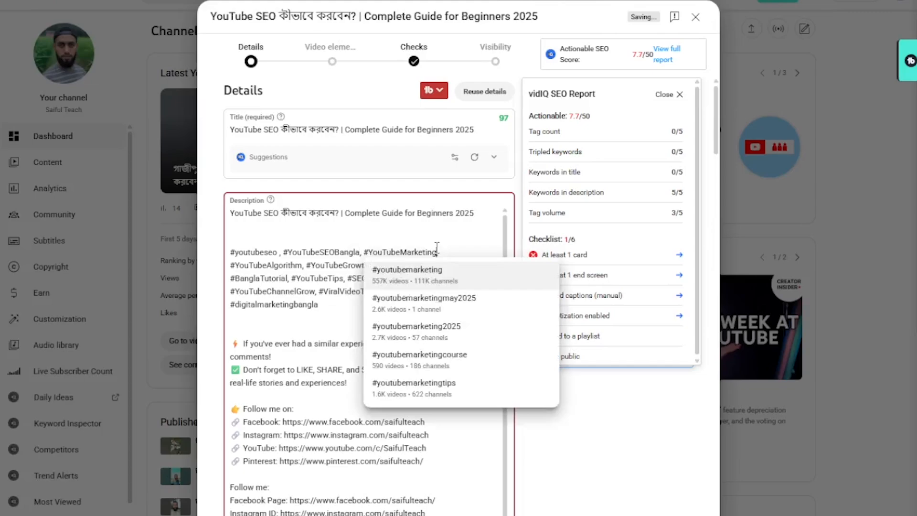
{"action": "left_click", "coordinate": [424, 271]}
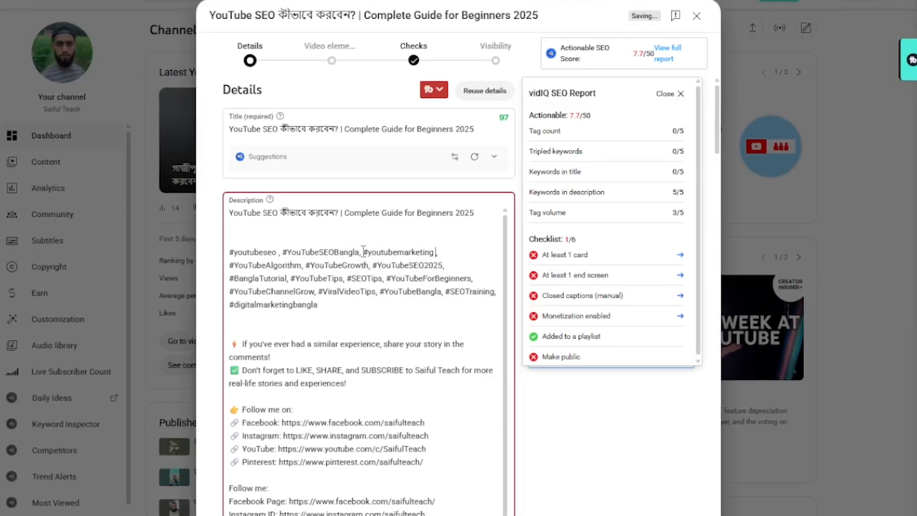
{"action": "left_click_drag", "start_coordinate": [362, 251], "coordinate": [311, 252]}
{"action": "key", "text": "BackSpace"}
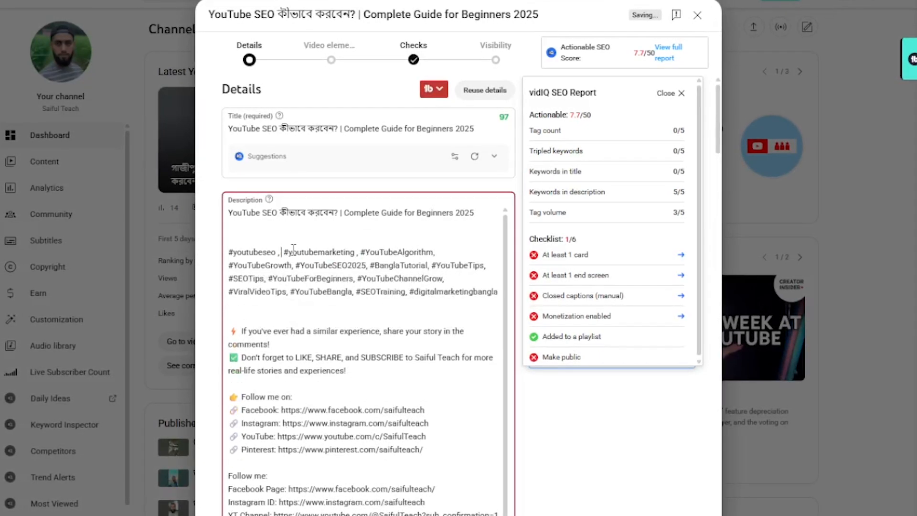
Step: Replace the algorithm, growth and SEO 2025 hashtags in the description with the suggested #youtubealgorithm, #youtubegrowth and #youtubeseo2025
{"action": "left_click", "coordinate": [433, 250]}
{"action": "left_click", "coordinate": [420, 276]}
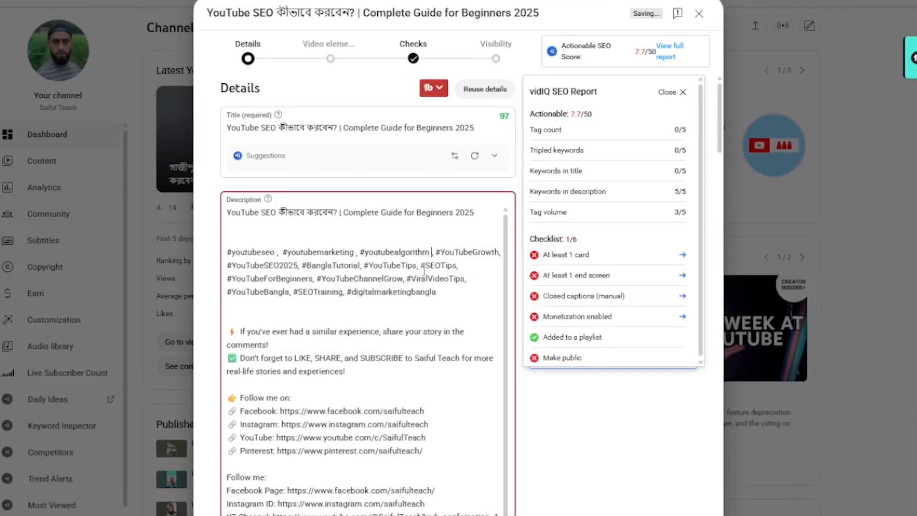
{"action": "left_click", "coordinate": [500, 250]}
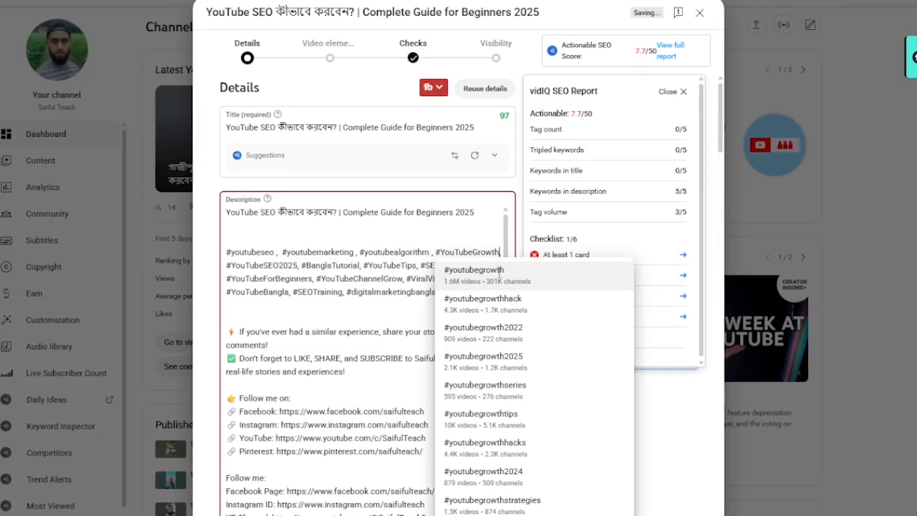
{"action": "left_click", "coordinate": [467, 275]}
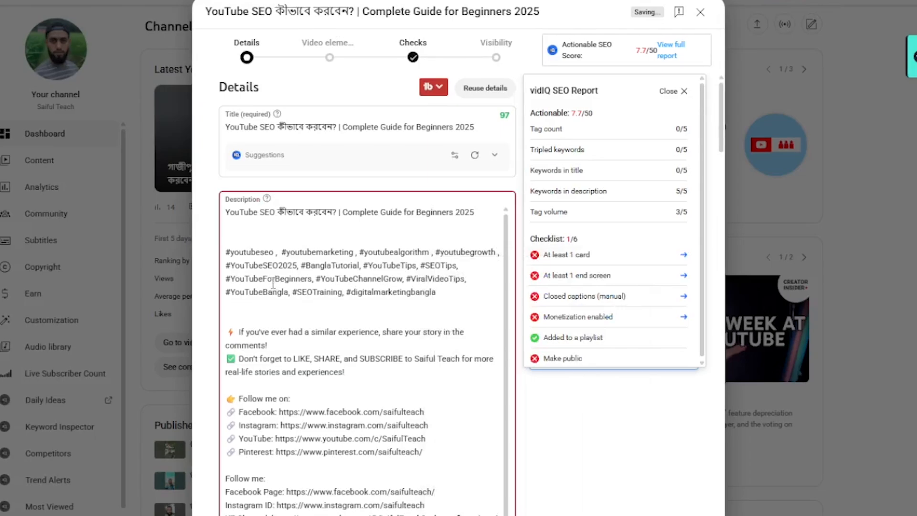
{"action": "left_click", "coordinate": [298, 265]}
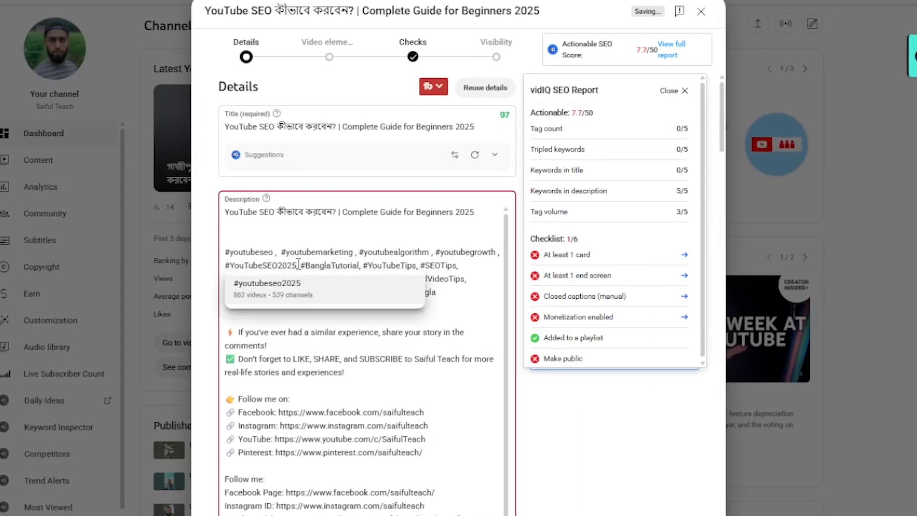
{"action": "left_click", "coordinate": [291, 288]}
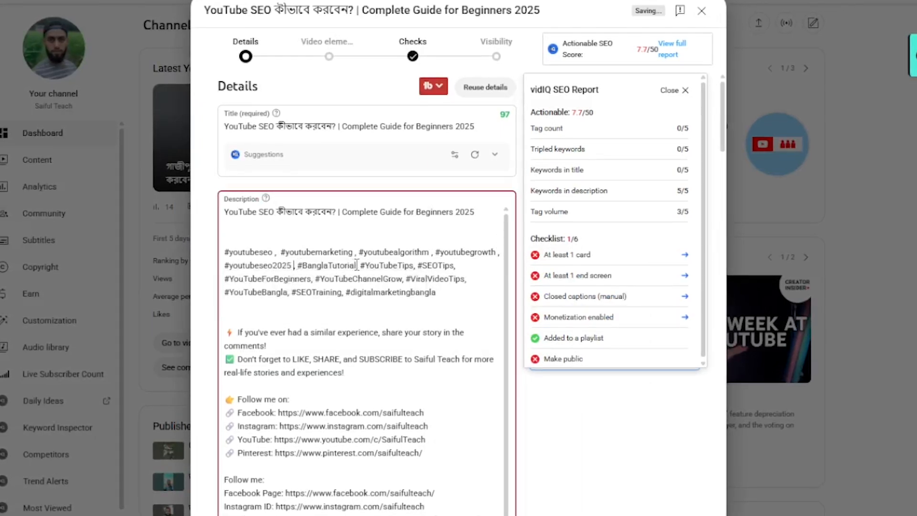
Step: Replace #BanglaTutorial, #YouTubeTips and #SEOTips in the description with the suggested #banglatutorial, #youtubetips and #seotips
{"action": "left_click", "coordinate": [356, 265]}
{"action": "left_click", "coordinate": [358, 287]}
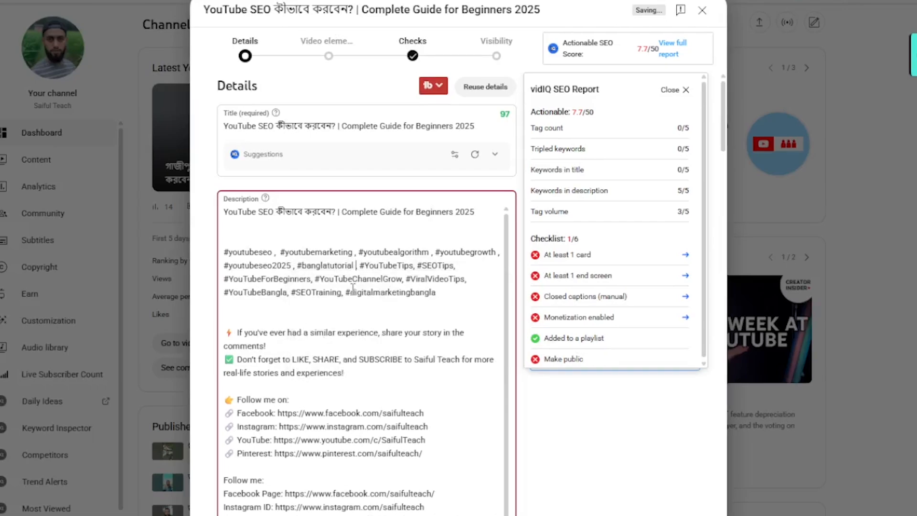
{"action": "left_click", "coordinate": [413, 266]}
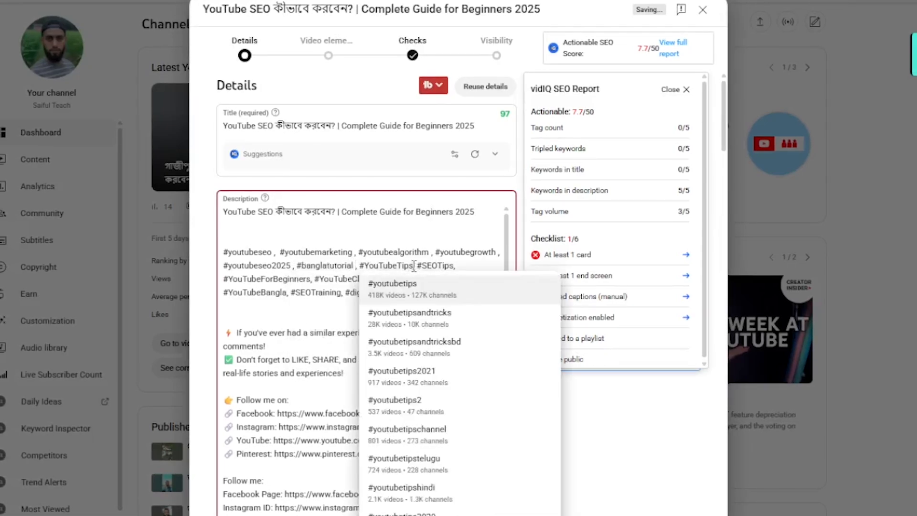
{"action": "left_click", "coordinate": [410, 286]}
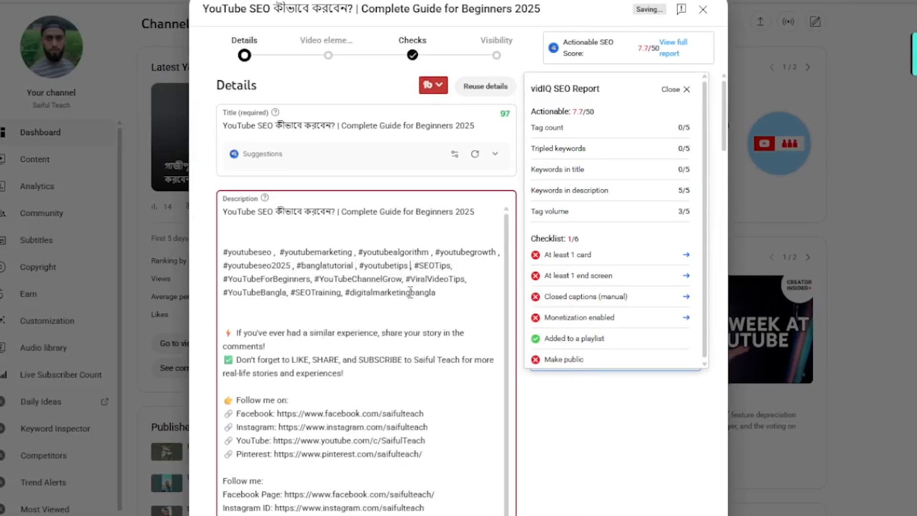
{"action": "left_click", "coordinate": [449, 266]}
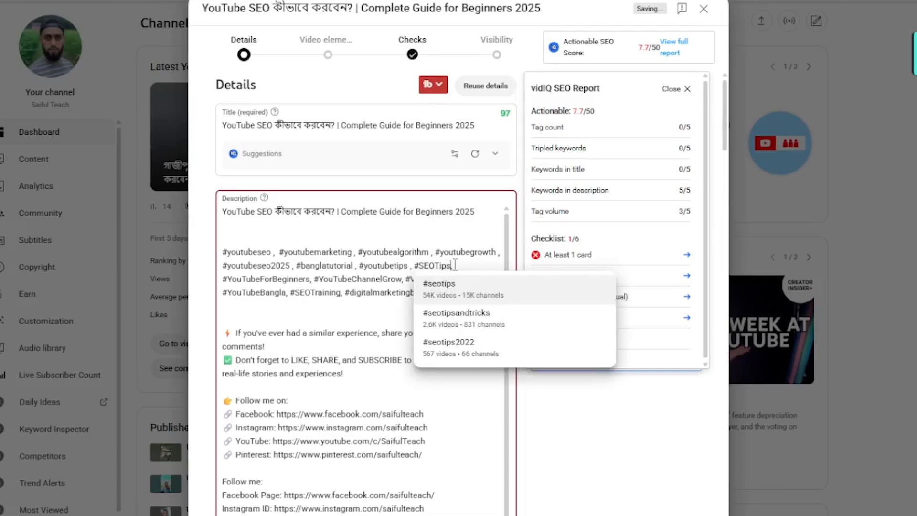
{"action": "left_click", "coordinate": [450, 284]}
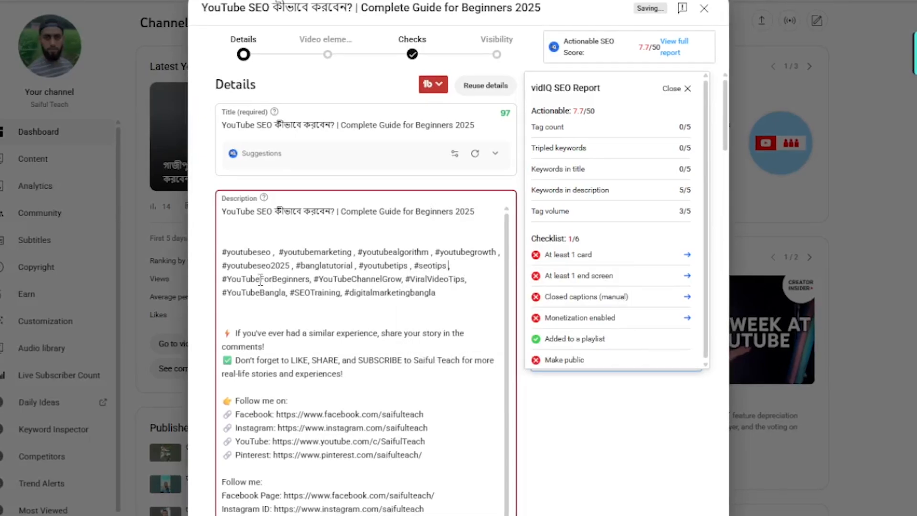
Step: Replace the next three description hashtags with the suggested #youtubeforbeginners, #youtubechannelgrow and #viralvideotips
{"action": "left_click", "coordinate": [309, 278]}
{"action": "left_click", "coordinate": [300, 300]}
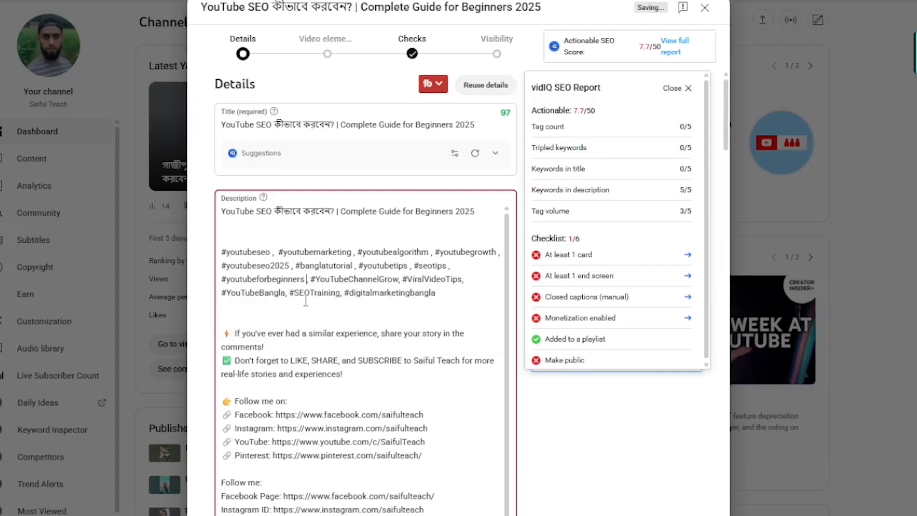
{"action": "left_click", "coordinate": [398, 279]}
{"action": "left_click", "coordinate": [445, 294]}
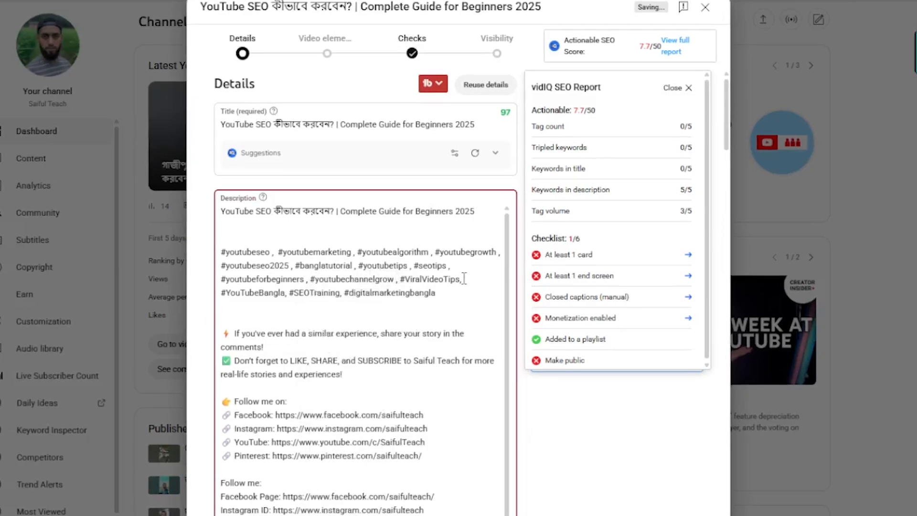
{"action": "left_click", "coordinate": [460, 278]}
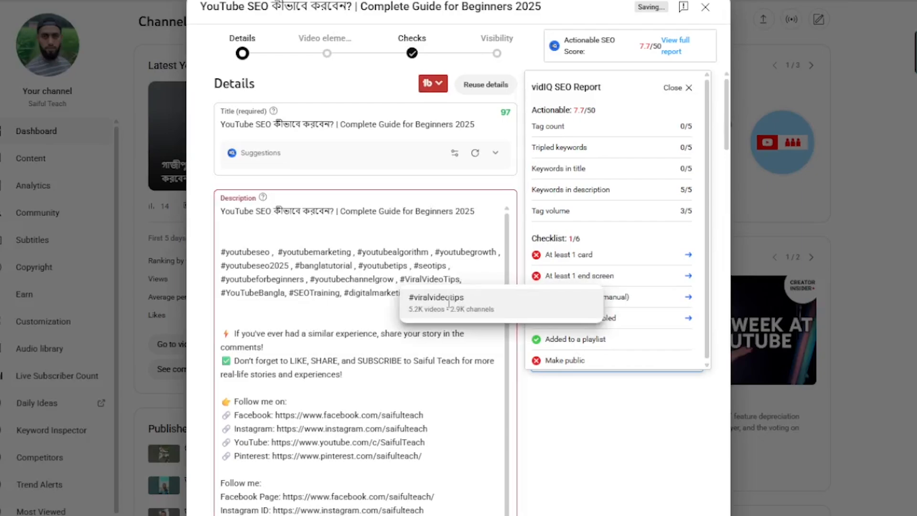
{"action": "left_click", "coordinate": [449, 299]}
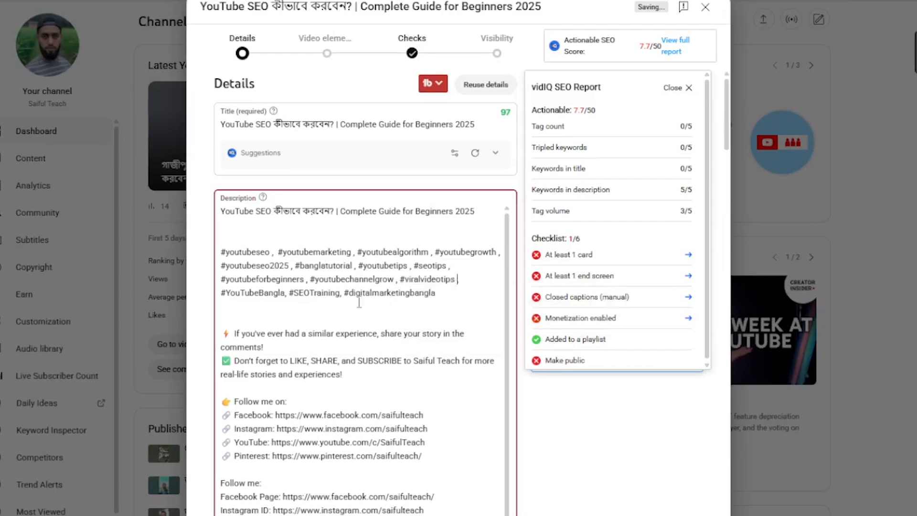
Step: Replace the last three description hashtags with the suggested #youtubebanglatips, #seotraining and #digitalmarketingbangla
{"action": "left_click", "coordinate": [284, 292]}
{"action": "left_click", "coordinate": [286, 311]}
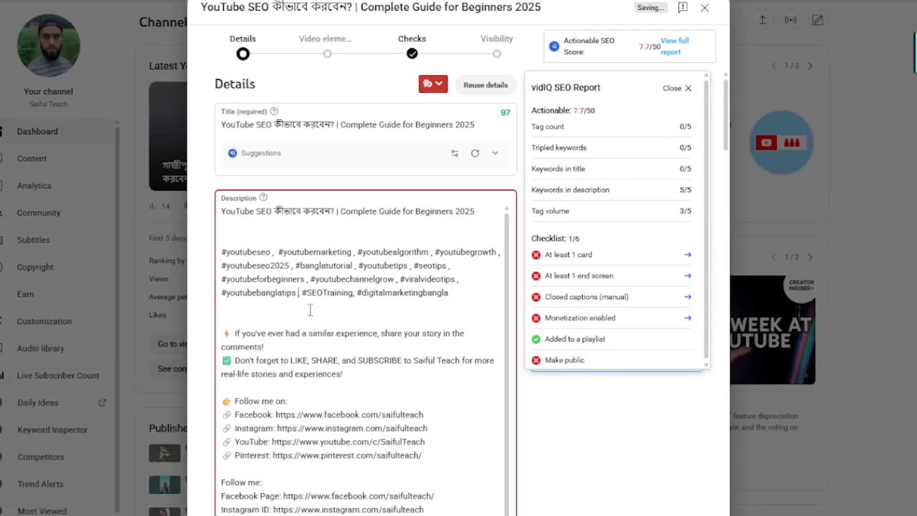
{"action": "left_click", "coordinate": [354, 293]}
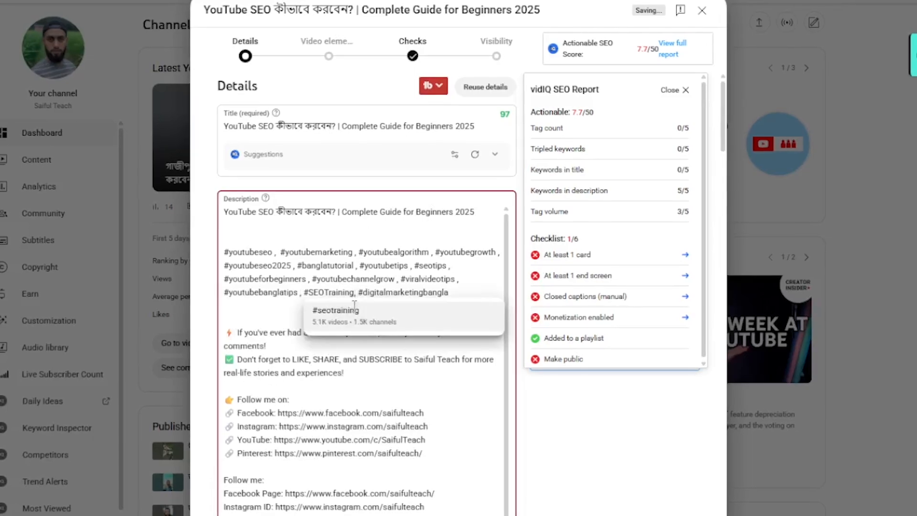
{"action": "left_click", "coordinate": [453, 309]}
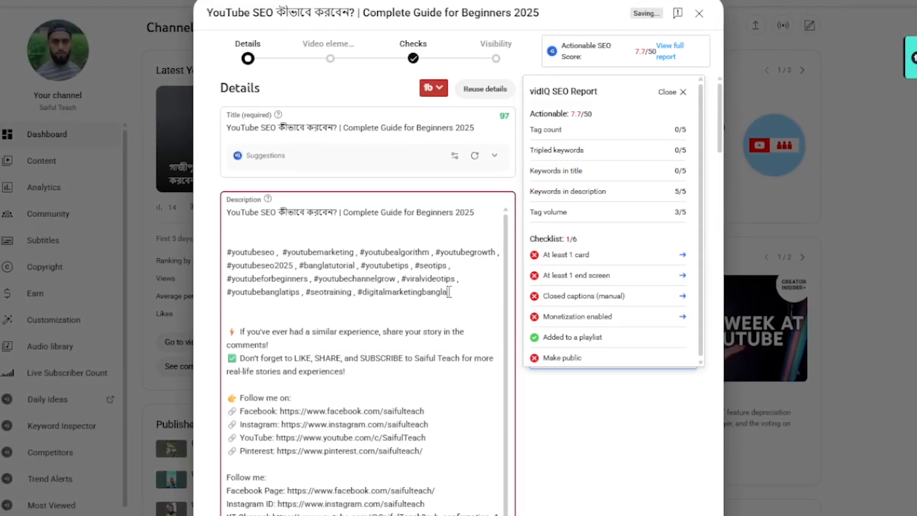
{"action": "left_click", "coordinate": [436, 292]}
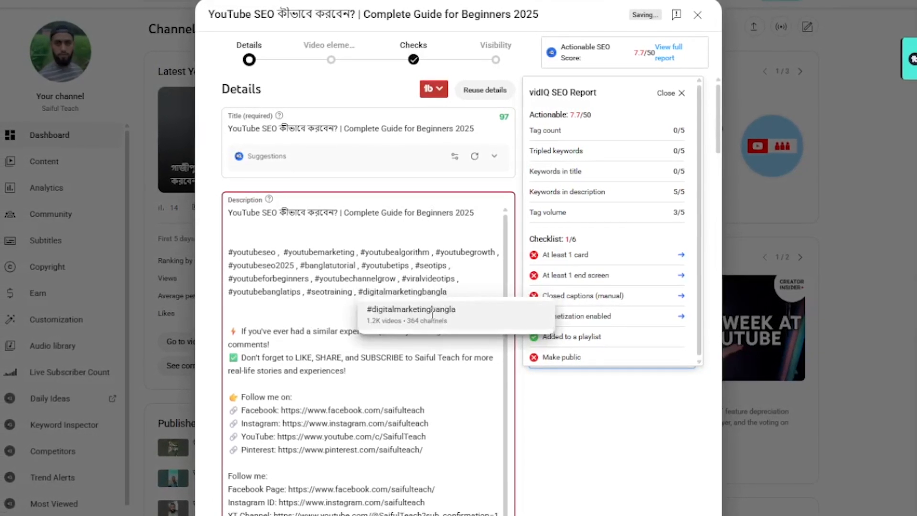
{"action": "left_click", "coordinate": [432, 314]}
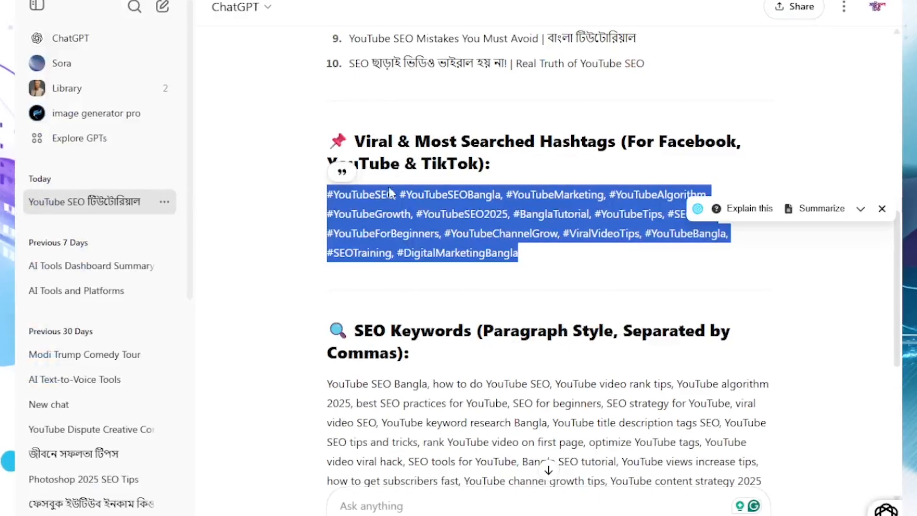
Step: Copy the whole comma-separated SEO Keywords paragraph from the ChatGPT answer
{"action": "scroll", "coordinate": [389, 192], "scroll_direction": "down", "scroll_amount": 3}
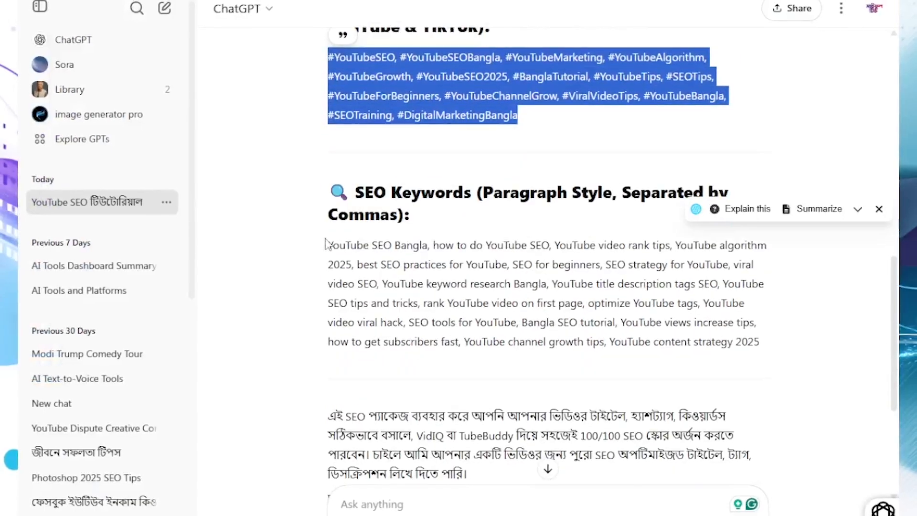
{"action": "left_click_drag", "start_coordinate": [328, 245], "coordinate": [758, 341]}
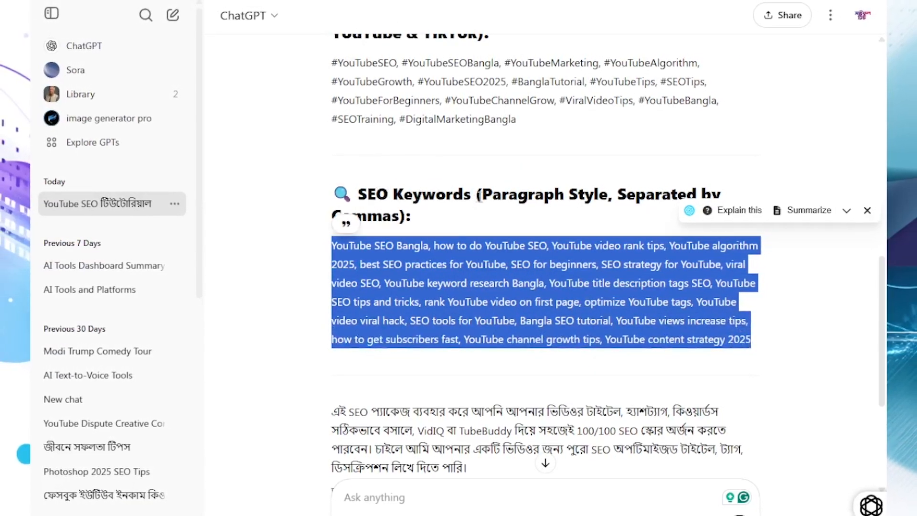
{"action": "scroll", "coordinate": [548, 217], "scroll_direction": "down", "scroll_amount": 1}
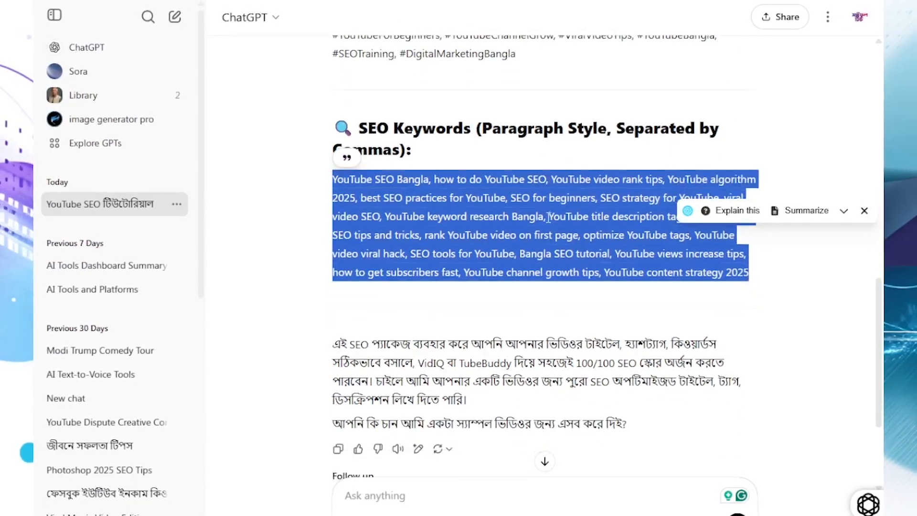
{"action": "right_click", "coordinate": [580, 199]}
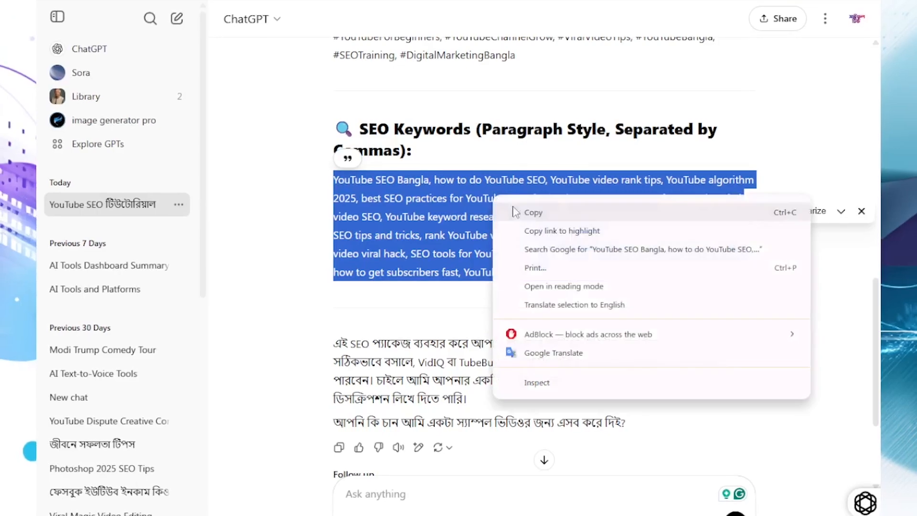
{"action": "left_click", "coordinate": [596, 211]}
Step: Back in YouTube Studio, add a "** Related Keywords: **" section above the description's Disclaimer and paste the copied keywords under it
{"action": "key", "text": "ctrl+Tab"}
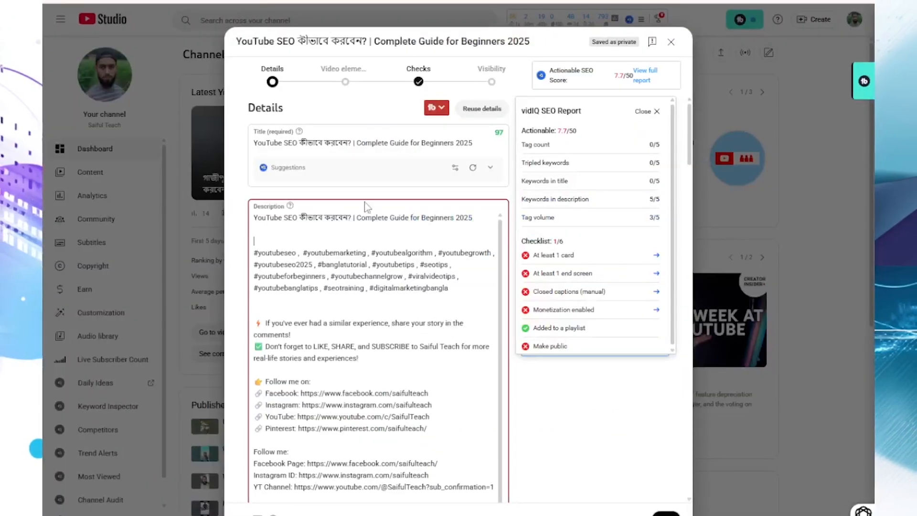
{"action": "scroll", "coordinate": [277, 304], "scroll_direction": "down", "scroll_amount": 5}
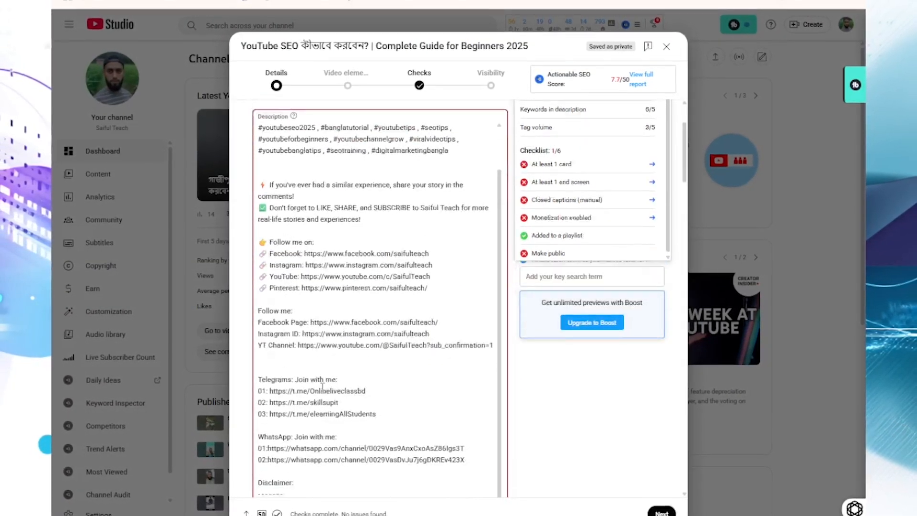
{"action": "scroll", "coordinate": [322, 387], "scroll_direction": "down", "scroll_amount": 3}
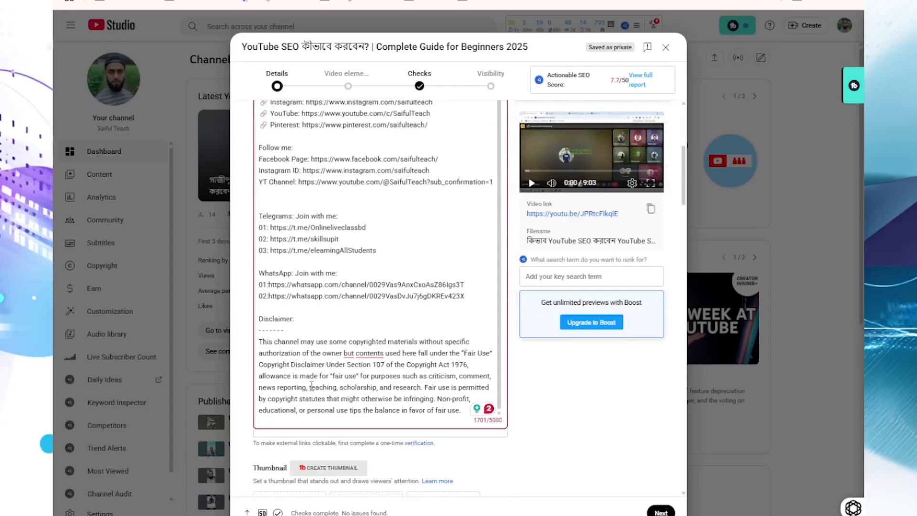
{"action": "left_click", "coordinate": [271, 308]}
{"action": "key", "text": "Return"}
{"action": "key", "text": "Return"}
{"action": "key", "text": "Return"}
{"action": "left_click", "coordinate": [271, 317]}
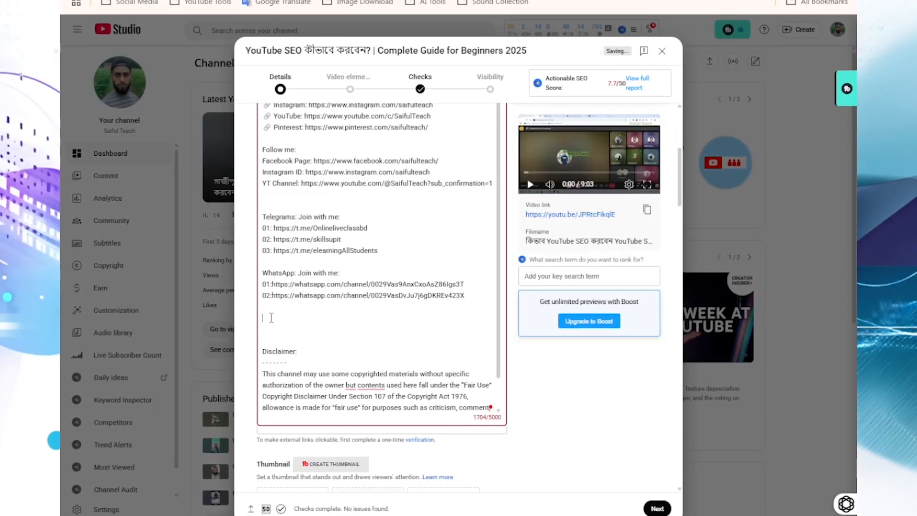
{"action": "type", "text": "Relate"}
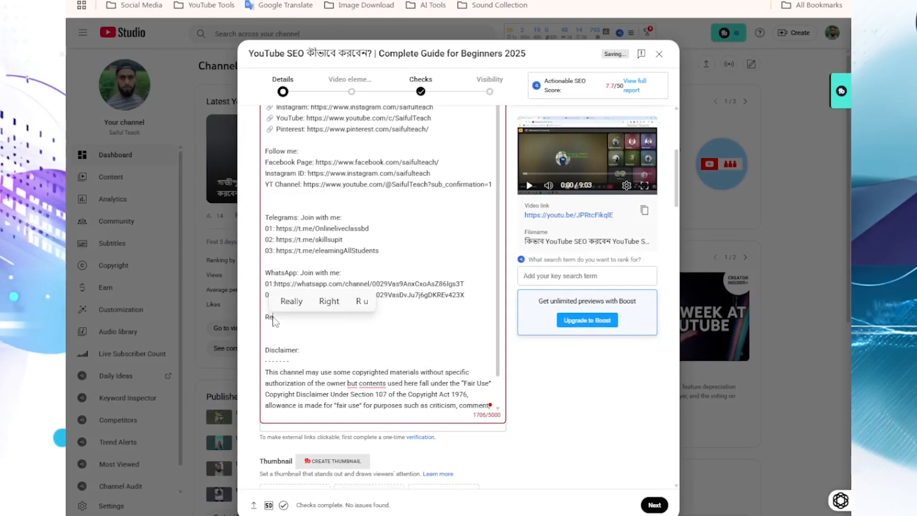
{"action": "type", "text": "d Key"}
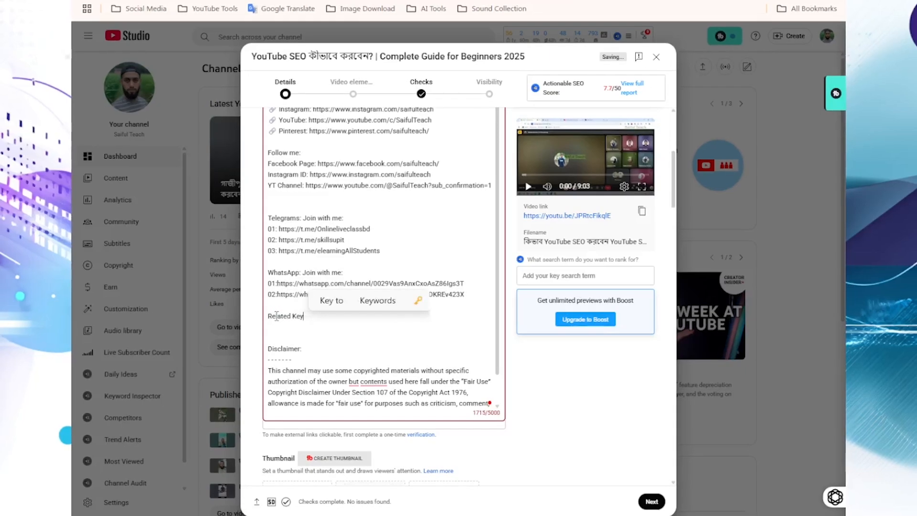
{"action": "type", "text": "wor"}
{"action": "type", "text": "ds: **"}
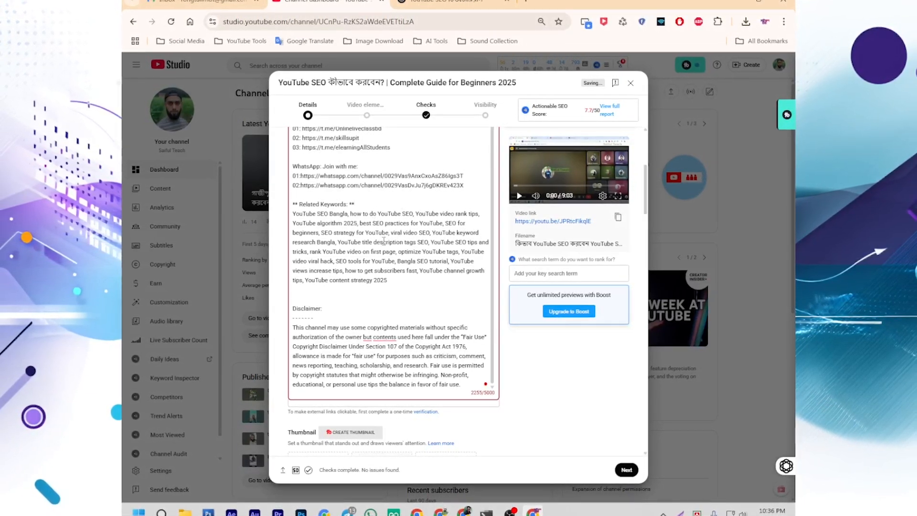
Step: Paste the copied SEO keywords into the video's Tags after the existing channel tags
{"action": "scroll", "coordinate": [405, 300], "scroll_direction": "down", "scroll_amount": 10}
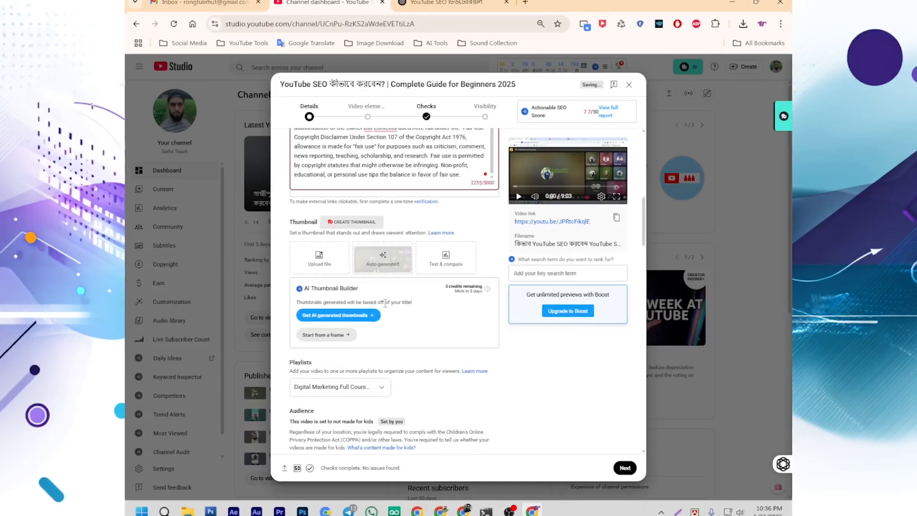
{"action": "scroll", "coordinate": [399, 338], "scroll_direction": "down", "scroll_amount": 8}
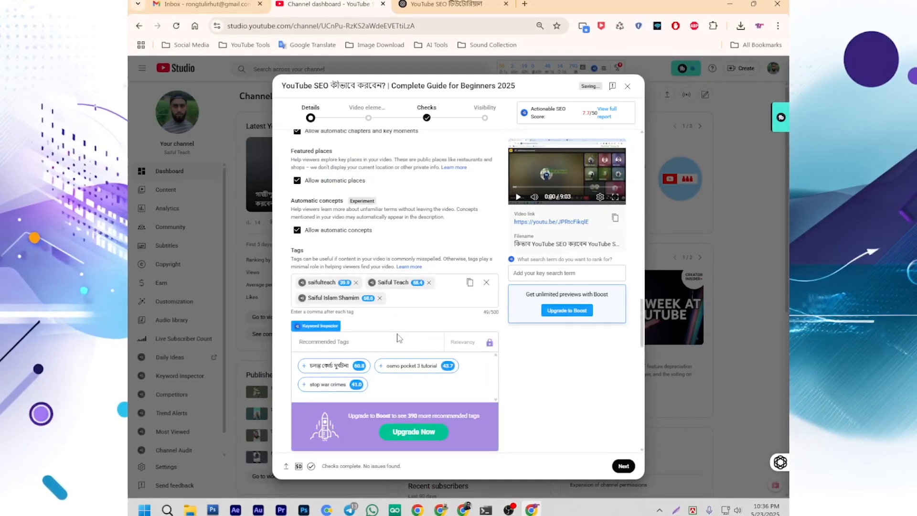
{"action": "scroll", "coordinate": [302, 274], "scroll_direction": "up", "scroll_amount": 3}
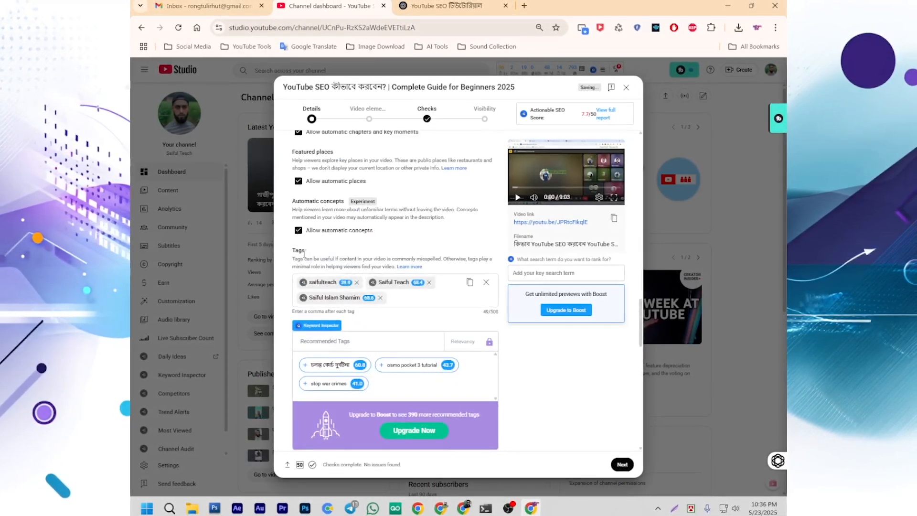
{"action": "left_click_drag", "start_coordinate": [295, 250], "coordinate": [304, 249]}
{"action": "left_click", "coordinate": [405, 293]}
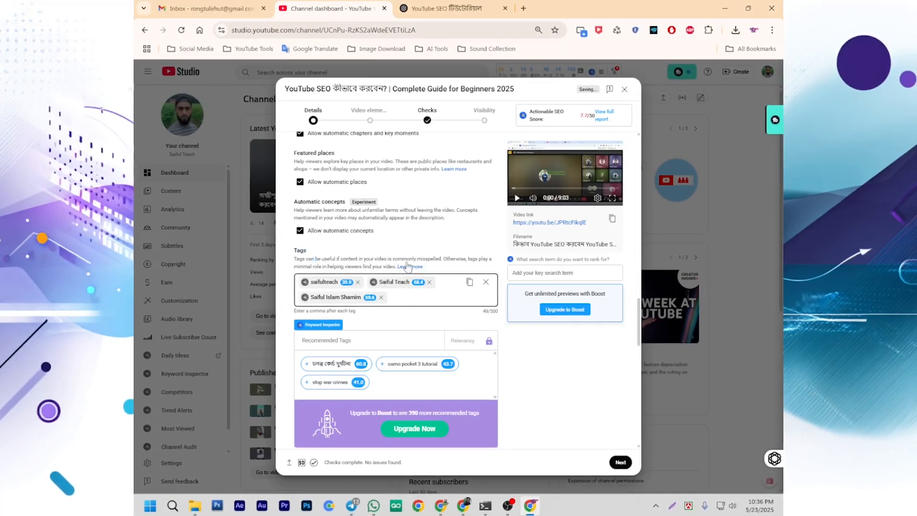
{"action": "scroll", "coordinate": [407, 266], "scroll_direction": "up", "scroll_amount": 10}
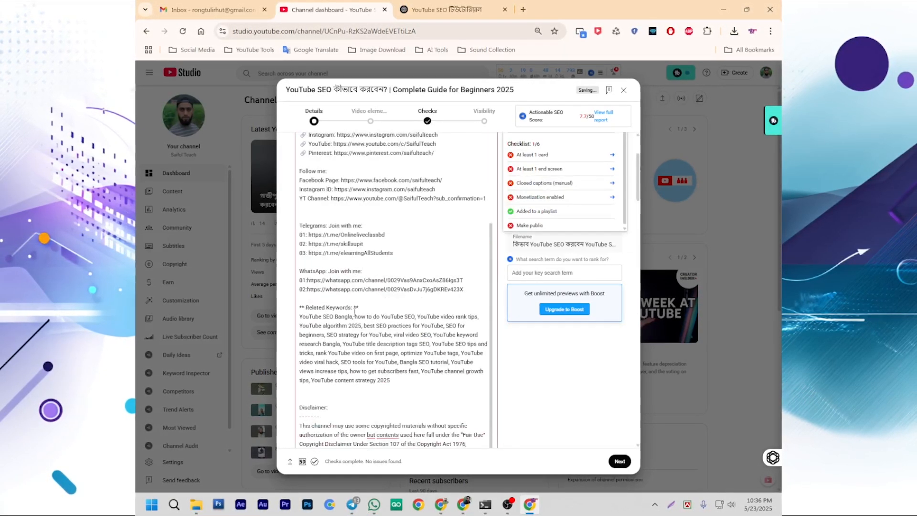
{"action": "scroll", "coordinate": [374, 270], "scroll_direction": "down", "scroll_amount": 5}
{"action": "scroll", "coordinate": [393, 333], "scroll_direction": "down", "scroll_amount": 5}
{"action": "scroll", "coordinate": [394, 334], "scroll_direction": "down", "scroll_amount": 10}
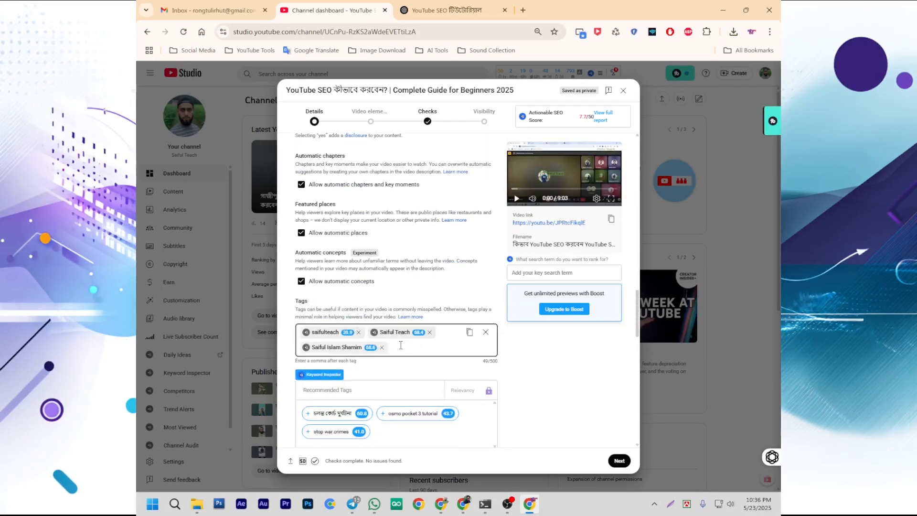
{"action": "key", "text": "ctrl+v"}
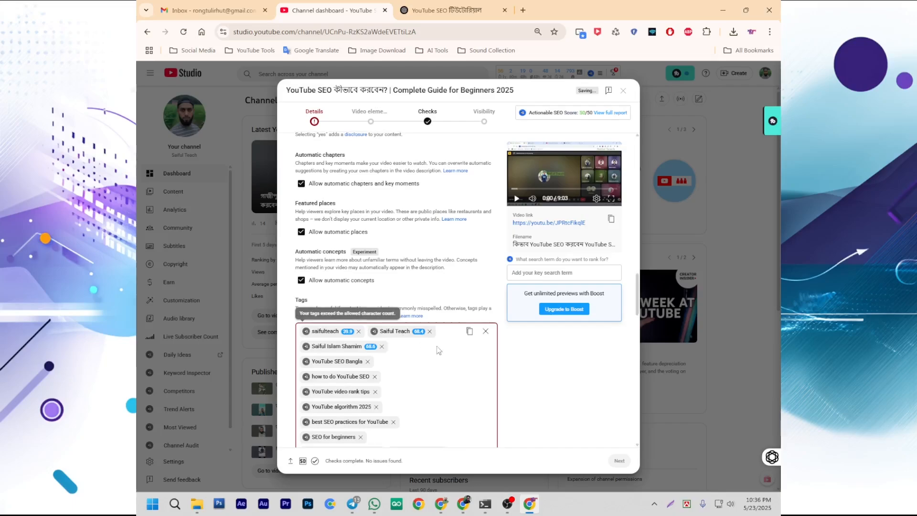
Step: Remove the tags for content strategy 2025, channel growth tips, views increase tips, how to get subscribers fast and rank YouTube video on first page
{"action": "scroll", "coordinate": [495, 354], "scroll_direction": "down", "scroll_amount": 2}
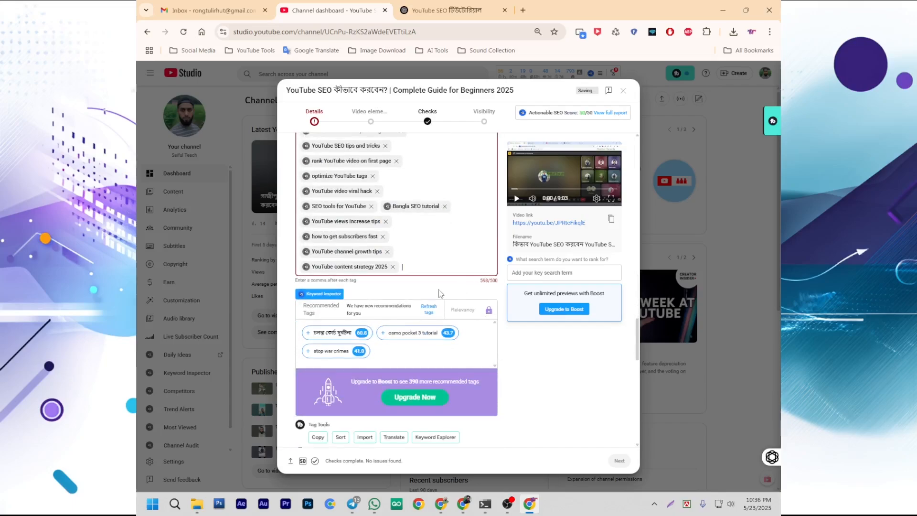
{"action": "scroll", "coordinate": [423, 276], "scroll_direction": "up", "scroll_amount": 3}
{"action": "scroll", "coordinate": [365, 212], "scroll_direction": "up", "scroll_amount": 2}
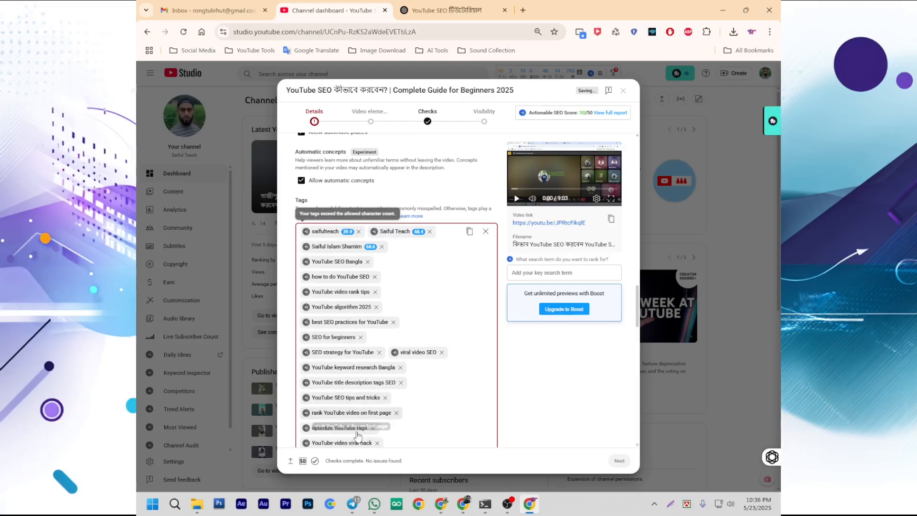
{"action": "scroll", "coordinate": [418, 441], "scroll_direction": "down", "scroll_amount": 1}
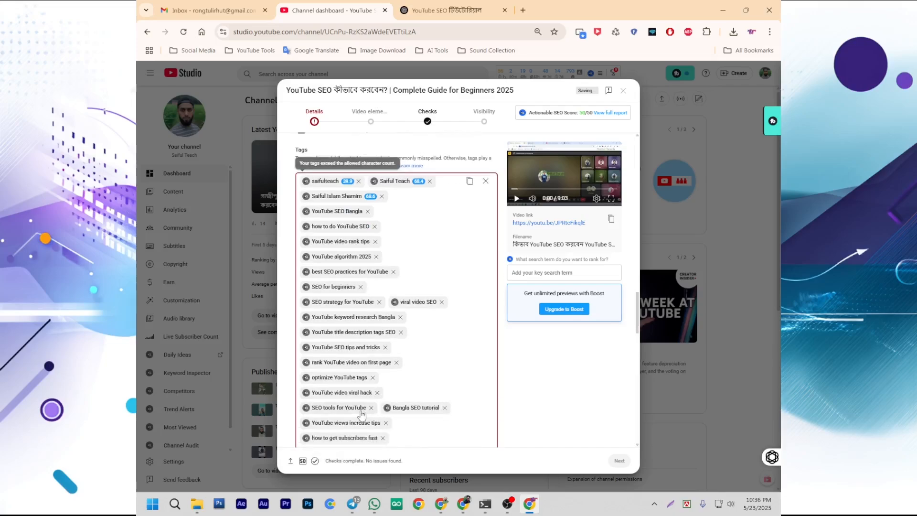
{"action": "scroll", "coordinate": [368, 430], "scroll_direction": "down", "scroll_amount": 2}
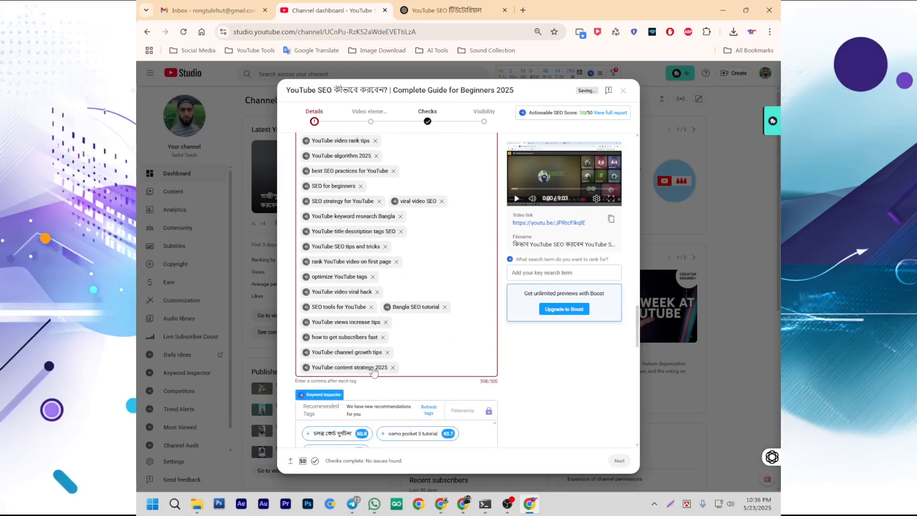
{"action": "left_click", "coordinate": [394, 368]}
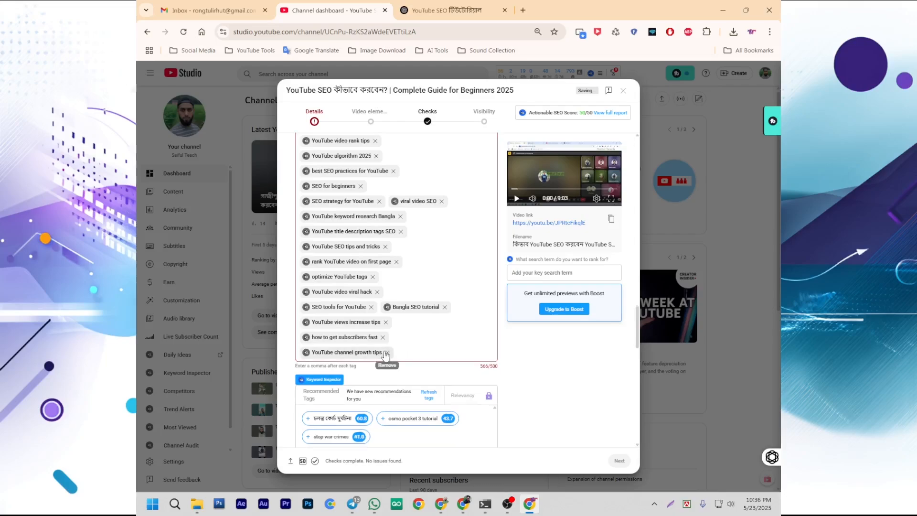
{"action": "left_click", "coordinate": [386, 352]}
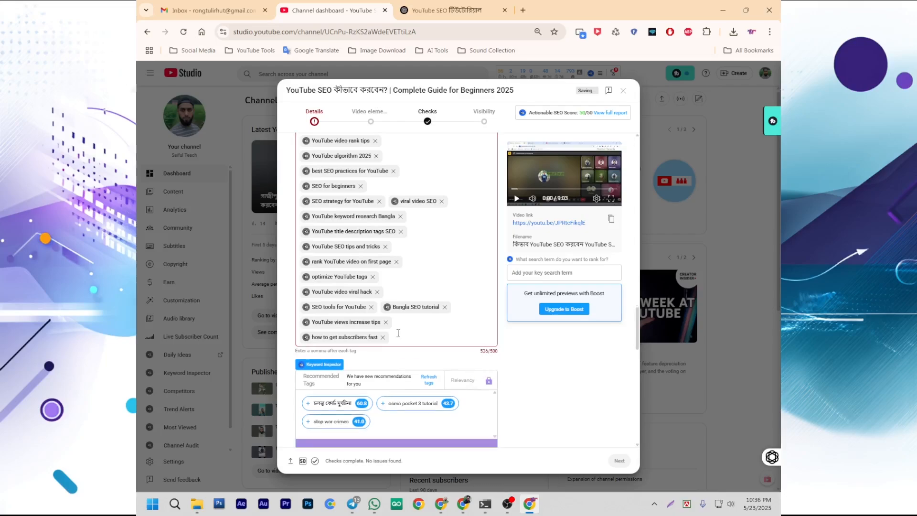
{"action": "left_click", "coordinate": [385, 322]}
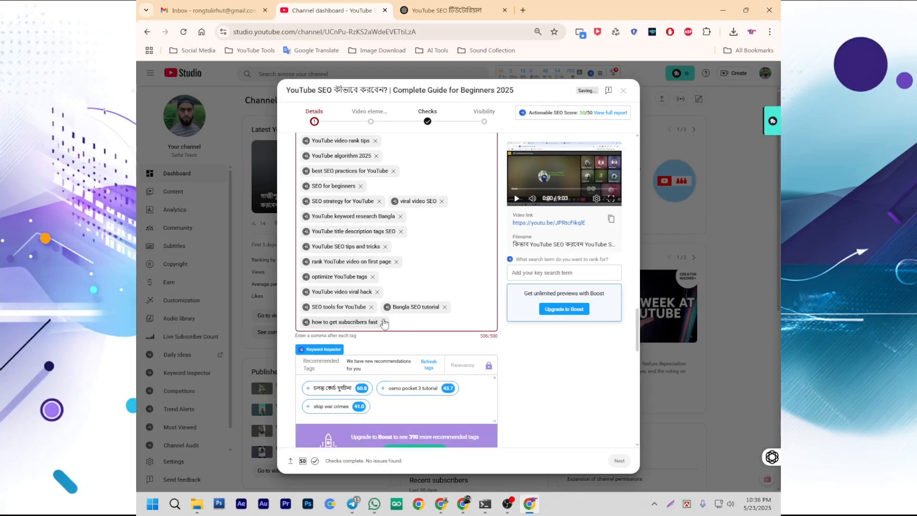
{"action": "left_click", "coordinate": [384, 323]}
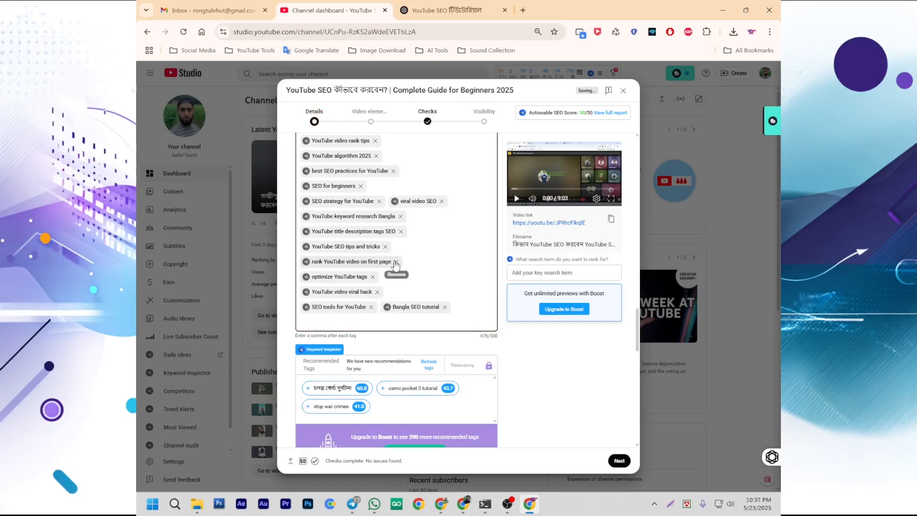
{"action": "left_click", "coordinate": [395, 263]}
{"action": "scroll", "coordinate": [442, 289], "scroll_direction": "up", "scroll_amount": 2}
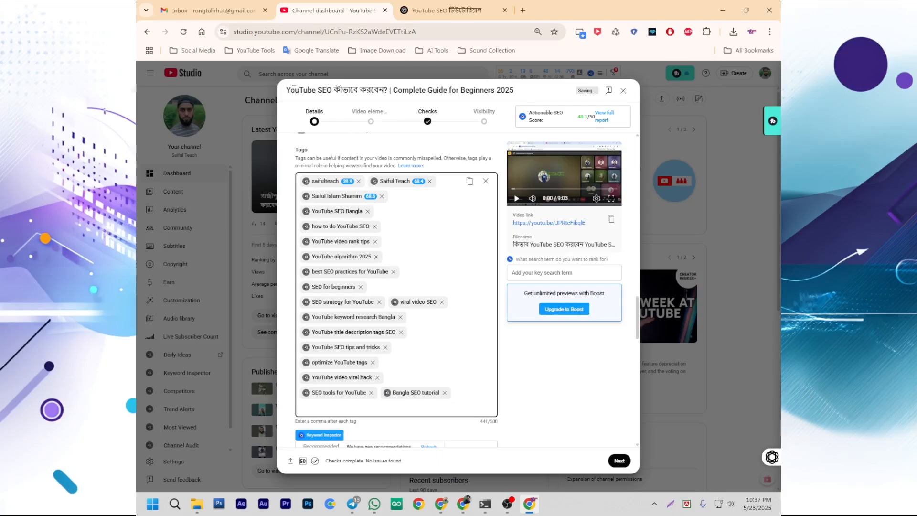
Step: Highlight the phrase "SEO কীভাবে করবেন" in the video title heading
{"action": "left_click_drag", "start_coordinate": [292, 89], "coordinate": [384, 86]}
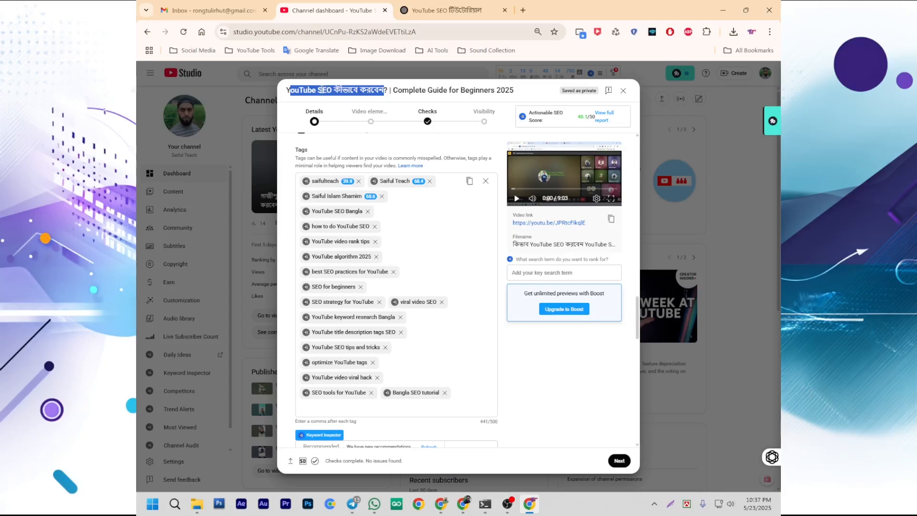
{"action": "left_click", "coordinate": [321, 96]}
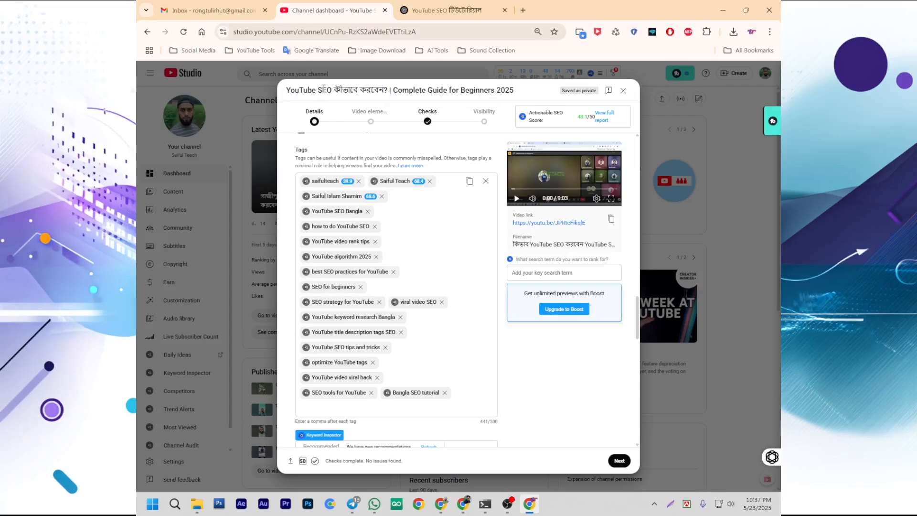
{"action": "left_click_drag", "start_coordinate": [318, 89], "coordinate": [385, 87]}
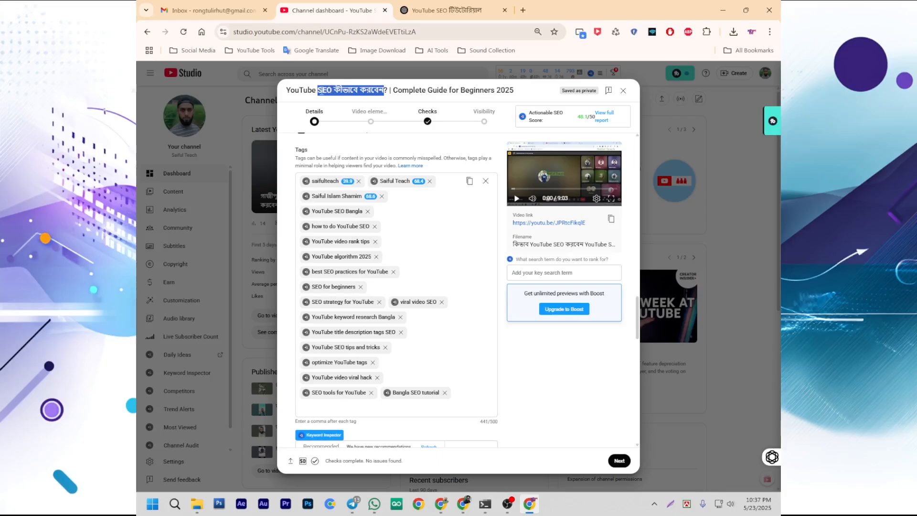
Step: Copy the word "YouTube" from the video title heading and add it as a tag after "Bangla SEO tutorial"
{"action": "left_click", "coordinate": [391, 324]}
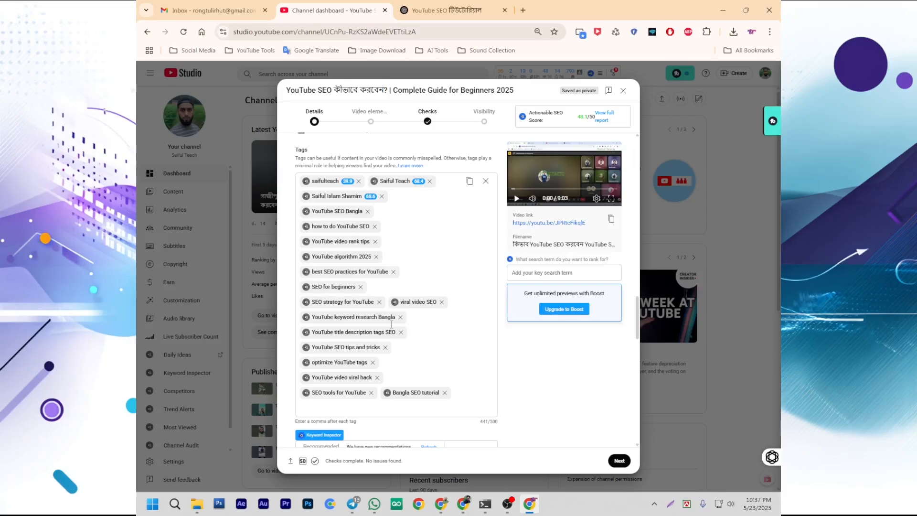
{"action": "double_click", "coordinate": [284, 87]}
{"action": "key", "text": "ctrl+c"}
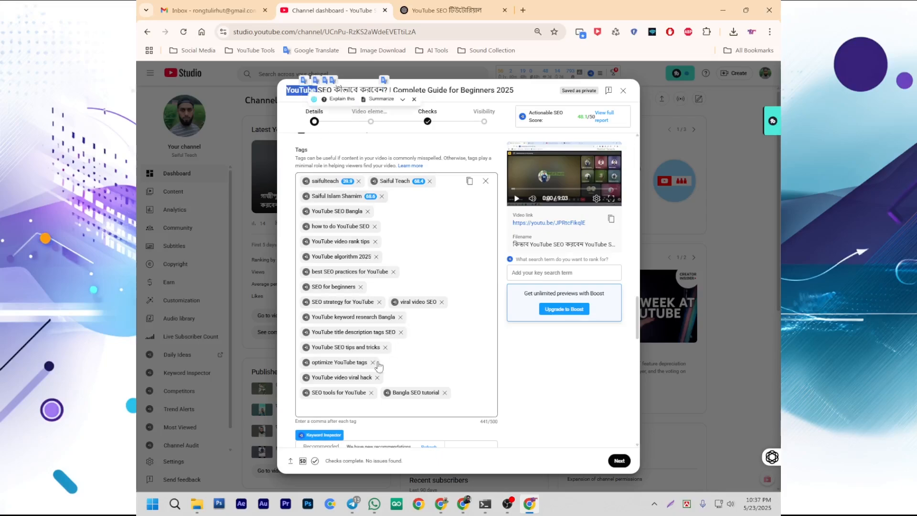
{"action": "left_click", "coordinate": [360, 414]}
{"action": "key", "text": "ctrl+v"}
{"action": "key", "text": "comma"}
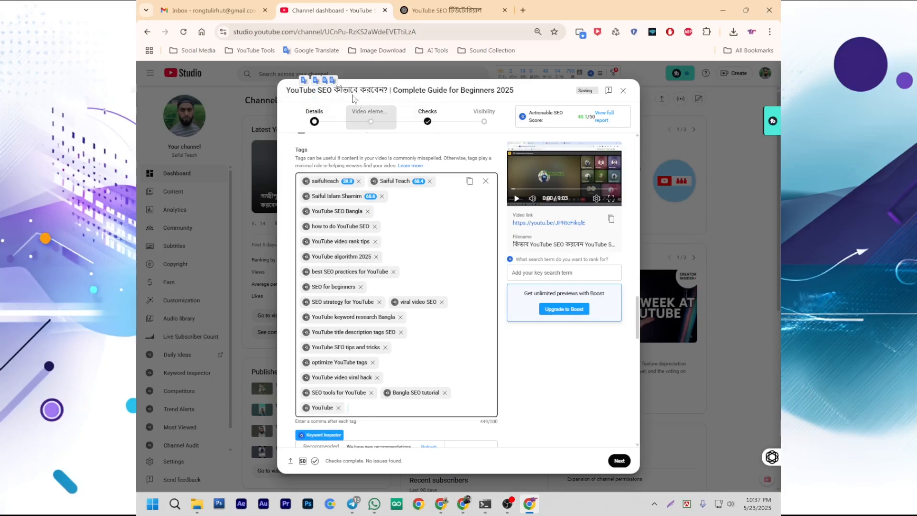
Step: Add "SEO" as one more tag at the end of the video's Tags
{"action": "left_click", "coordinate": [329, 92]}
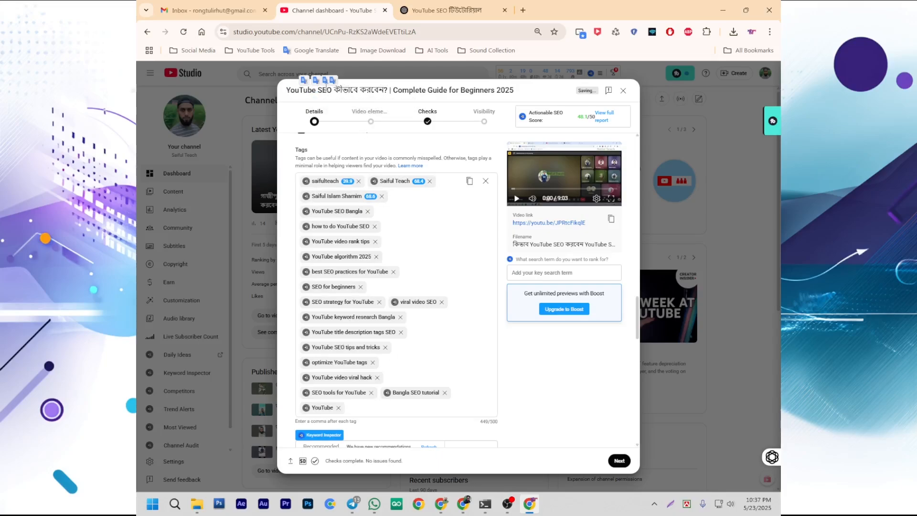
{"action": "triple_click", "coordinate": [385, 87]}
{"action": "left_click", "coordinate": [380, 408]}
{"action": "type", "text": "SEO,"}
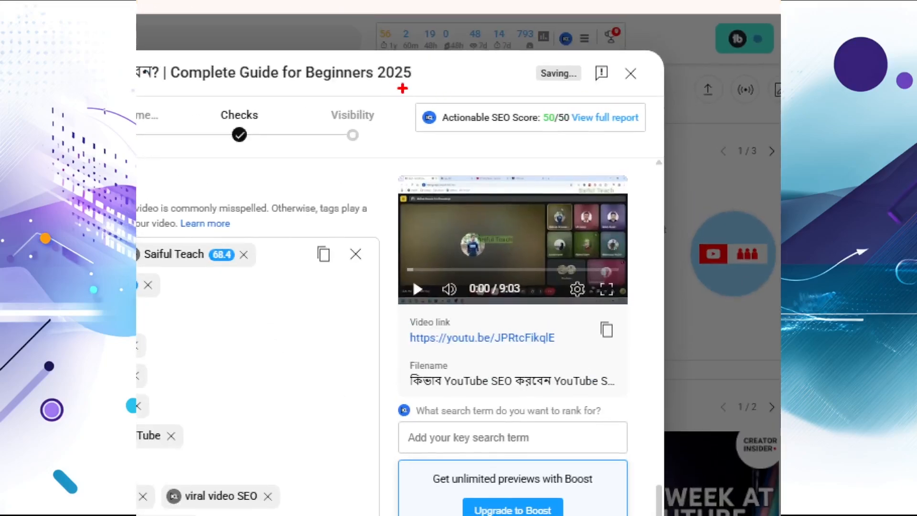
{"action": "mouse_move", "coordinate": [401, 88]}
{"action": "left_mouse_down"}
{"action": "mouse_move", "coordinate": [499, 134]}
{"action": "mouse_move", "coordinate": [646, 145]}
{"action": "left_mouse_up"}
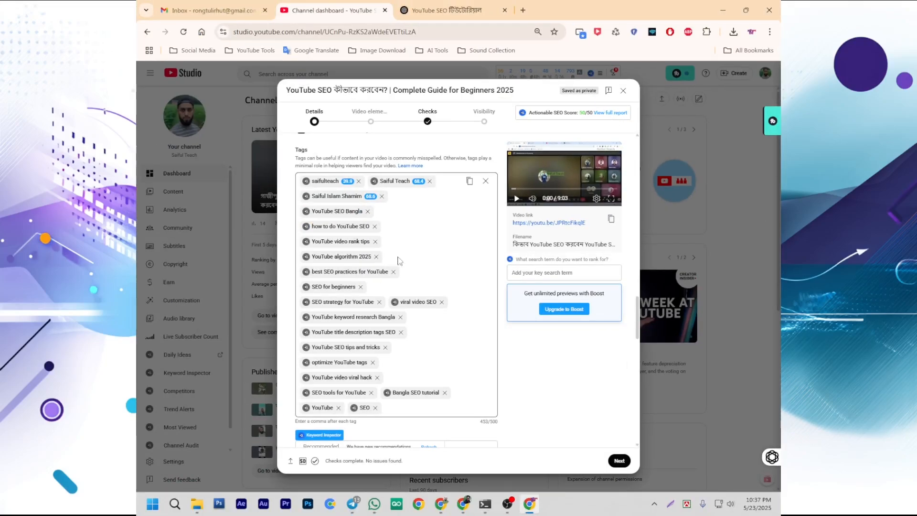
Step: Refresh the vidIQ recommended tags and review the playlist, audience, altered content and automatic chapter settings
{"action": "scroll", "coordinate": [400, 263], "scroll_direction": "down", "scroll_amount": 3}
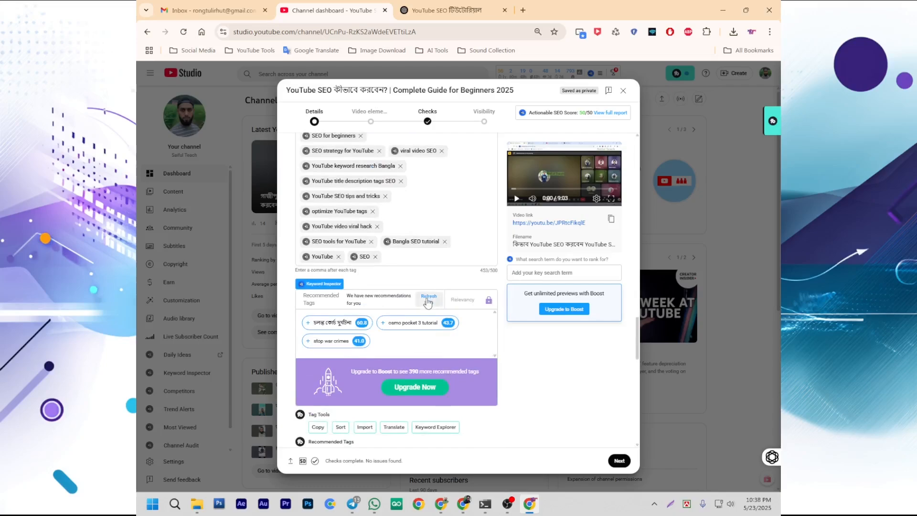
{"action": "left_click", "coordinate": [429, 301]}
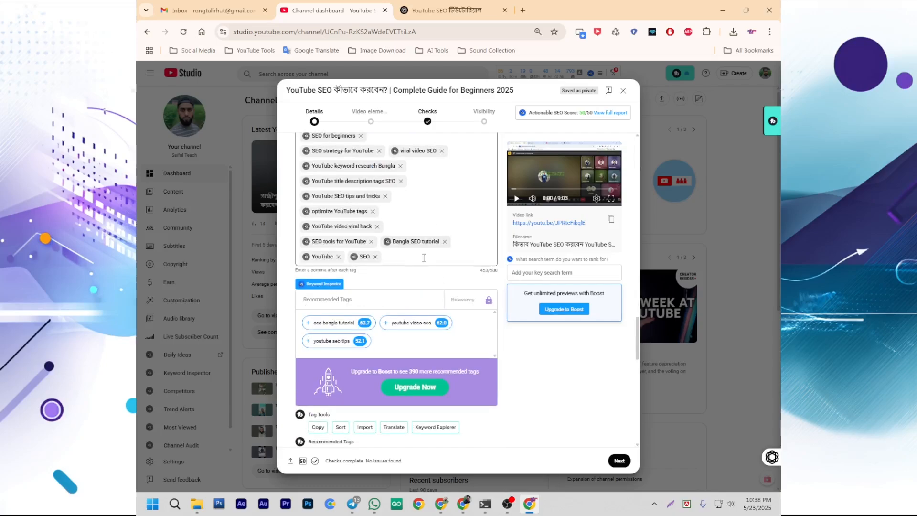
{"action": "scroll", "coordinate": [424, 257], "scroll_direction": "up", "scroll_amount": 6}
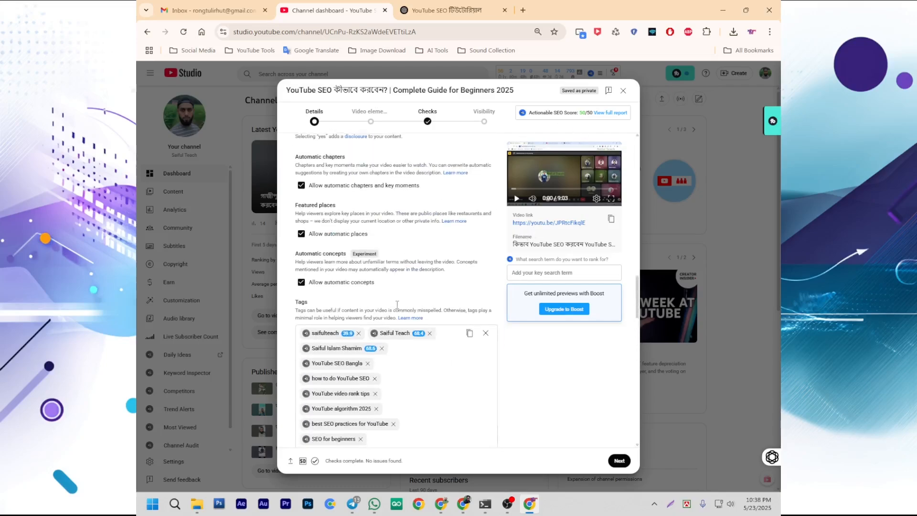
{"action": "scroll", "coordinate": [396, 304], "scroll_direction": "up", "scroll_amount": 4}
{"action": "scroll", "coordinate": [431, 295], "scroll_direction": "up", "scroll_amount": 10}
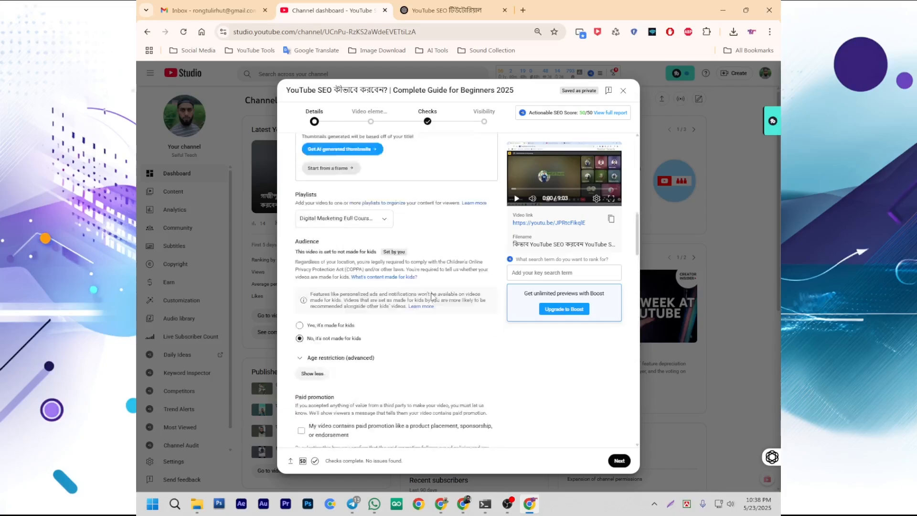
{"action": "scroll", "coordinate": [325, 341], "scroll_direction": "down", "scroll_amount": 3}
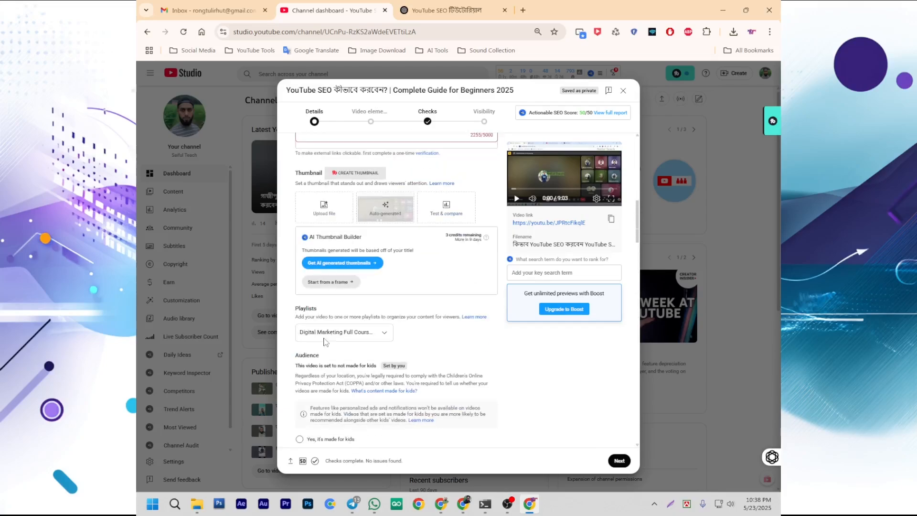
{"action": "scroll", "coordinate": [418, 344], "scroll_direction": "down", "scroll_amount": 10}
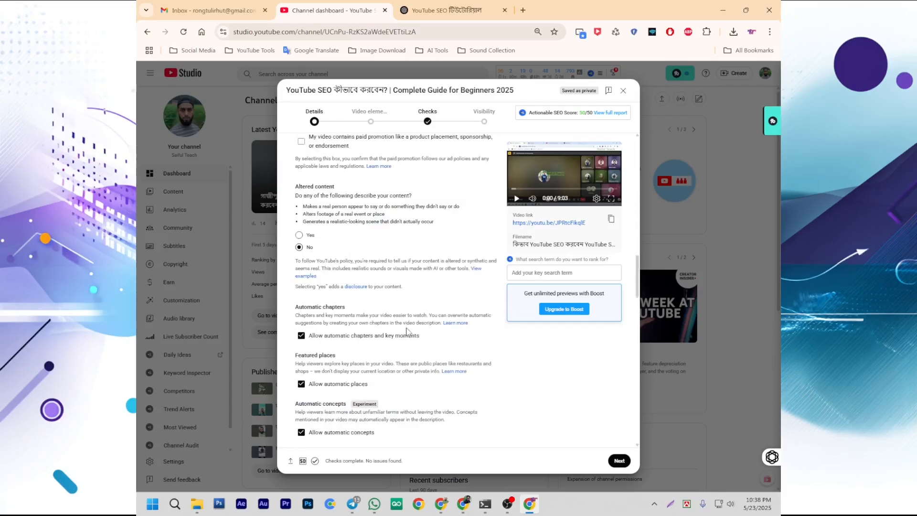
{"action": "scroll", "coordinate": [429, 339], "scroll_direction": "down", "scroll_amount": 10}
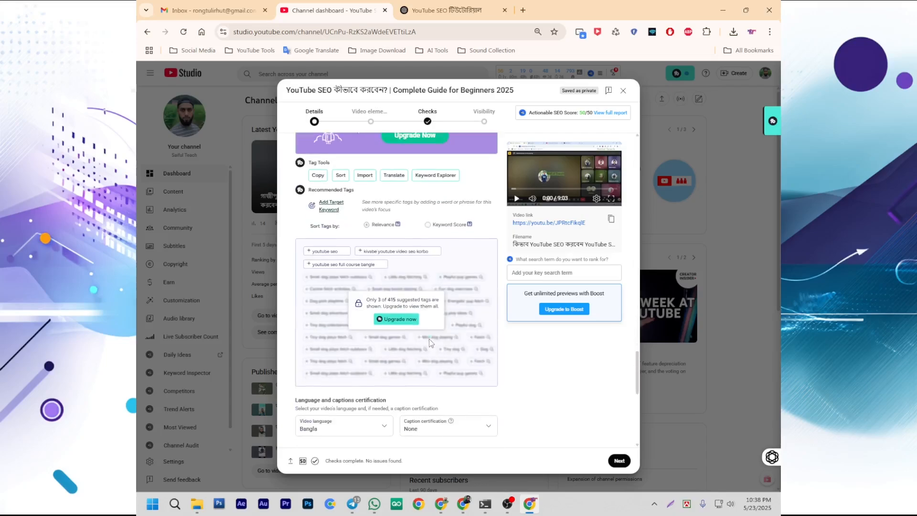
Step: Set the video's recording date to May 23, 2025 and its video location to Bangladesh
{"action": "scroll", "coordinate": [428, 339], "scroll_direction": "down", "scroll_amount": 2}
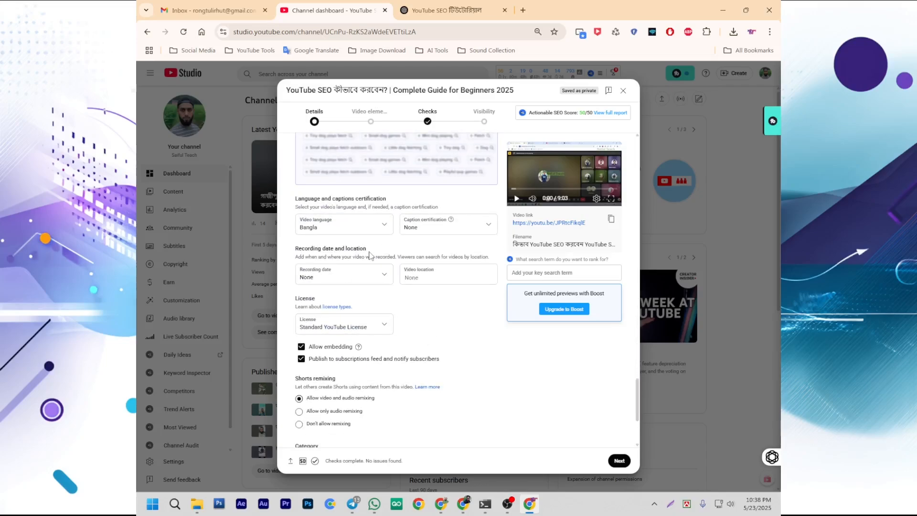
{"action": "left_click", "coordinate": [379, 277]}
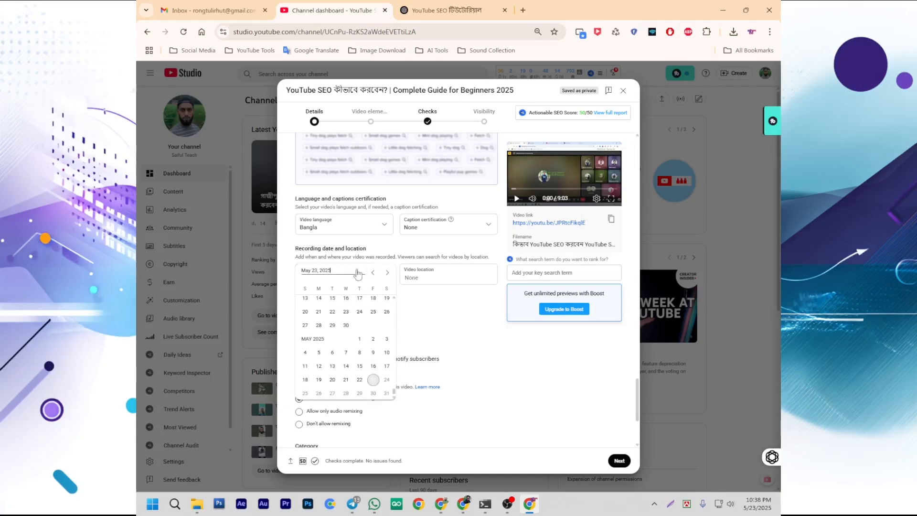
{"action": "left_click", "coordinate": [437, 277]}
{"action": "type", "text": "Ban"}
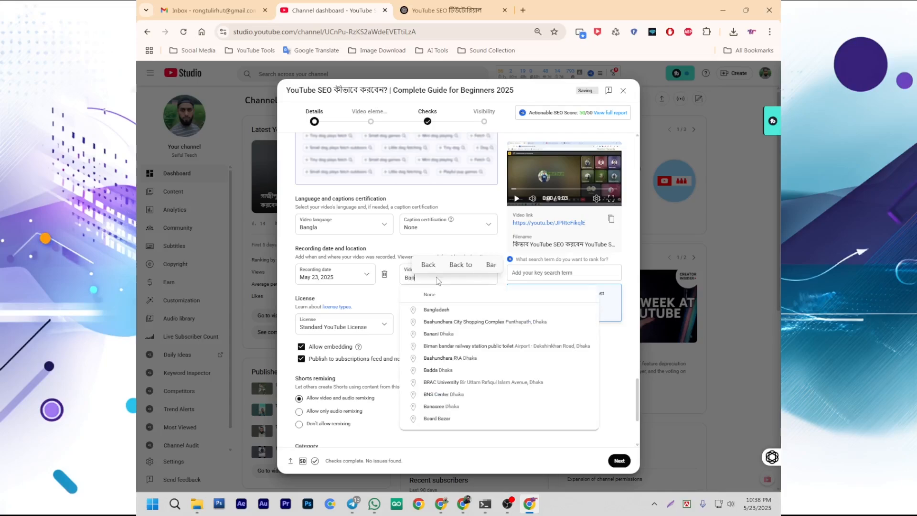
{"action": "left_click", "coordinate": [439, 308]}
{"action": "scroll", "coordinate": [455, 314], "scroll_direction": "down", "scroll_amount": 3}
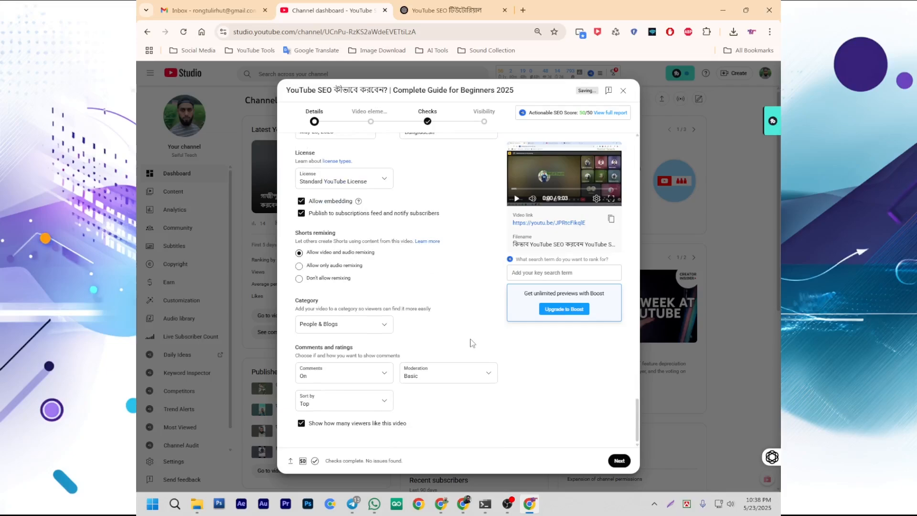
{"action": "scroll", "coordinate": [473, 342], "scroll_direction": "up", "scroll_amount": 8}
{"action": "scroll", "coordinate": [402, 355], "scroll_direction": "down", "scroll_amount": 8}
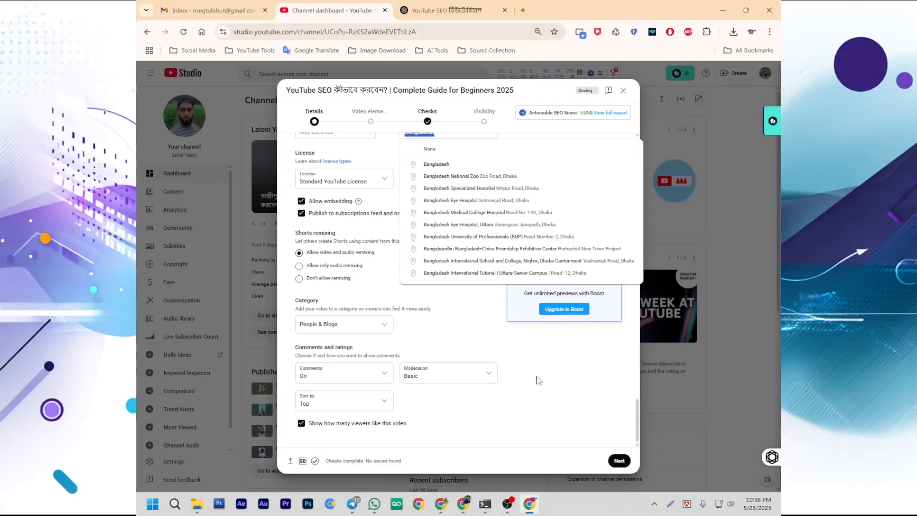
{"action": "left_click", "coordinate": [439, 166]}
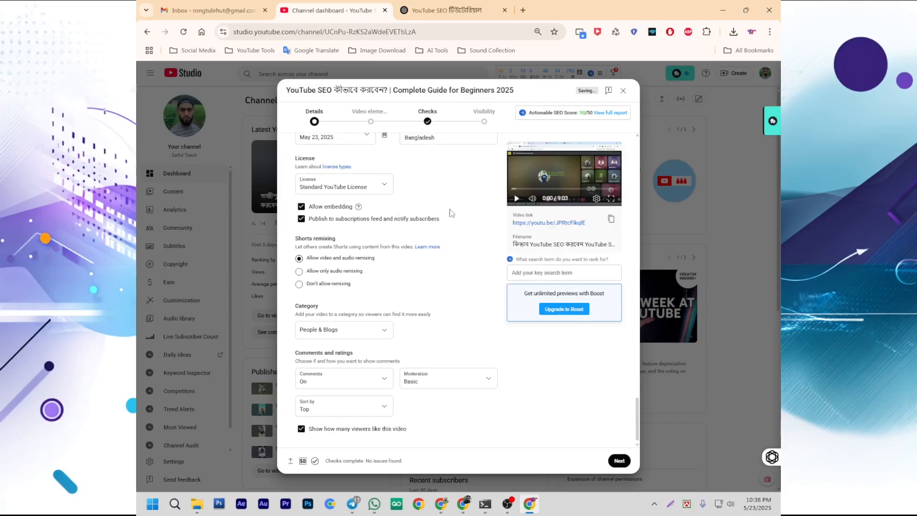
Step: Switch to the ChatGPT conversation and copy the two closing Bangla paragraphs below the keyword list
{"action": "scroll", "coordinate": [451, 213], "scroll_direction": "up", "scroll_amount": 10}
{"action": "scroll", "coordinate": [463, 348], "scroll_direction": "up", "scroll_amount": 15}
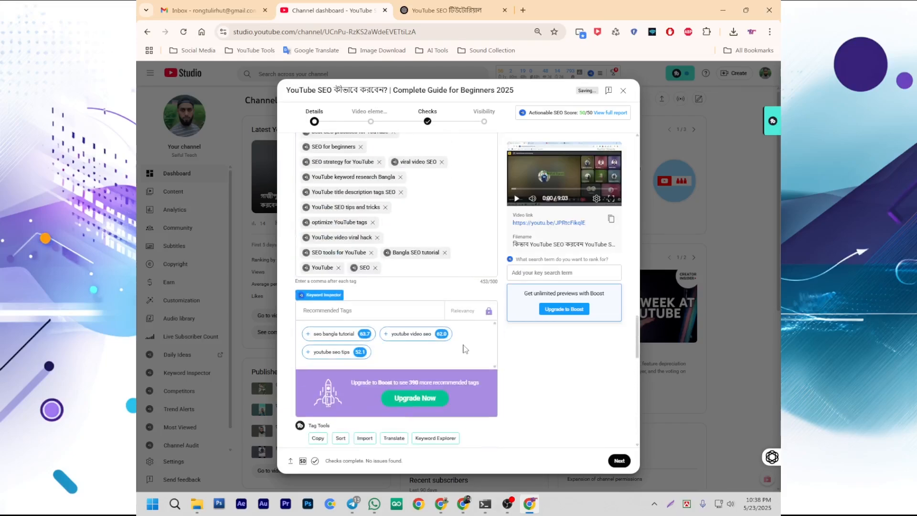
{"action": "scroll", "coordinate": [409, 286], "scroll_direction": "up", "scroll_amount": 10}
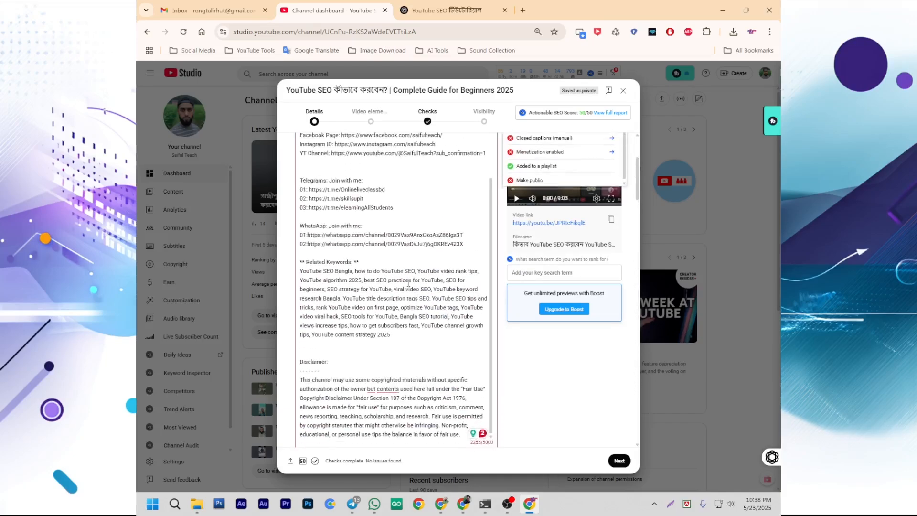
{"action": "scroll", "coordinate": [382, 327], "scroll_direction": "down", "scroll_amount": 8}
{"action": "scroll", "coordinate": [383, 327], "scroll_direction": "up", "scroll_amount": 3}
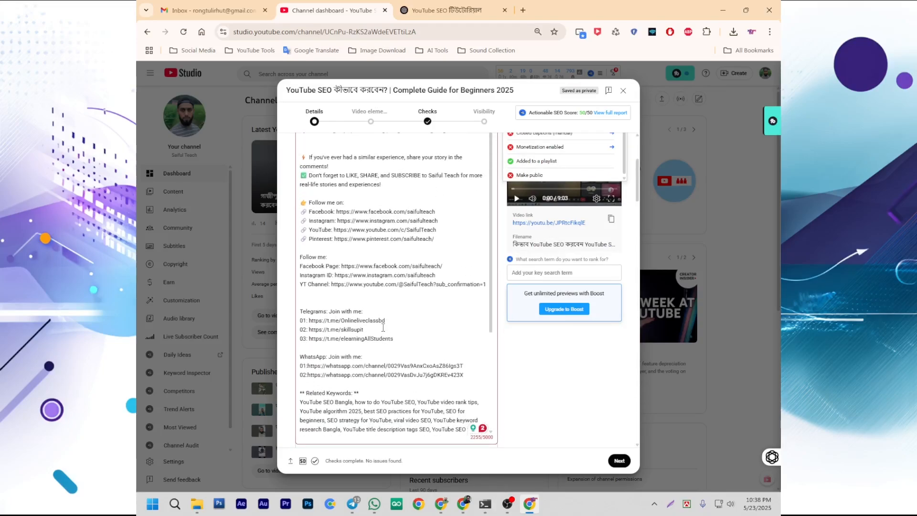
{"action": "scroll", "coordinate": [335, 250], "scroll_direction": "up", "scroll_amount": 2}
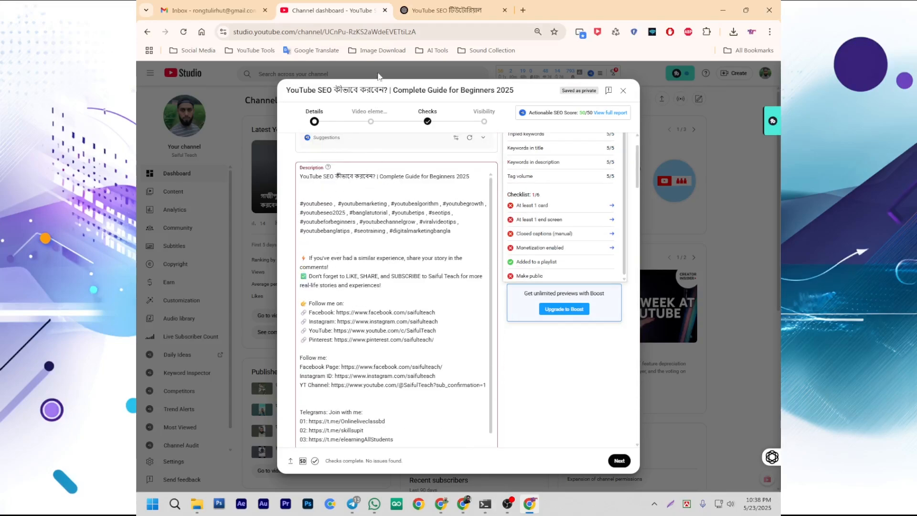
{"action": "left_click", "coordinate": [447, 10]}
{"action": "scroll", "coordinate": [434, 335], "scroll_direction": "down", "scroll_amount": 3}
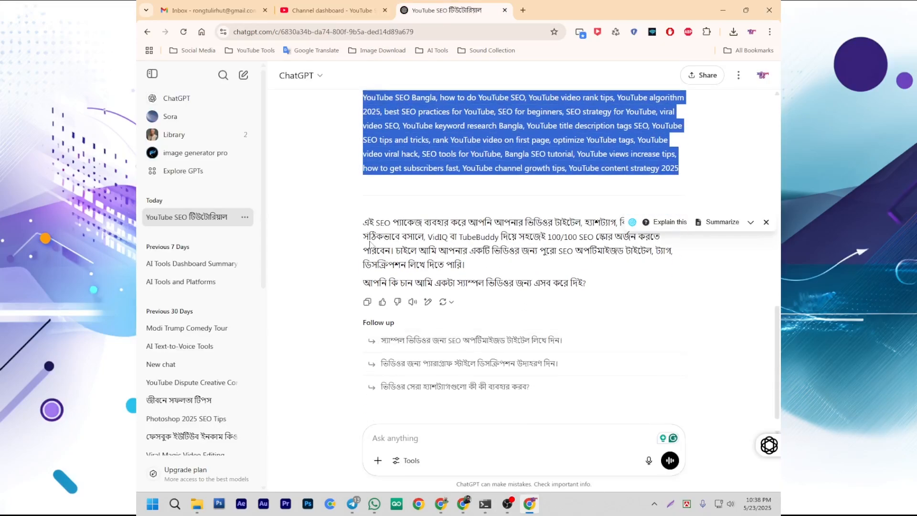
{"action": "left_click_drag", "start_coordinate": [365, 221], "coordinate": [594, 285]}
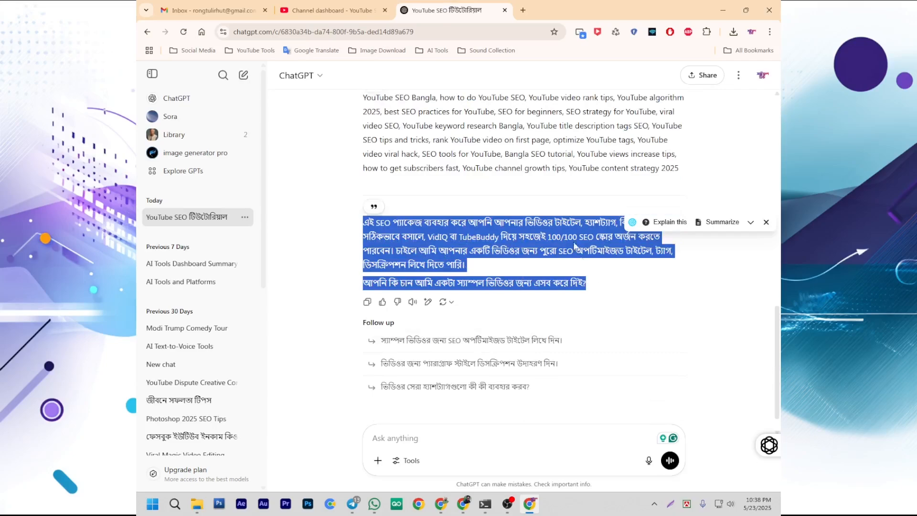
{"action": "right_click", "coordinate": [568, 241]}
{"action": "left_click", "coordinate": [335, 251]}
Step: Back in YouTube Studio, paste the copied Bangla text into the description between the title line and the hashtags
{"action": "left_click", "coordinate": [335, 10]}
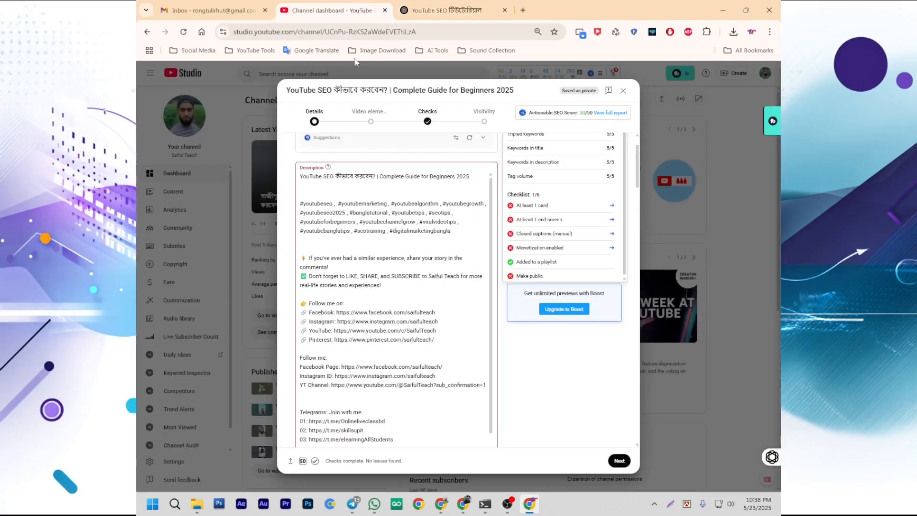
{"action": "left_click", "coordinate": [338, 186]}
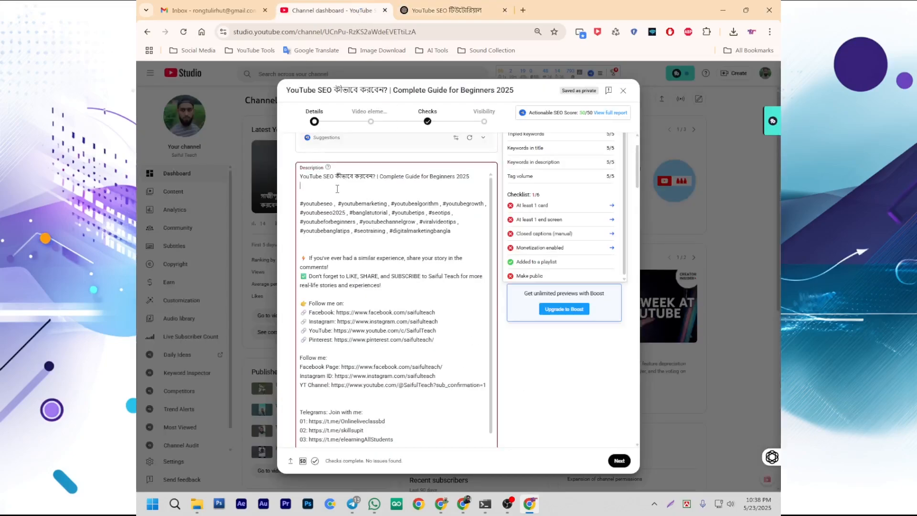
{"action": "key", "text": "Return"}
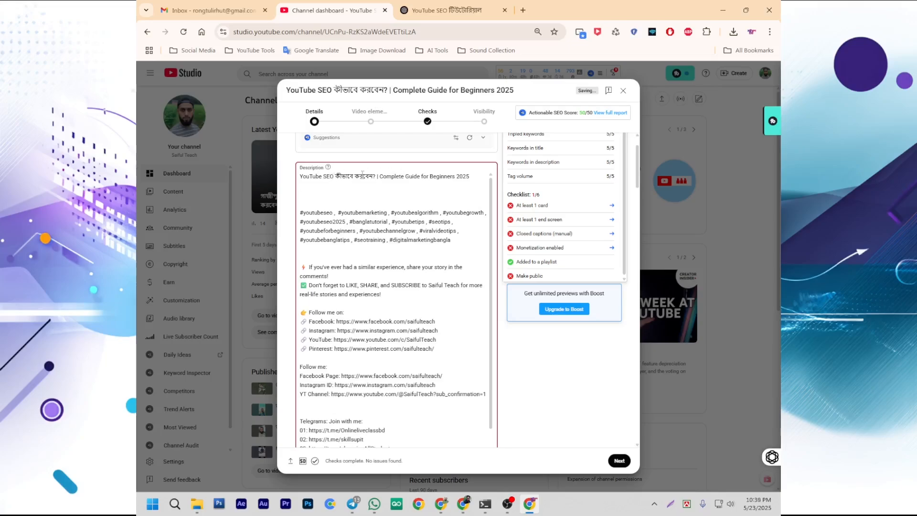
{"action": "key", "text": "ctrl+v"}
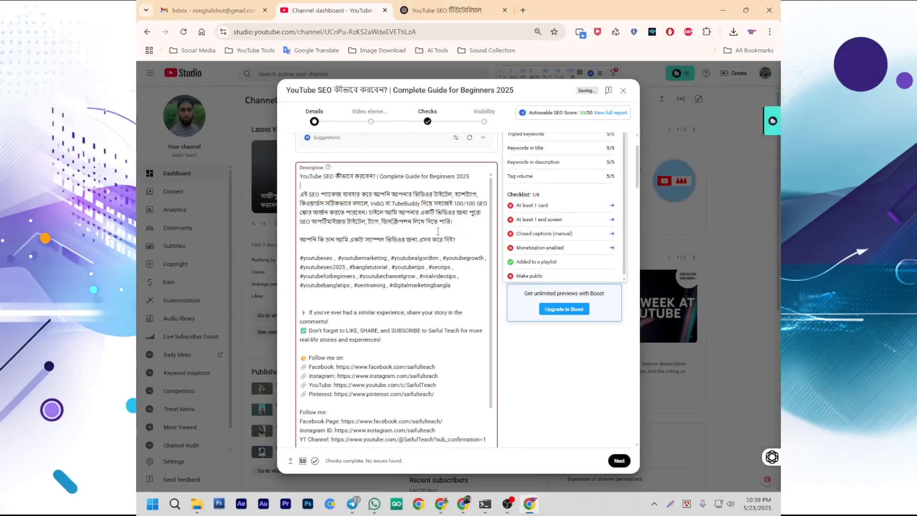
Step: Capture a Lightshot screenshot of the whole video details dialog, including the title, description and vidIQ SEO Report
{"action": "scroll", "coordinate": [581, 268], "scroll_direction": "up", "scroll_amount": 2}
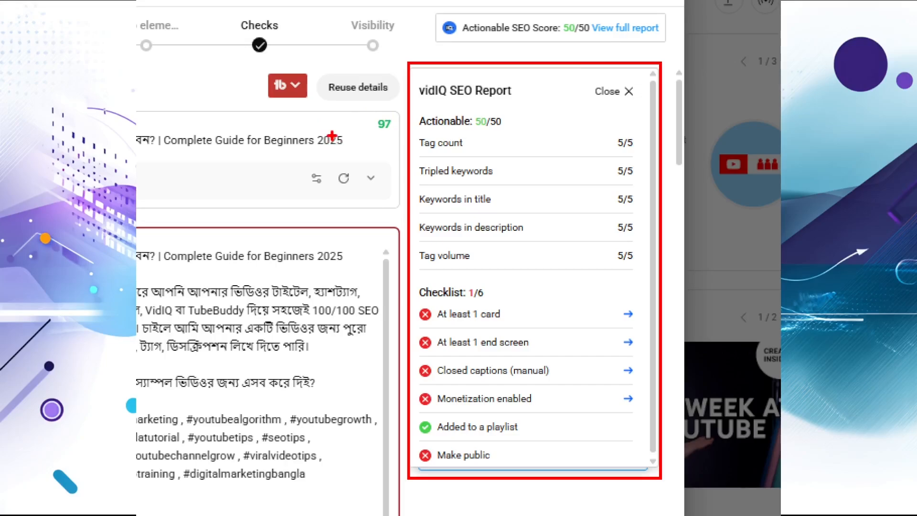
{"action": "key", "text": "ctrl+Escape"}
{"action": "left_click", "coordinate": [504, 129]}
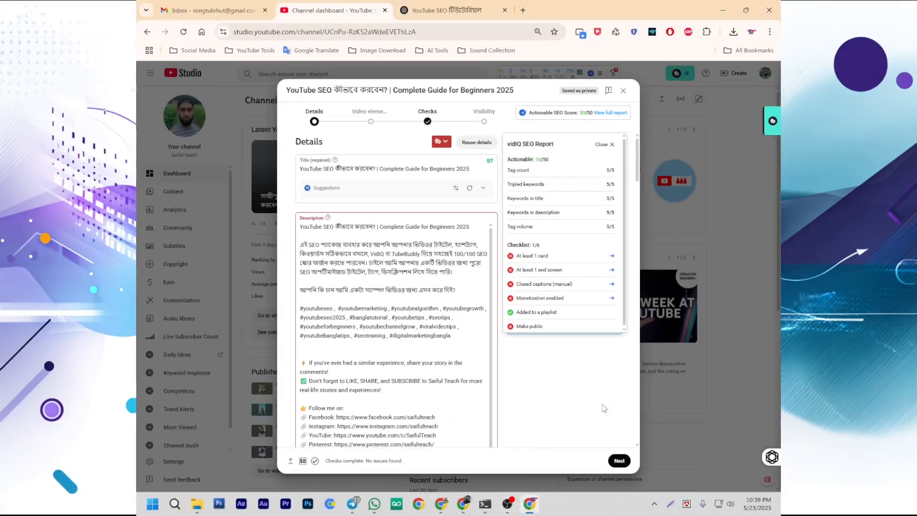
{"action": "key", "text": "Print"}
{"action": "mouse_move", "coordinate": [279, 79]}
{"action": "left_mouse_down"}
{"action": "mouse_move", "coordinate": [353, 192]}
{"action": "mouse_move", "coordinate": [641, 474]}
{"action": "left_mouse_up"}
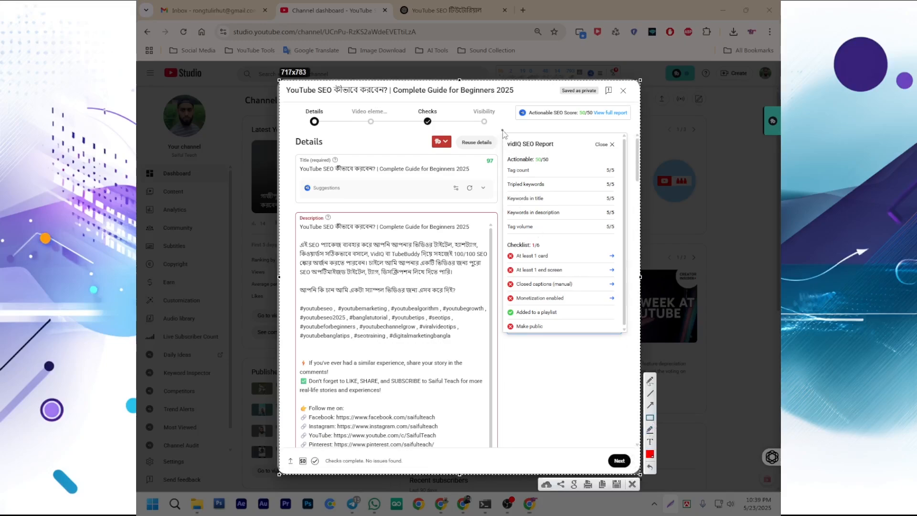
Step: Frame the vidIQ SEO Report, the Actionable SEO Score and the title field with red rectangles, and save the screenshot as Screenshot_2.png in Documents
{"action": "mouse_move", "coordinate": [502, 133]}
{"action": "left_mouse_down"}
{"action": "mouse_move", "coordinate": [575, 270]}
{"action": "mouse_move", "coordinate": [631, 342]}
{"action": "left_mouse_up"}
{"action": "left_click_drag", "start_coordinate": [513, 101], "coordinate": [631, 123]}
{"action": "mouse_move", "coordinate": [294, 151]}
{"action": "left_mouse_down"}
{"action": "mouse_move", "coordinate": [423, 208]}
{"action": "mouse_move", "coordinate": [499, 204]}
{"action": "left_mouse_up"}
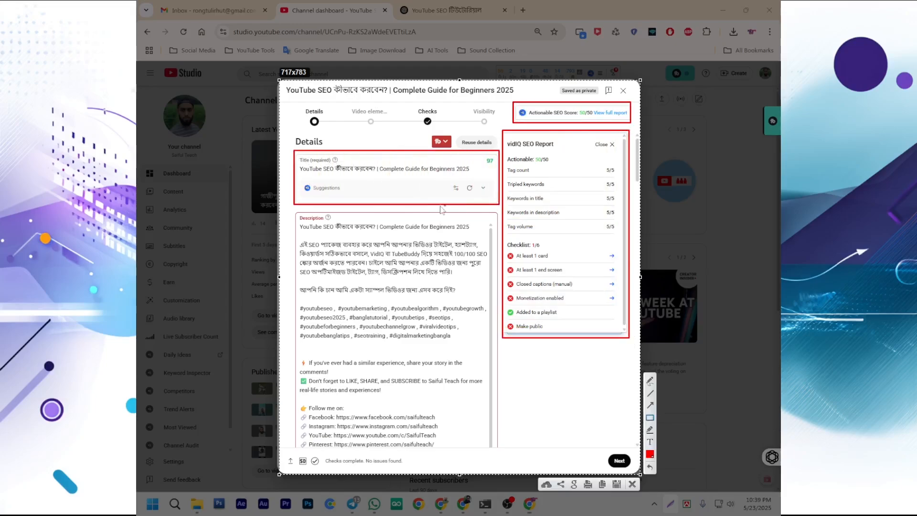
{"action": "left_click", "coordinate": [616, 484]}
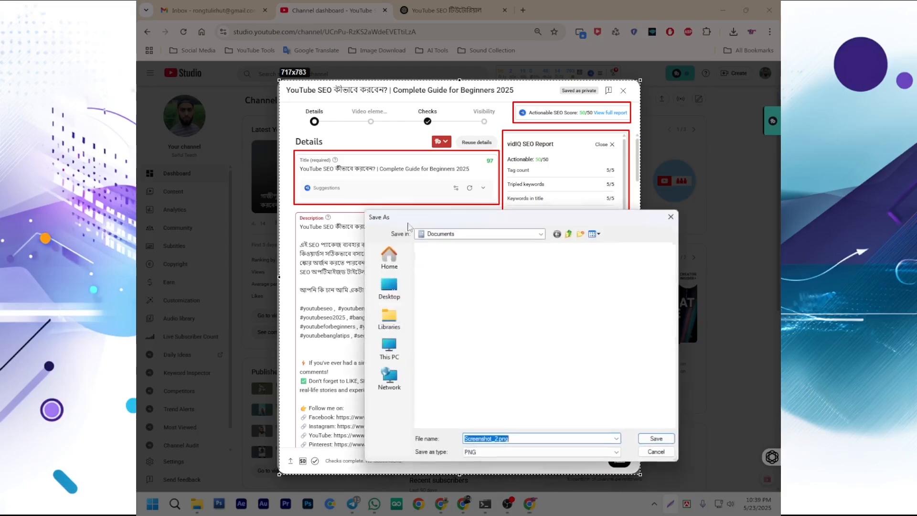
{"action": "left_click", "coordinate": [654, 438]}
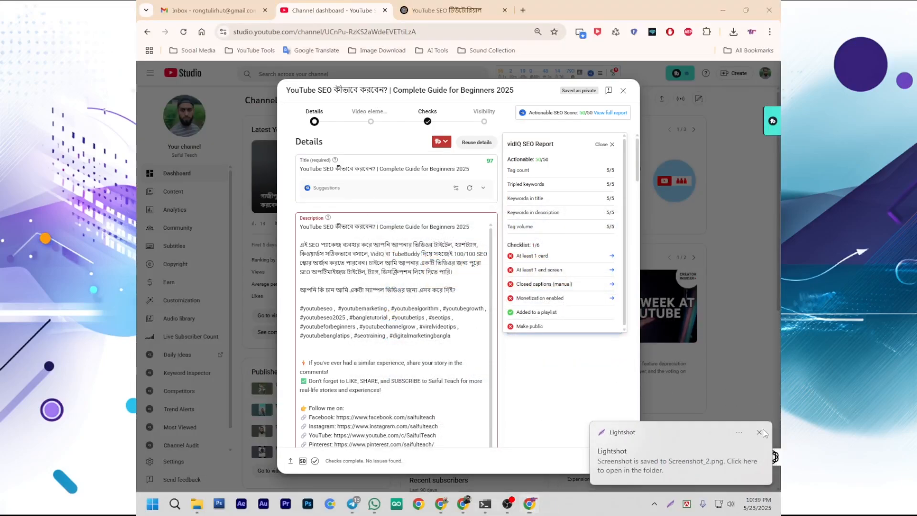
Step: Dismiss the Lightshot notification about the saved screenshot
{"action": "left_click", "coordinate": [761, 433]}
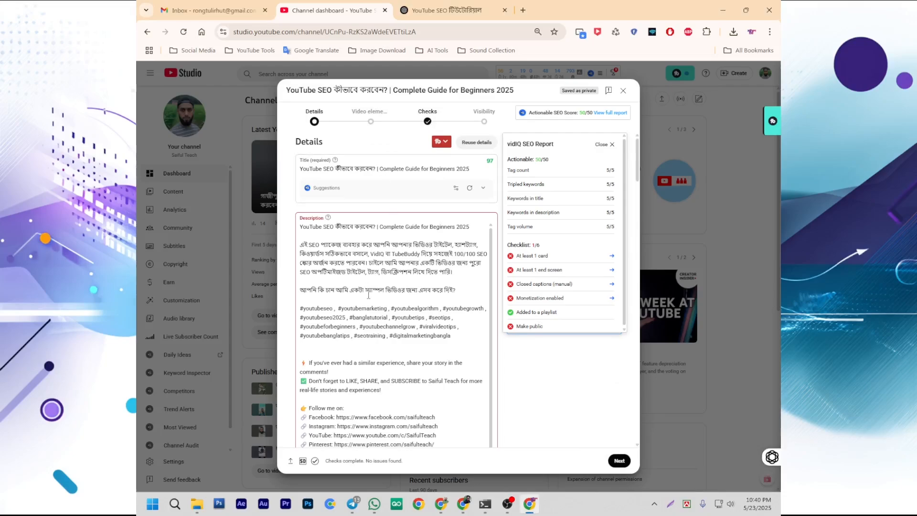
{"action": "scroll", "coordinate": [369, 295], "scroll_direction": "down", "scroll_amount": 10}
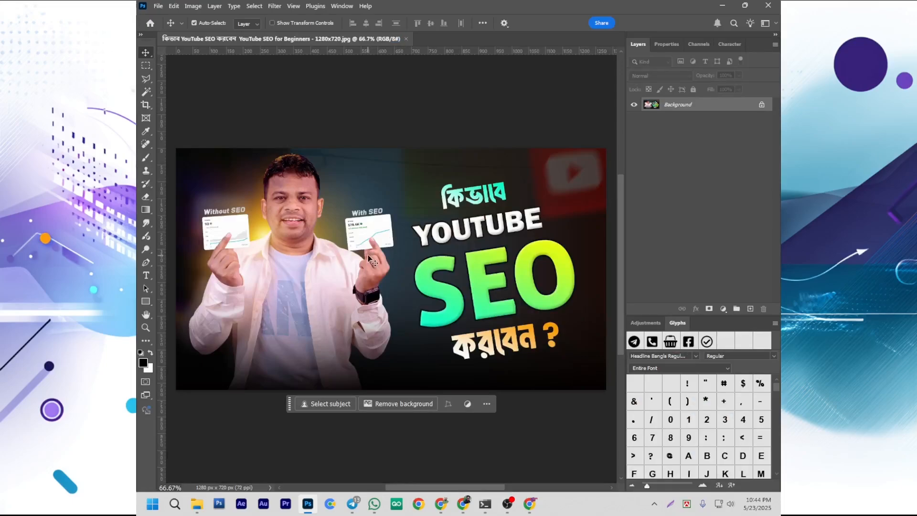
Step: In Photoshop, remove the man from the thumbnail by marquee-selecting his side, applying Content-Aware Fill to the current layer and deselecting
{"action": "left_click", "coordinate": [145, 65]}
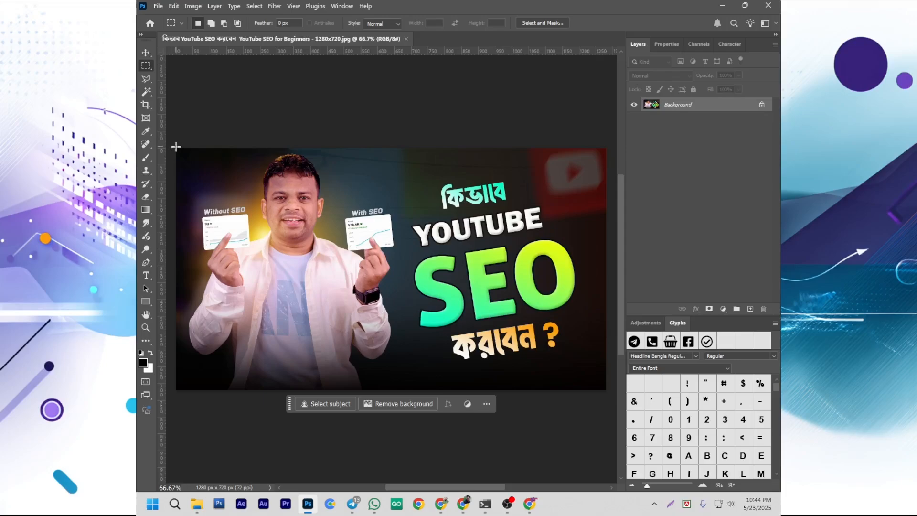
{"action": "left_click_drag", "start_coordinate": [176, 146], "coordinate": [400, 388]}
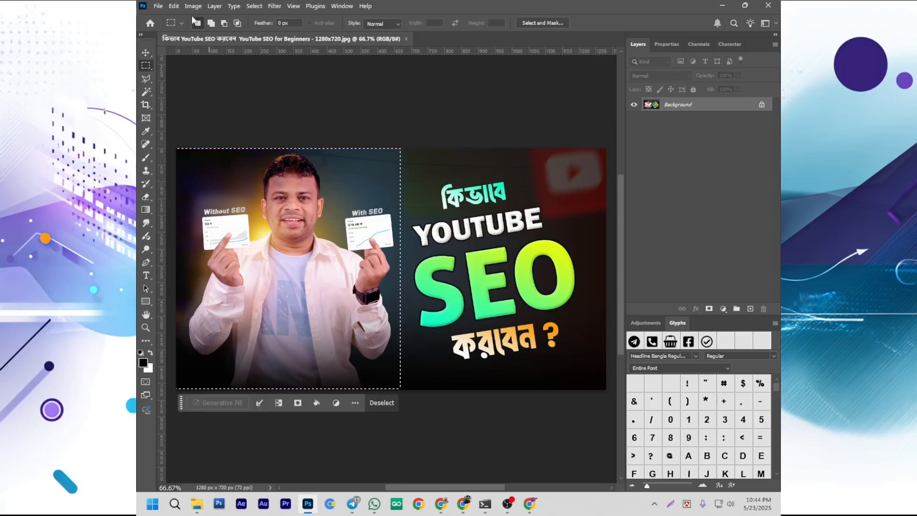
{"action": "left_click", "coordinate": [174, 6]}
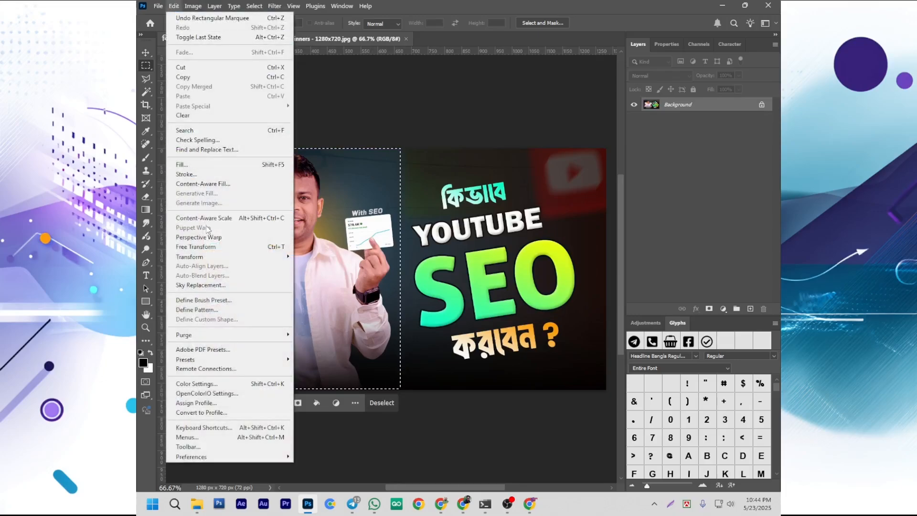
{"action": "left_click", "coordinate": [204, 185]}
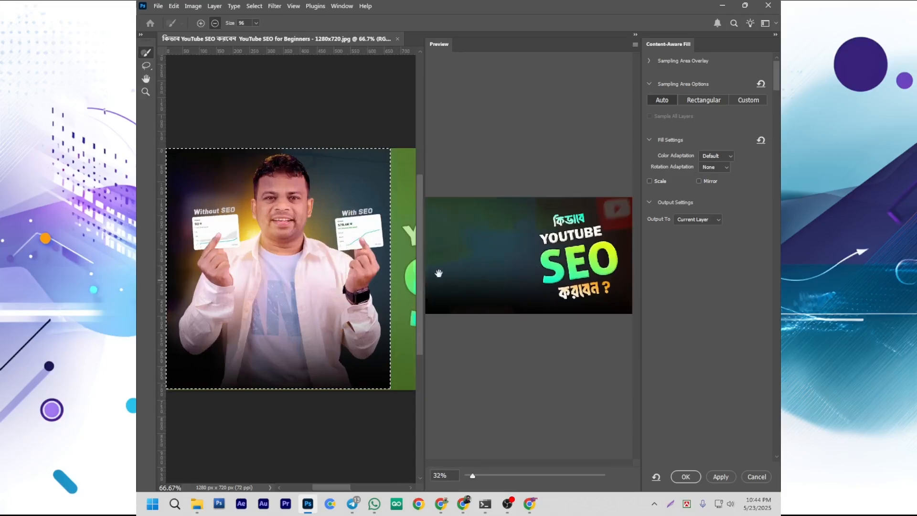
{"action": "left_click", "coordinate": [721, 476]}
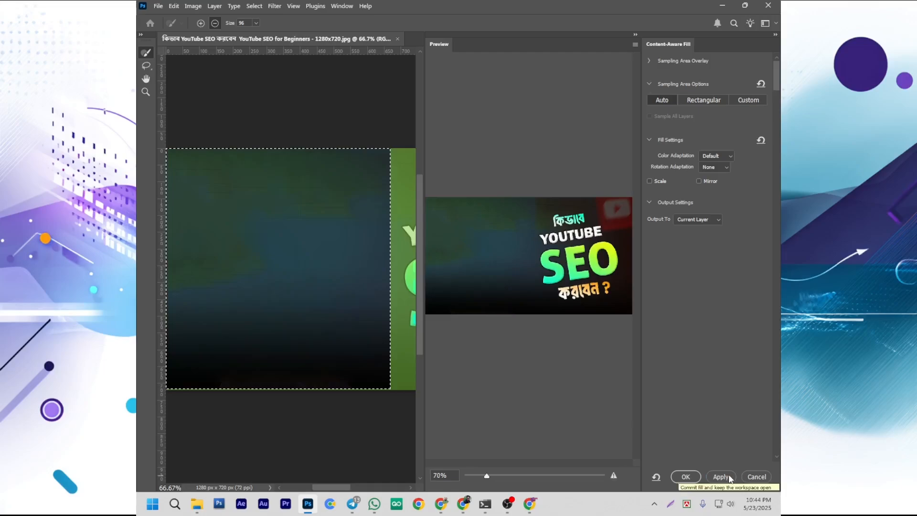
{"action": "left_click", "coordinate": [686, 476]}
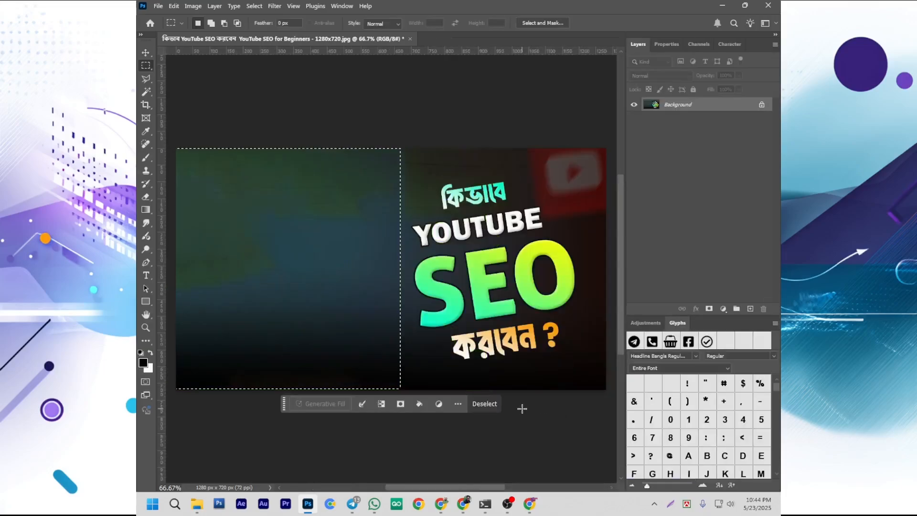
{"action": "key", "text": "ctrl+d"}
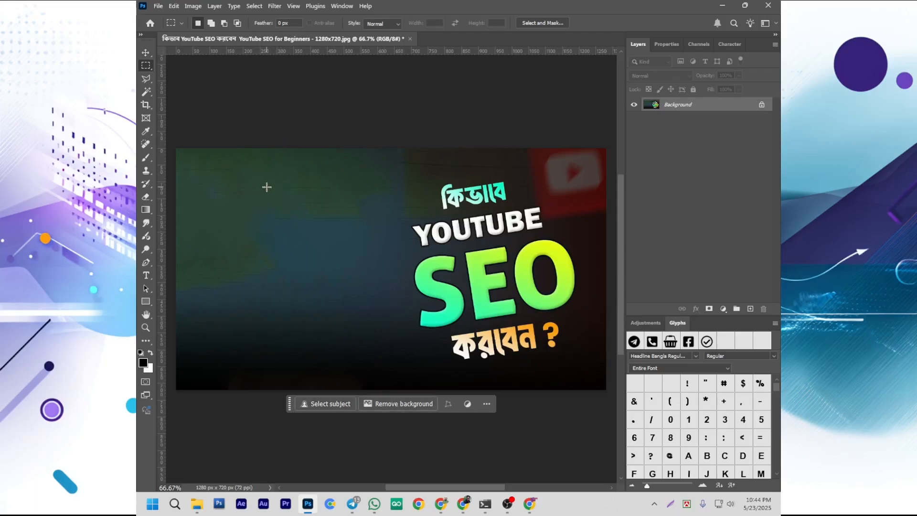
Step: Open the recent Freelancer PSD with the cut-out portrait in the blue suit and move its layer into the thumbnail document
{"action": "left_click", "coordinate": [164, 7]}
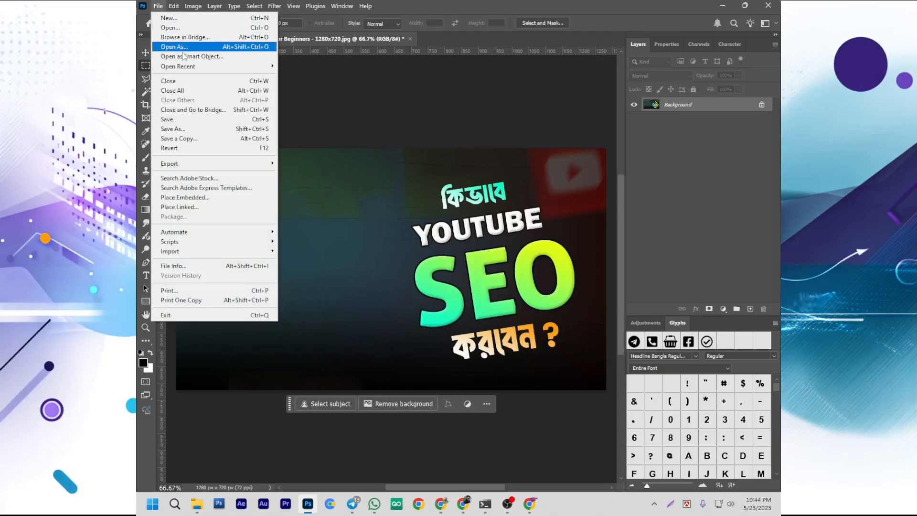
{"action": "mouse_move", "coordinate": [187, 66]}
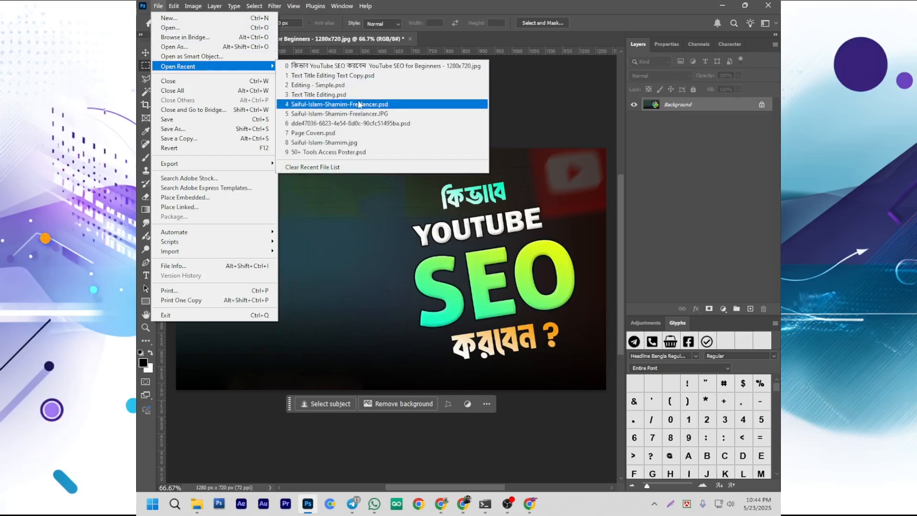
{"action": "left_click", "coordinate": [336, 104]}
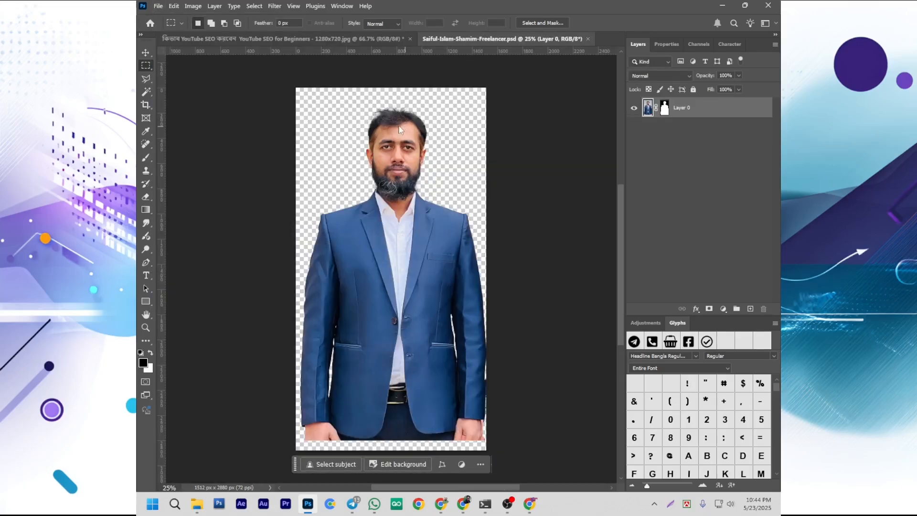
{"action": "key", "text": "v"}
{"action": "left_click_drag", "start_coordinate": [373, 221], "coordinate": [314, 248]}
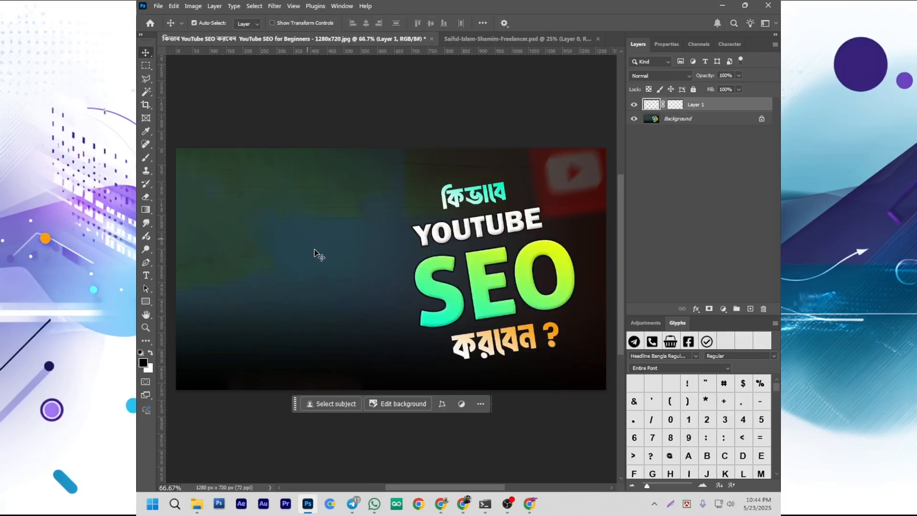
Step: Scale the portrait layer proportionally to about 48% and position it in the empty area beside the SEO title text
{"action": "key", "text": "ctrl+t"}
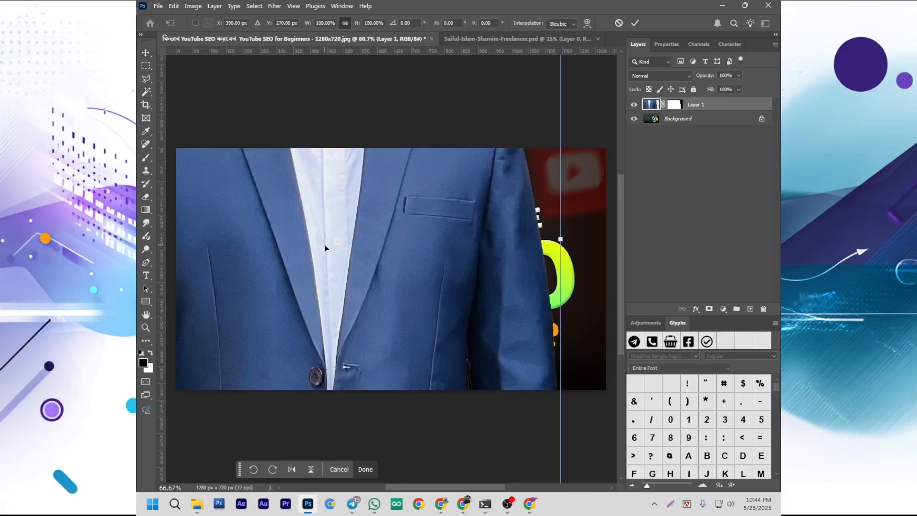
{"action": "key", "text": "ctrl+minus"}
{"action": "key", "text": "ctrl+minus"}
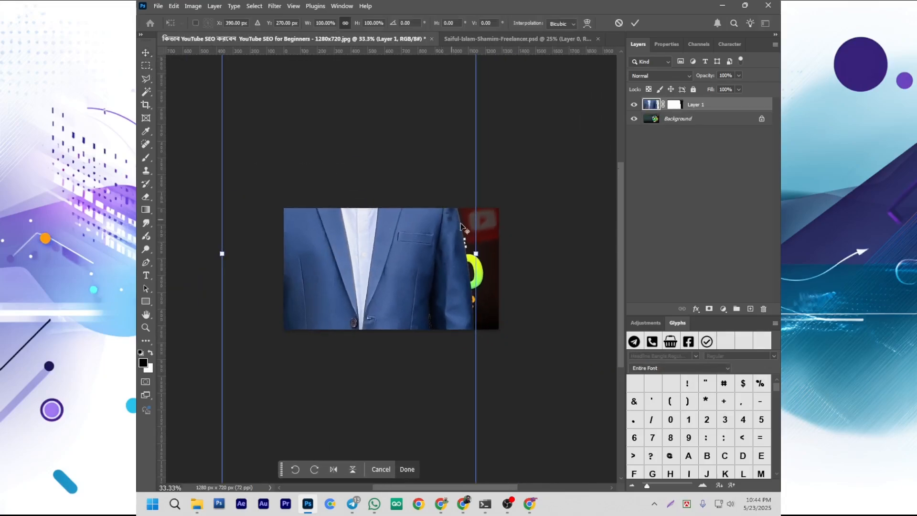
{"action": "left_click_drag", "start_coordinate": [476, 253], "coordinate": [354, 307]}
{"action": "left_click_drag", "start_coordinate": [382, 250], "coordinate": [369, 306]}
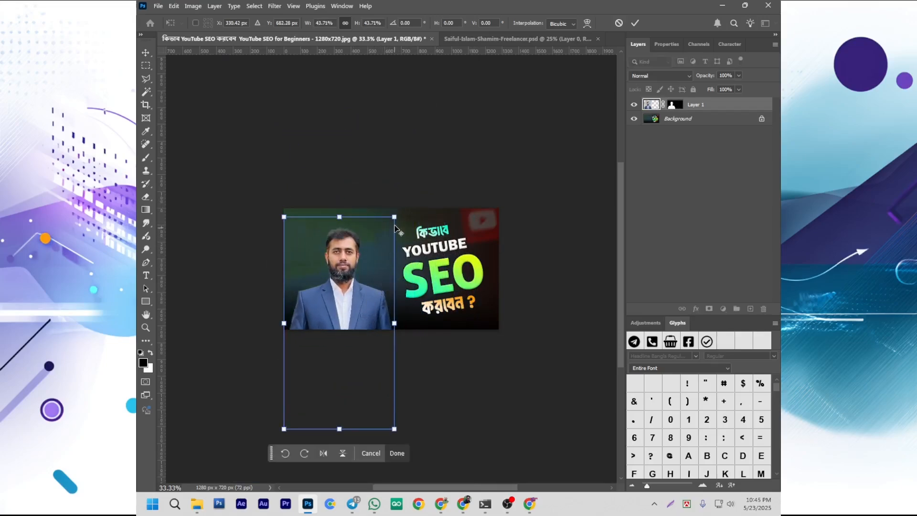
{"action": "left_click_drag", "start_coordinate": [394, 217], "coordinate": [399, 206]}
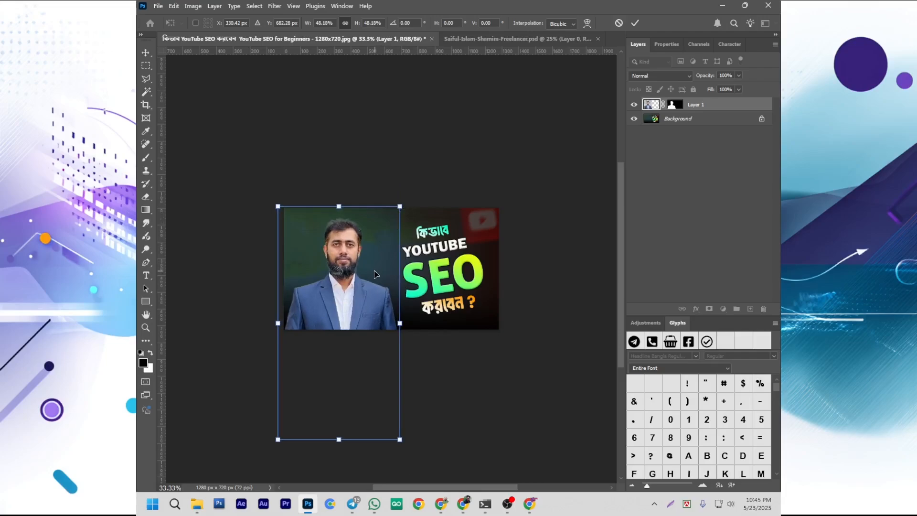
{"action": "left_click", "coordinate": [146, 53]}
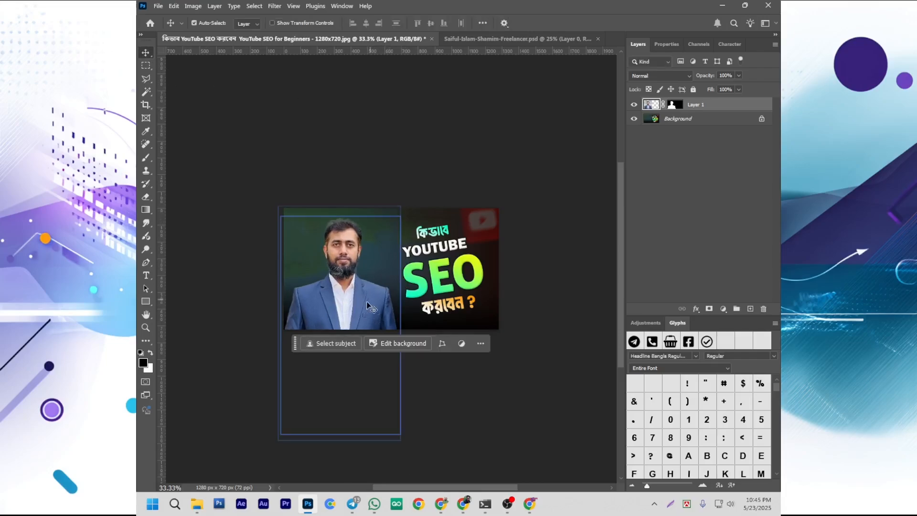
{"action": "left_click", "coordinate": [367, 163], "text": "ctrl"}
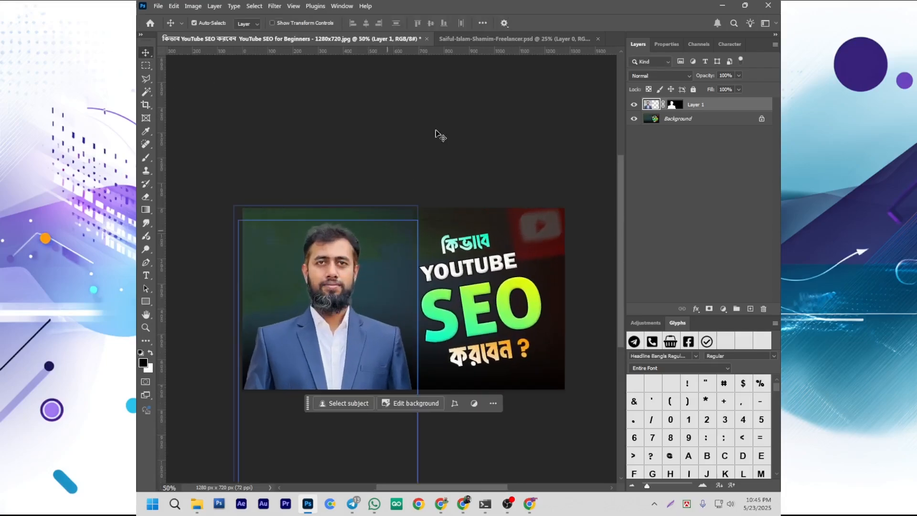
{"action": "right_click", "coordinate": [695, 104]}
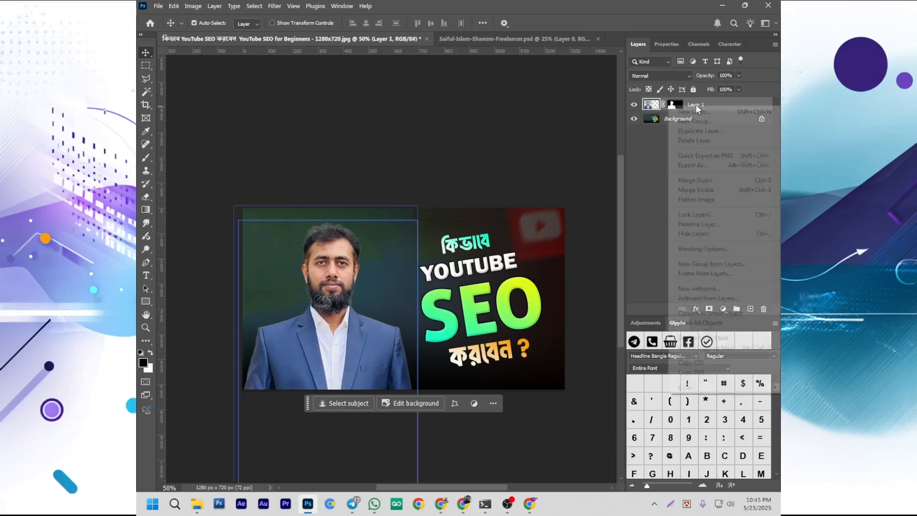
{"action": "left_click", "coordinate": [648, 303]}
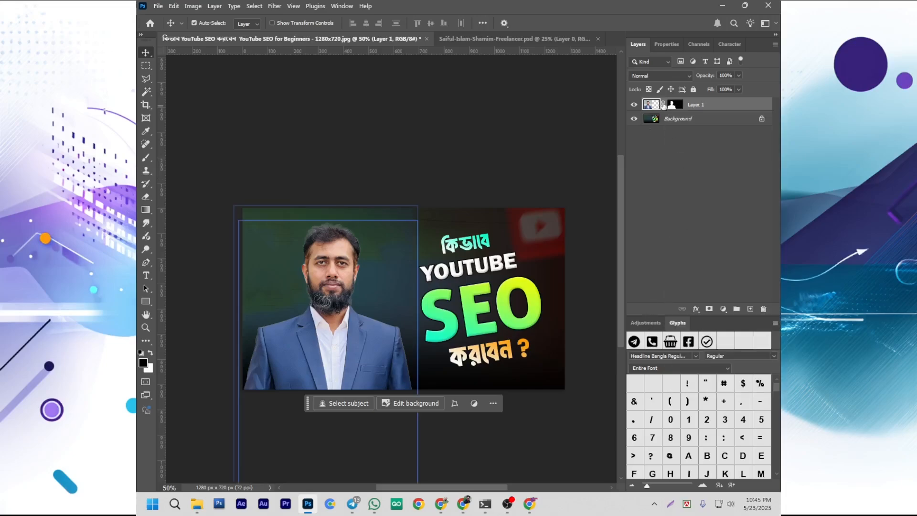
{"action": "right_click", "coordinate": [680, 109]}
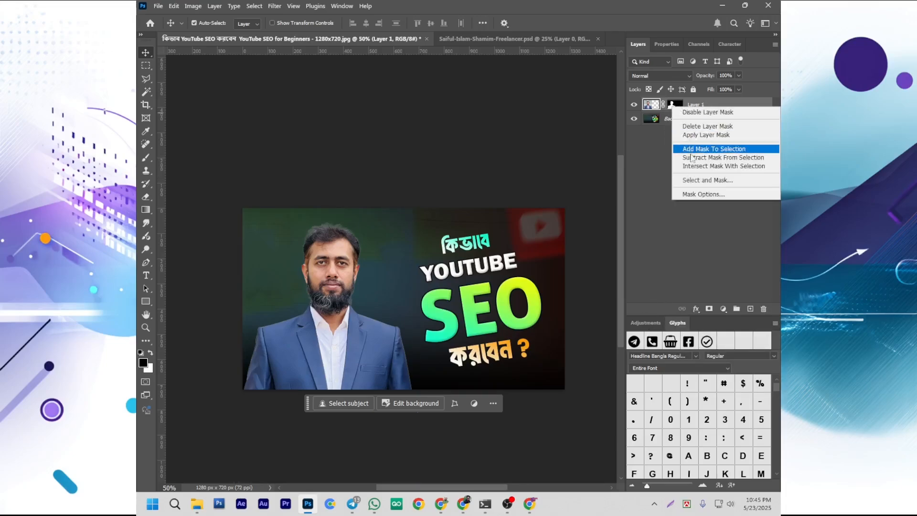
{"action": "key", "text": "Escape"}
{"action": "right_click", "coordinate": [711, 106]}
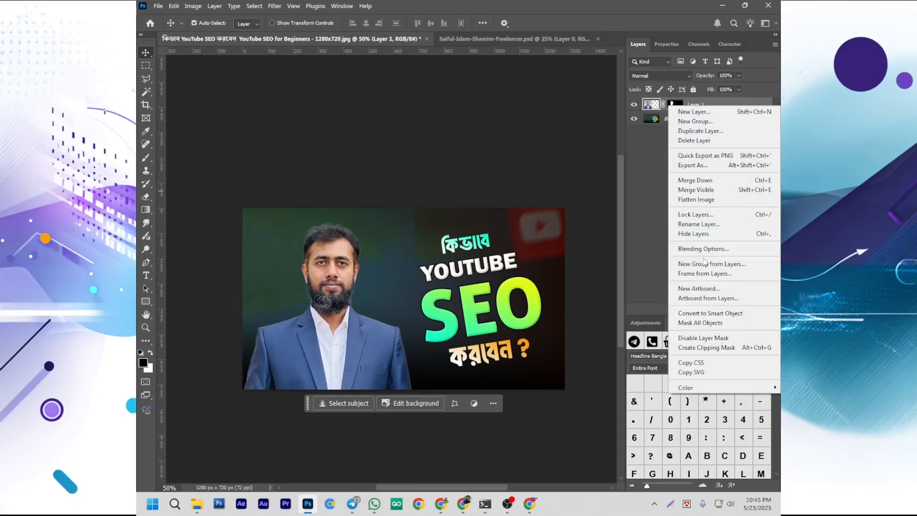
{"action": "left_click", "coordinate": [708, 298]}
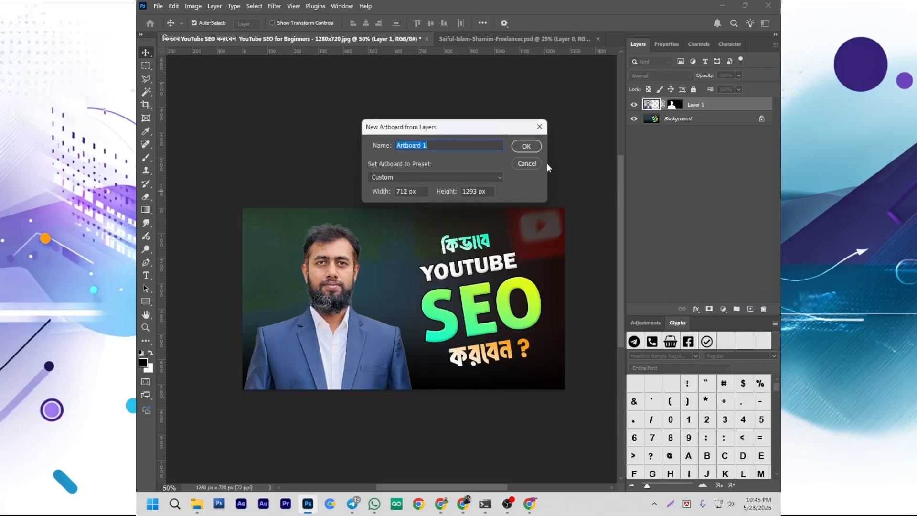
{"action": "left_click", "coordinate": [531, 163]}
{"action": "left_click", "coordinate": [711, 168]}
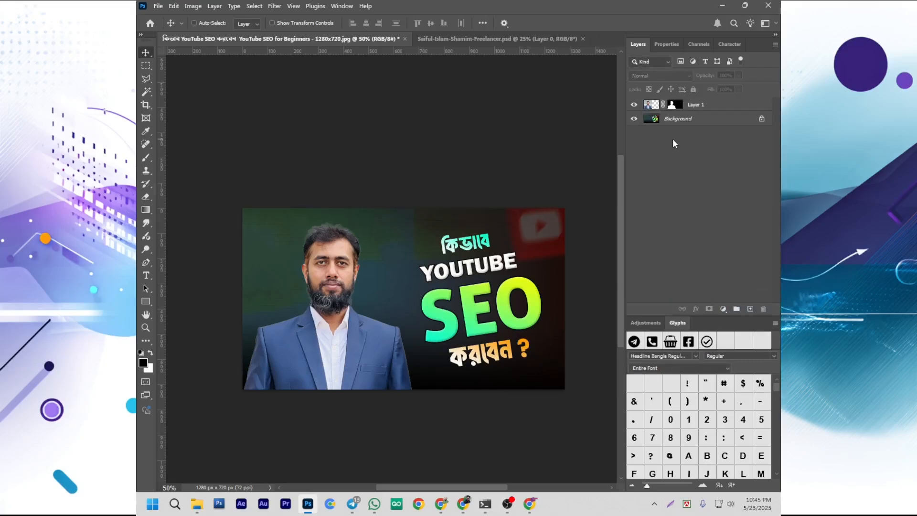
Step: Convert the masked portrait layer, Layer 1, to a smart object
{"action": "left_click", "coordinate": [693, 105]}
{"action": "right_click", "coordinate": [695, 107]}
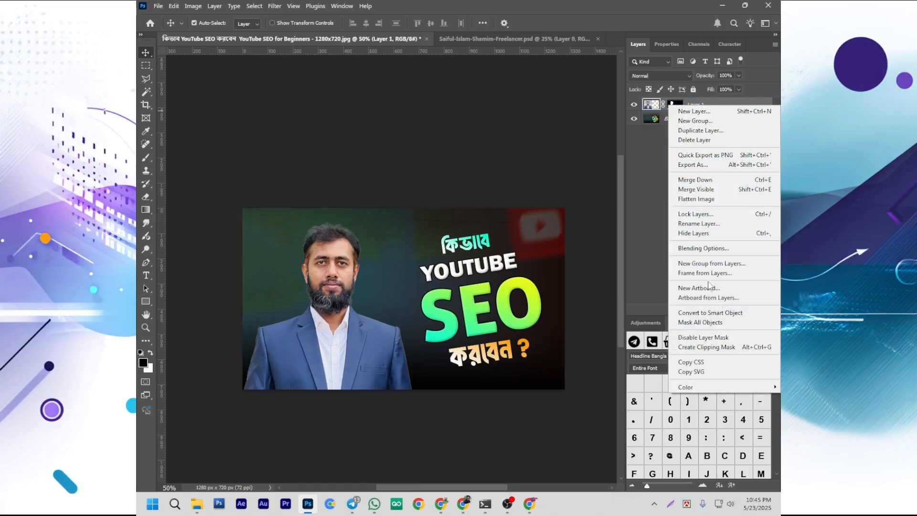
{"action": "left_click", "coordinate": [703, 313]}
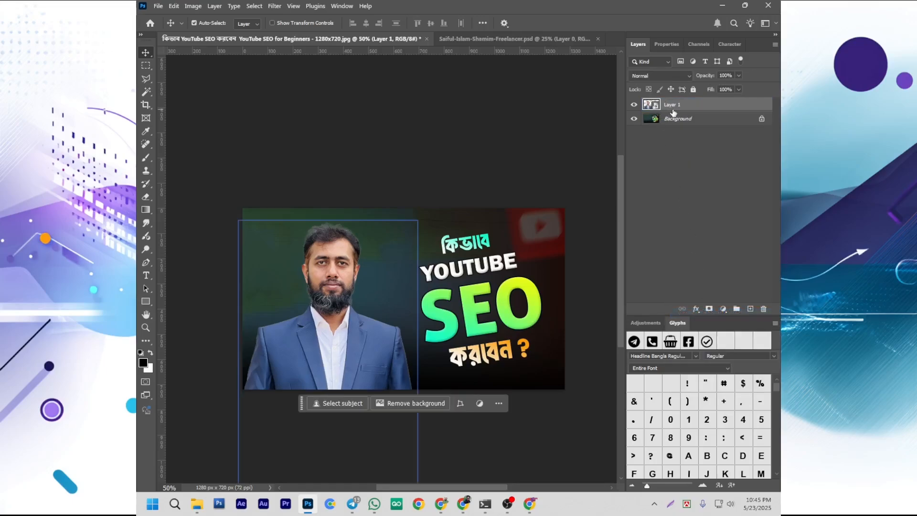
Step: Open the layer style blending options for the portrait layer and enable Inner Glow
{"action": "left_click", "coordinate": [695, 309]}
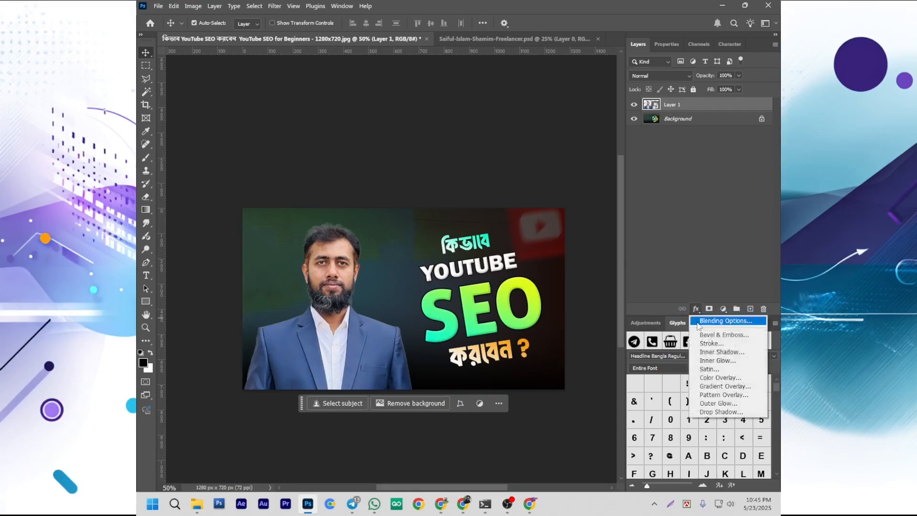
{"action": "left_click", "coordinate": [724, 320]}
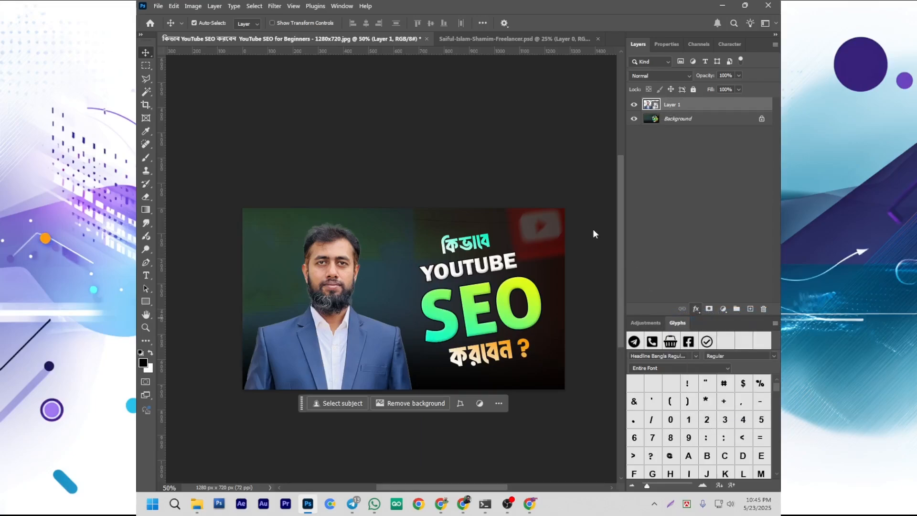
{"action": "mouse_move", "coordinate": [514, 234]}
{"action": "left_mouse_down"}
{"action": "mouse_move", "coordinate": [557, 206]}
{"action": "mouse_move", "coordinate": [602, 154]}
{"action": "left_mouse_up"}
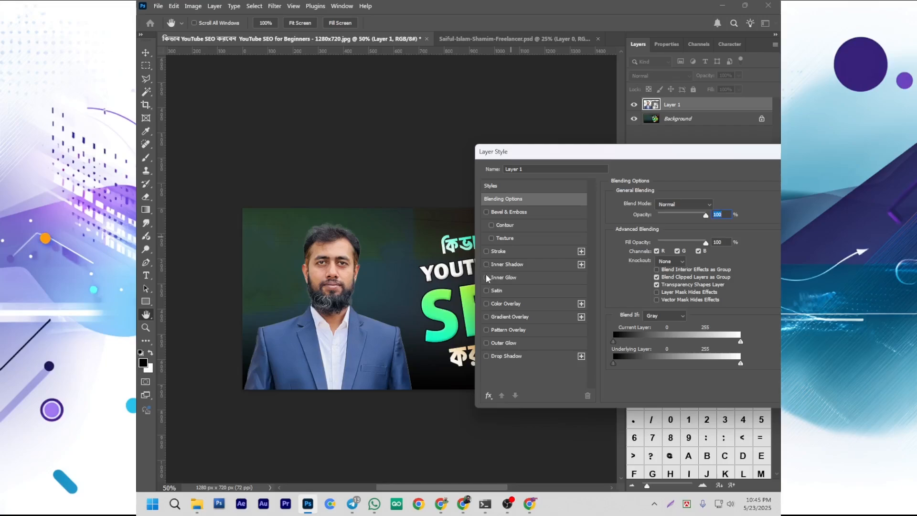
{"action": "left_click", "coordinate": [486, 277]}
{"action": "left_click", "coordinate": [499, 277]}
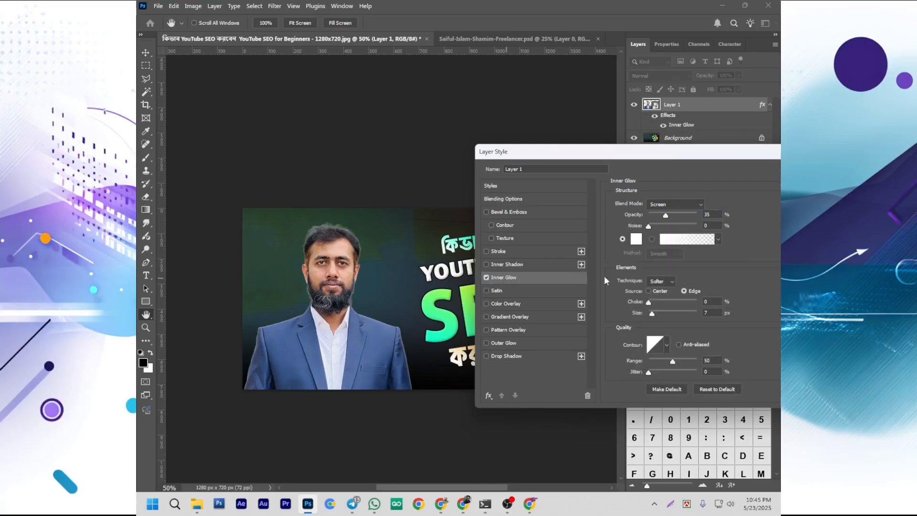
Step: Change the starting colour stop of the Inner Glow gradient to pure yellow (ffff00), keeping the fade to transparent
{"action": "left_click", "coordinate": [688, 243]}
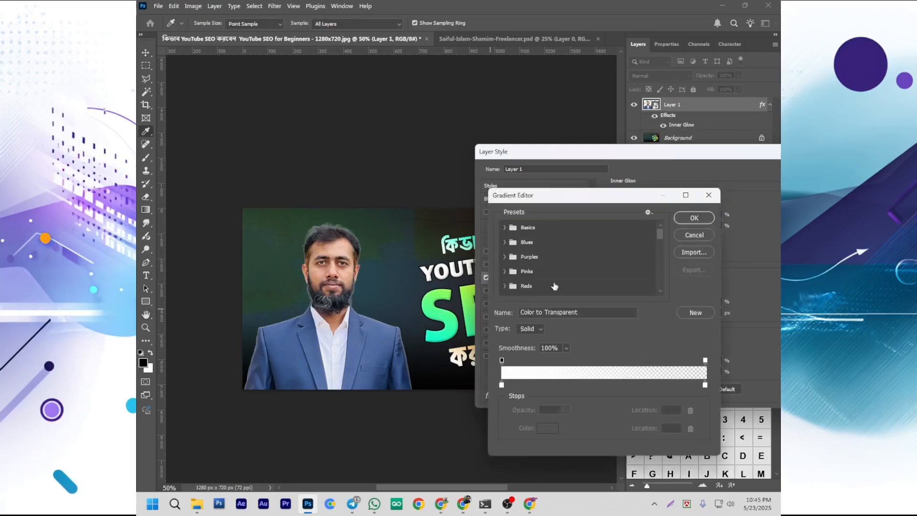
{"action": "left_click", "coordinate": [501, 384]}
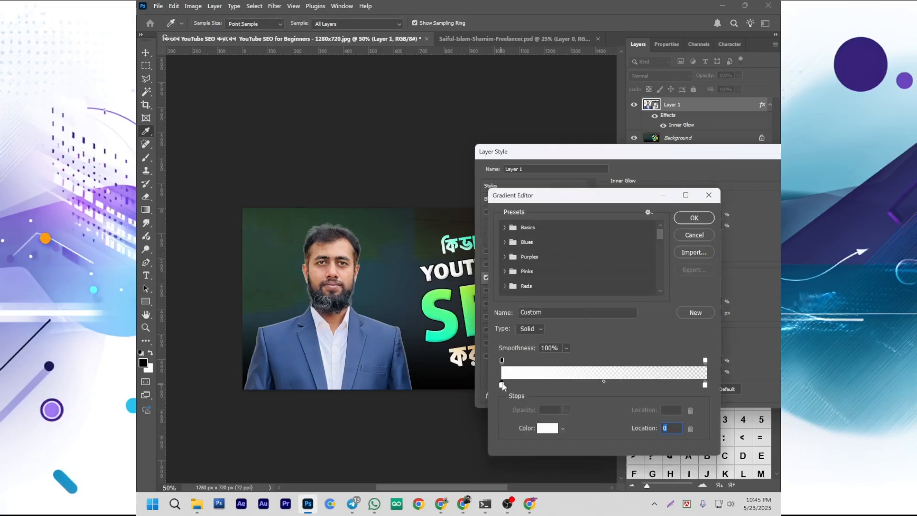
{"action": "double_click", "coordinate": [501, 385]}
{"action": "left_click_drag", "start_coordinate": [655, 294], "coordinate": [645, 262]}
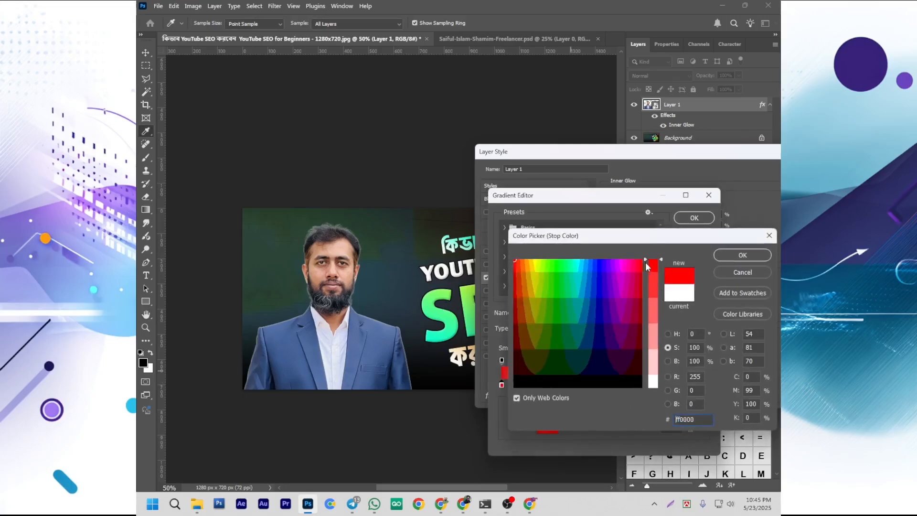
{"action": "left_click_drag", "start_coordinate": [548, 265], "coordinate": [535, 261]}
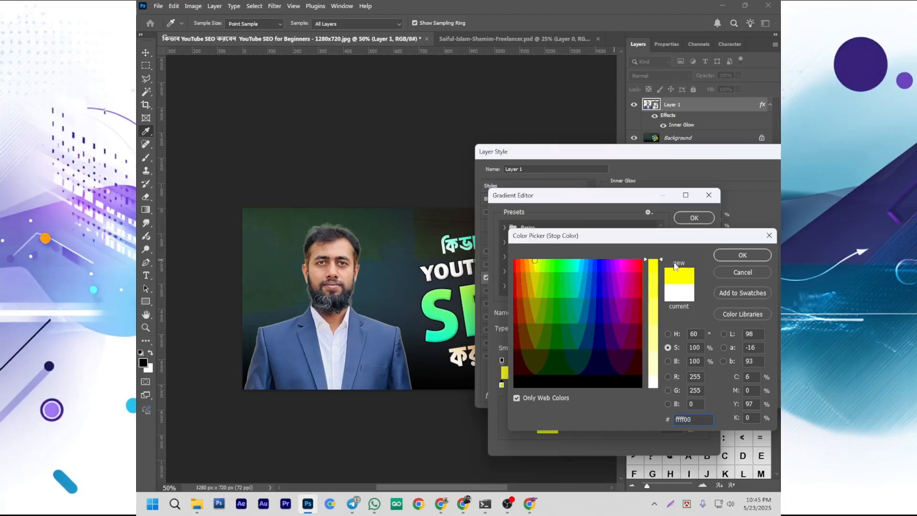
{"action": "left_click", "coordinate": [735, 255]}
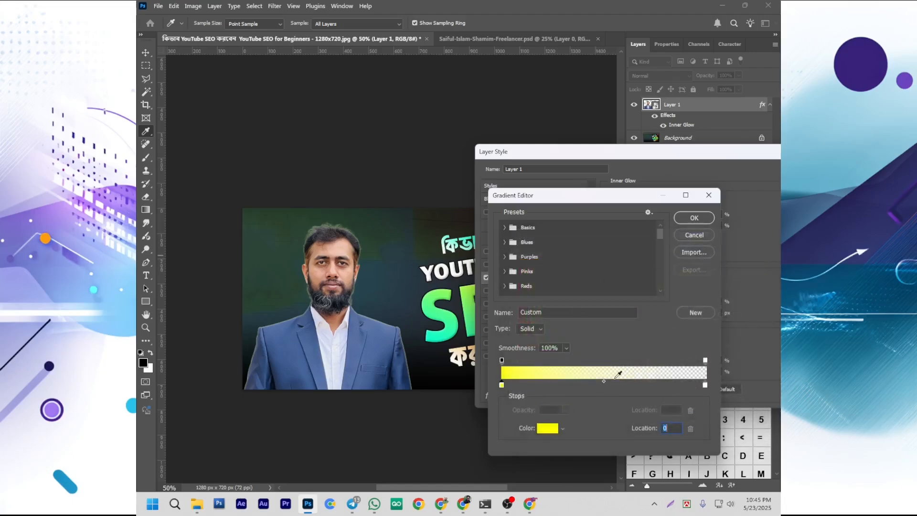
{"action": "left_click", "coordinate": [693, 218]}
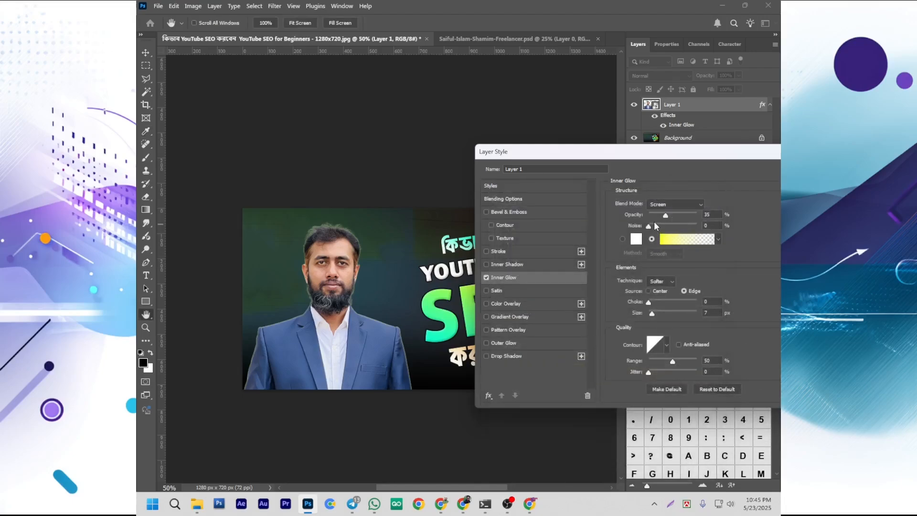
Step: Set the Inner Glow size to 35 px with 0% choke, adjust its opacity, and apply the layer style to the portrait
{"action": "mouse_move", "coordinate": [650, 303]}
{"action": "left_mouse_down"}
{"action": "mouse_move", "coordinate": [665, 316]}
{"action": "mouse_move", "coordinate": [658, 314]}
{"action": "left_mouse_up"}
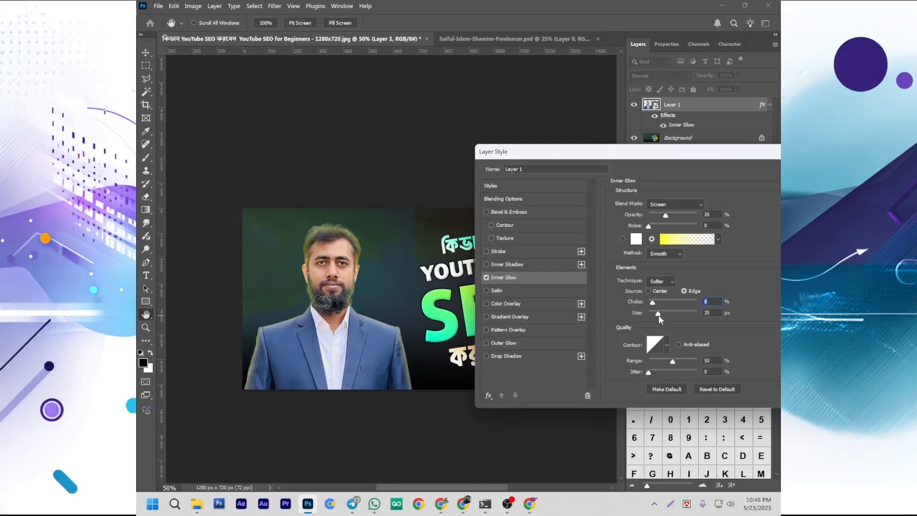
{"action": "left_click", "coordinate": [660, 205]}
{"action": "left_click", "coordinate": [659, 205]}
{"action": "left_click", "coordinate": [666, 282]}
{"action": "left_click_drag", "start_coordinate": [655, 300], "coordinate": [628, 305]}
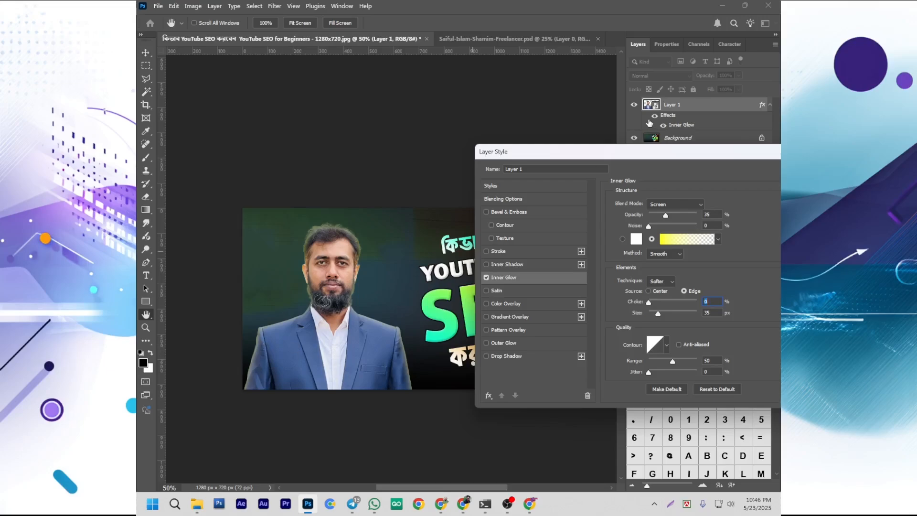
{"action": "left_click", "coordinate": [666, 204]}
{"action": "left_click", "coordinate": [667, 204]}
{"action": "mouse_move", "coordinate": [666, 217]}
{"action": "left_mouse_down"}
{"action": "mouse_move", "coordinate": [690, 214]}
{"action": "mouse_move", "coordinate": [651, 225]}
{"action": "left_mouse_up"}
{"action": "left_click_drag", "start_coordinate": [712, 153], "coordinate": [633, 223]}
{"action": "left_click", "coordinate": [717, 241]}
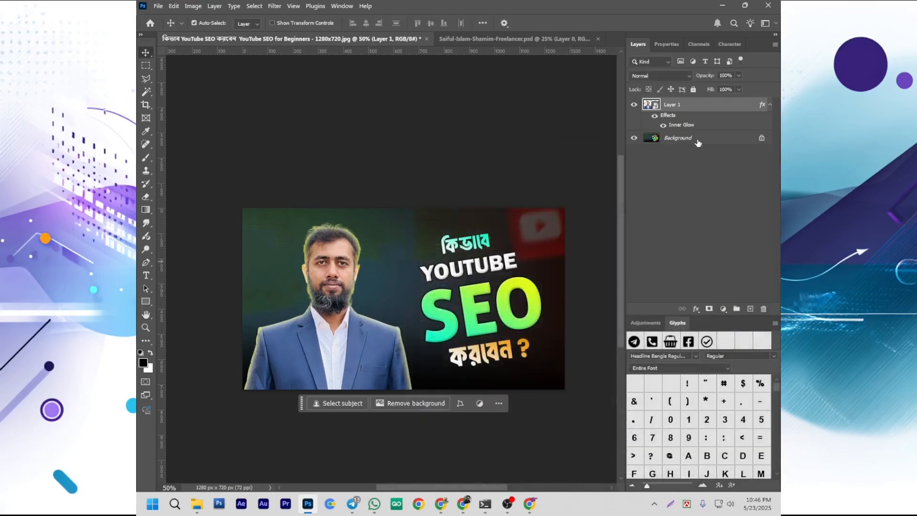
Step: Add a new empty layer directly above Background and activate the Brush tool
{"action": "left_click", "coordinate": [682, 142]}
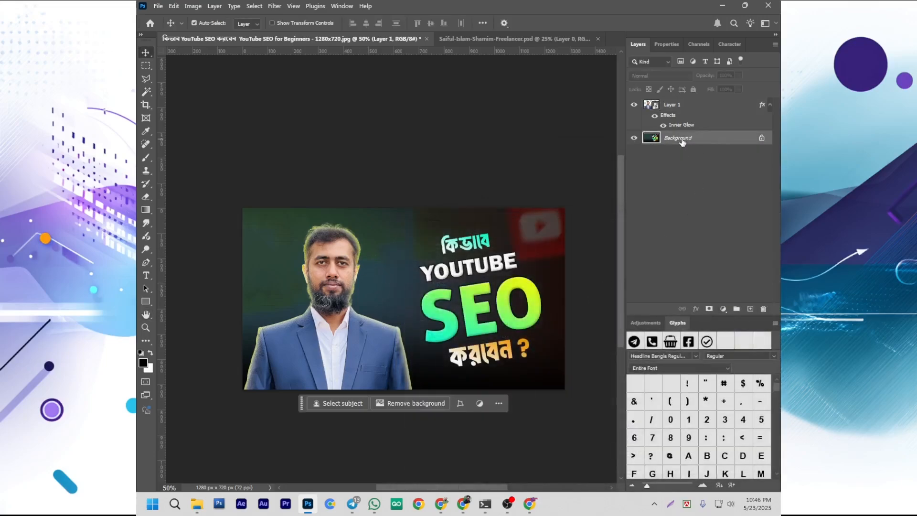
{"action": "left_click", "coordinate": [754, 309]}
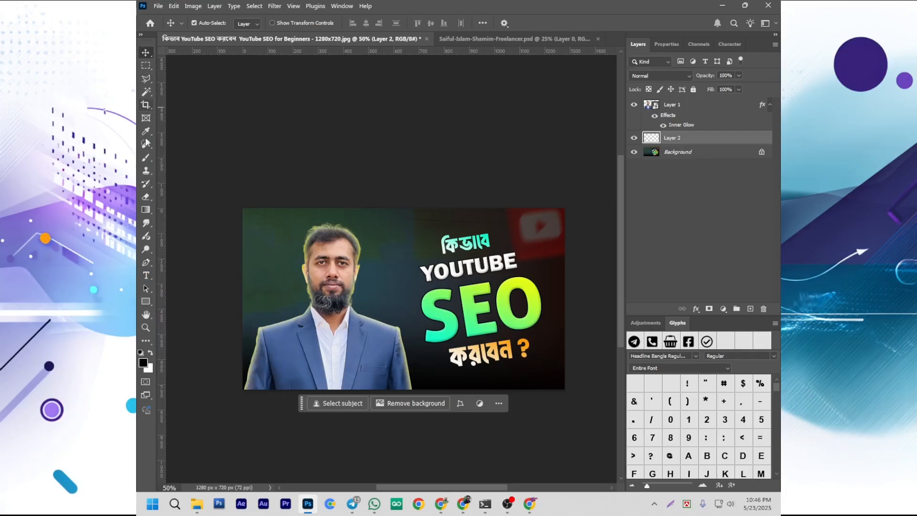
{"action": "left_click", "coordinate": [147, 158]}
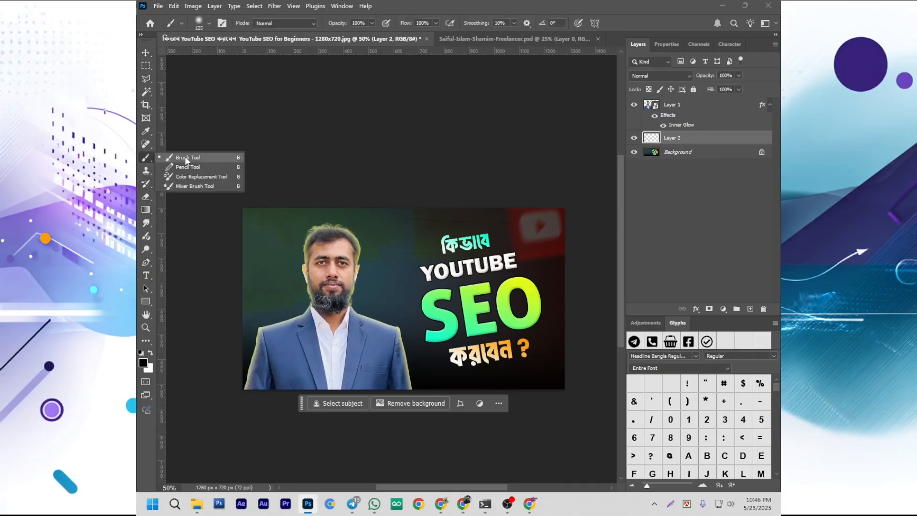
{"action": "left_click", "coordinate": [184, 156]}
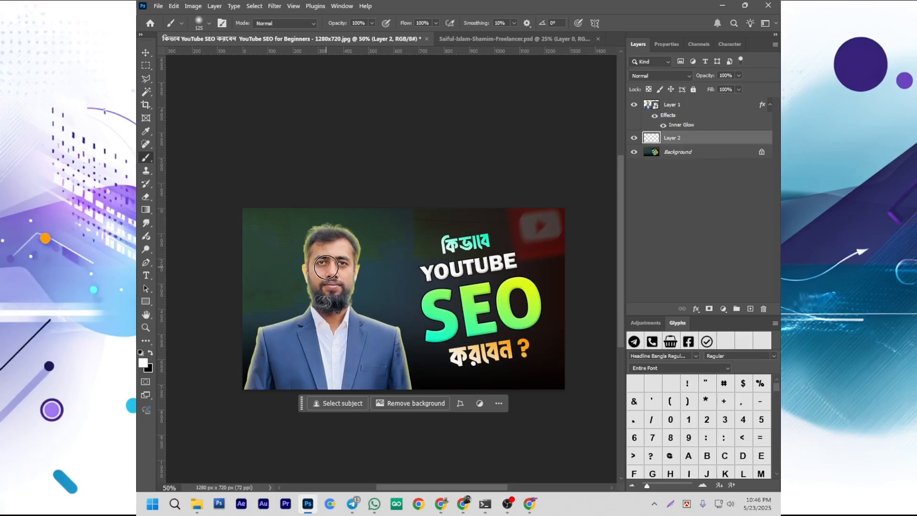
Step: Enlarge the soft brush to 250 px and paint a white glow behind the portrait around the head, neck and shoulders
{"action": "key", "text": "bracketright"}
{"action": "key", "text": "bracketright"}
{"action": "key", "text": "bracketright"}
{"action": "key", "text": "bracketright"}
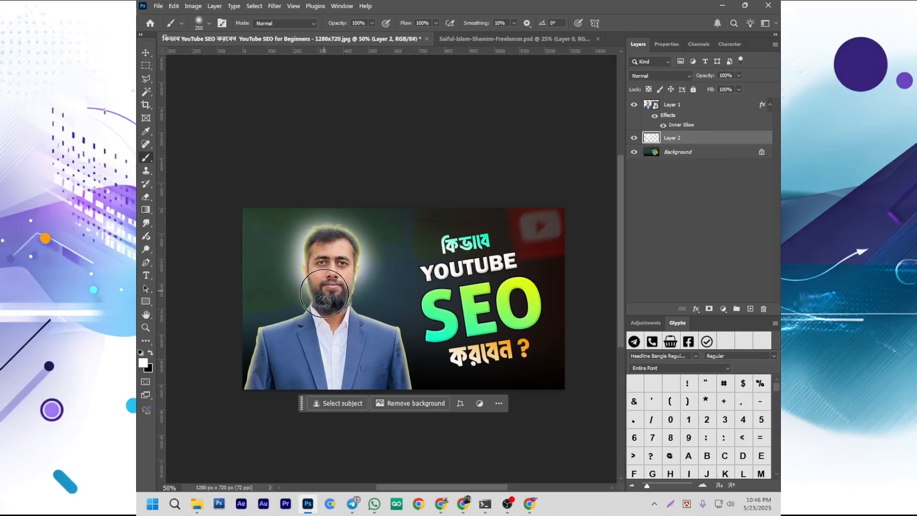
{"action": "mouse_move", "coordinate": [313, 314]}
{"action": "left_mouse_down"}
{"action": "mouse_move", "coordinate": [287, 327]}
{"action": "mouse_move", "coordinate": [262, 368]}
{"action": "mouse_move", "coordinate": [285, 387]}
{"action": "mouse_move", "coordinate": [388, 374]}
{"action": "mouse_move", "coordinate": [367, 336]}
{"action": "left_mouse_up"}
{"action": "left_click_drag", "start_coordinate": [355, 310], "coordinate": [362, 306]}
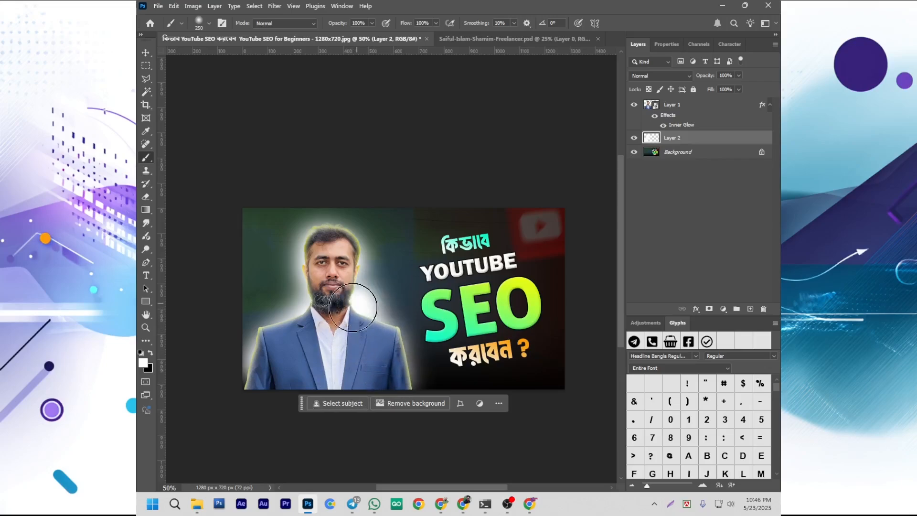
{"action": "mouse_move", "coordinate": [272, 351]}
{"action": "left_mouse_down"}
{"action": "mouse_move", "coordinate": [256, 385]}
{"action": "mouse_move", "coordinate": [247, 378]}
{"action": "left_mouse_up"}
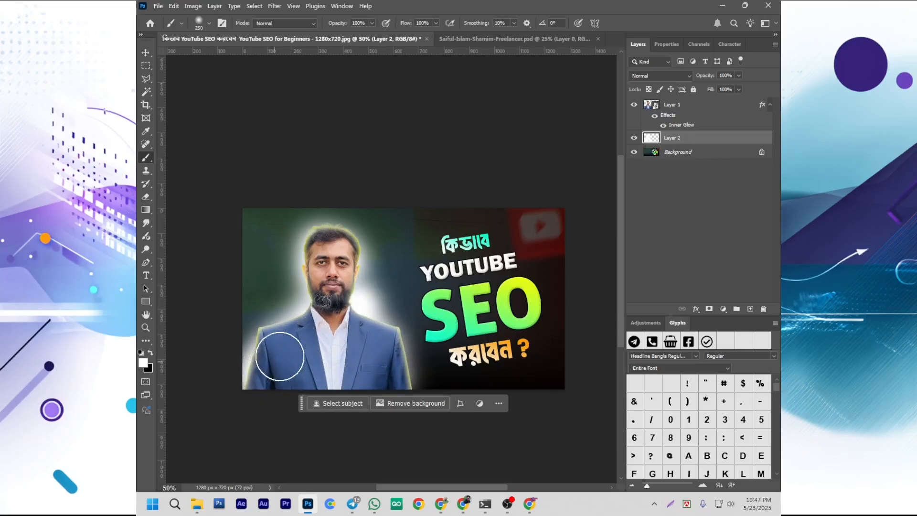
Step: Set Layer 2's blend mode to Screen and reduce its opacity to about 19%
{"action": "left_click", "coordinate": [666, 76]}
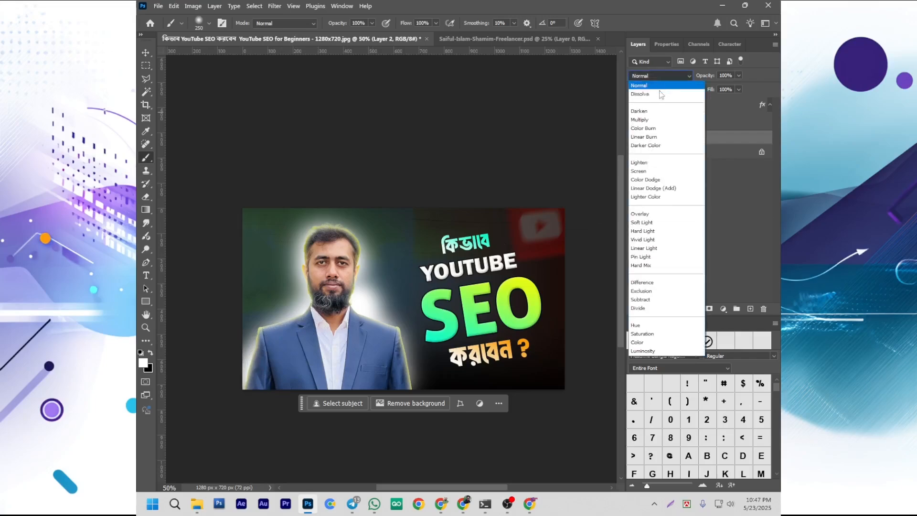
{"action": "left_click", "coordinate": [641, 172]}
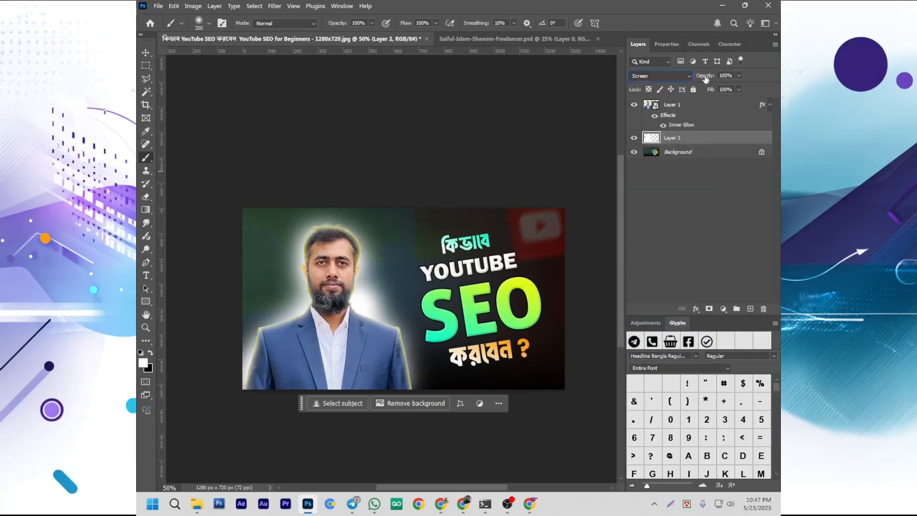
{"action": "mouse_move", "coordinate": [705, 77]}
{"action": "left_mouse_down"}
{"action": "mouse_move", "coordinate": [682, 82]}
{"action": "mouse_move", "coordinate": [713, 77]}
{"action": "left_mouse_up"}
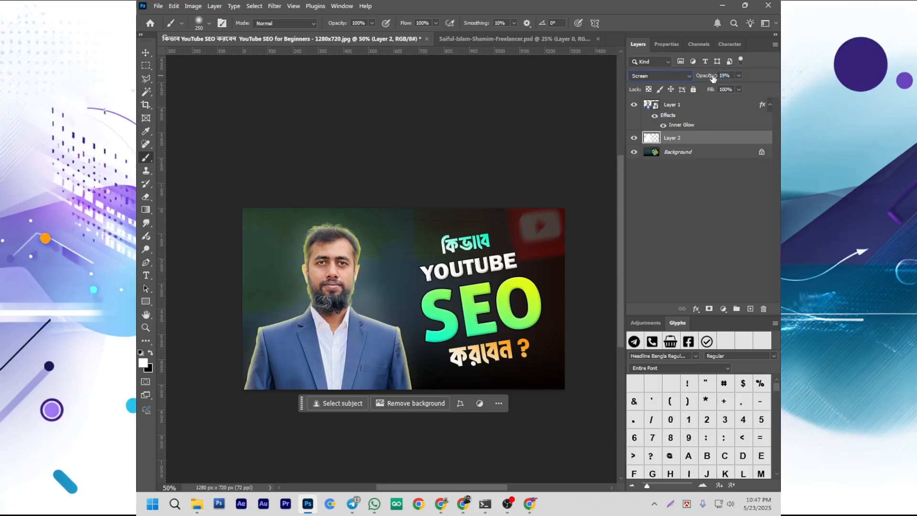
{"action": "left_click", "coordinate": [714, 218]}
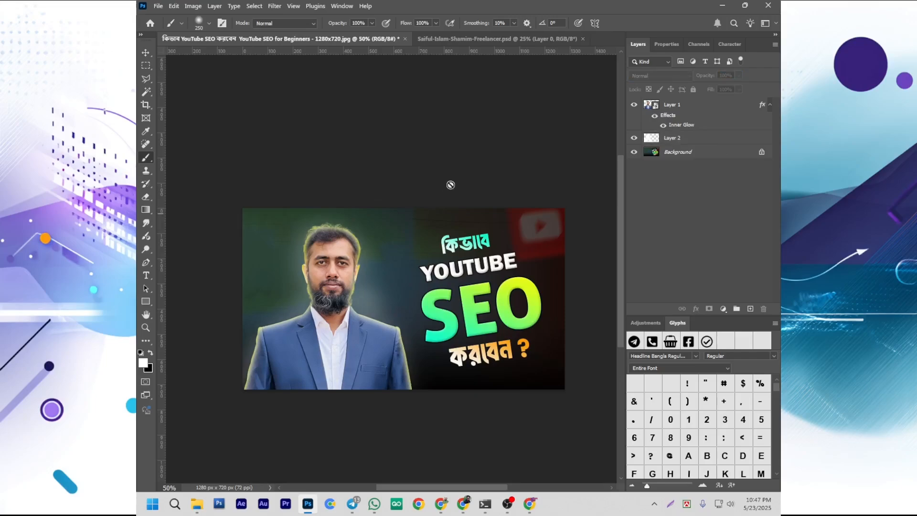
Step: Apply a Levels adjustment to the portrait, Layer 1, with black input 18 and midtone 0.87
{"action": "left_click", "coordinate": [672, 106]}
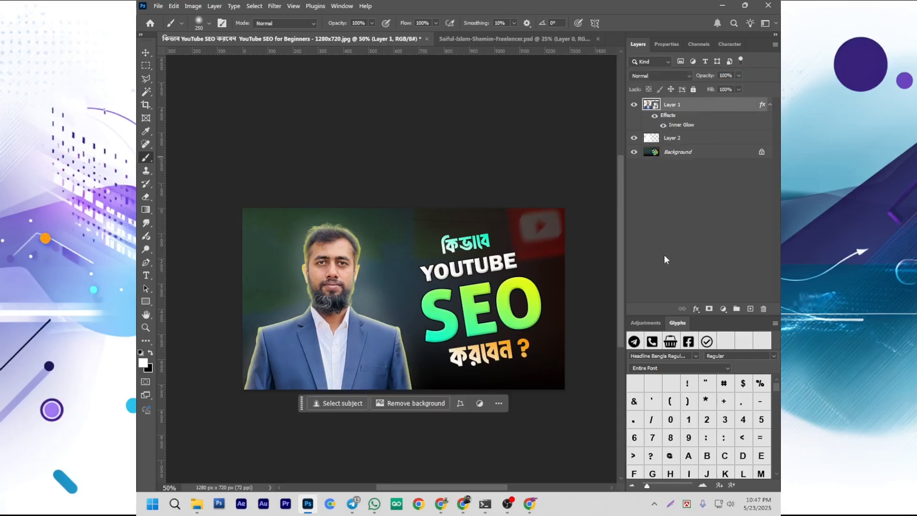
{"action": "key", "text": "ctrl+l"}
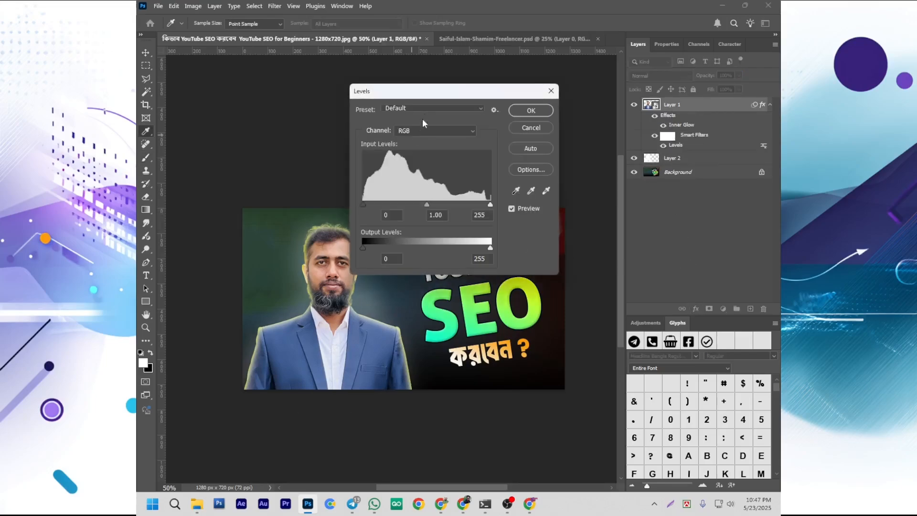
{"action": "left_click_drag", "start_coordinate": [432, 92], "coordinate": [536, 106]}
{"action": "mouse_move", "coordinate": [533, 219]}
{"action": "left_mouse_down"}
{"action": "mouse_move", "coordinate": [522, 219]}
{"action": "mouse_move", "coordinate": [536, 221]}
{"action": "left_mouse_up"}
{"action": "left_click_drag", "start_coordinate": [467, 218], "coordinate": [477, 220]}
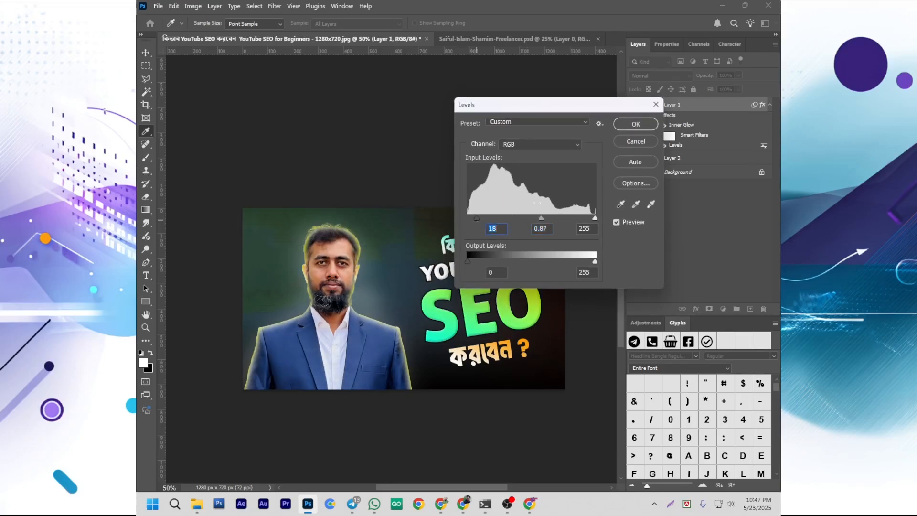
{"action": "left_click", "coordinate": [640, 128]}
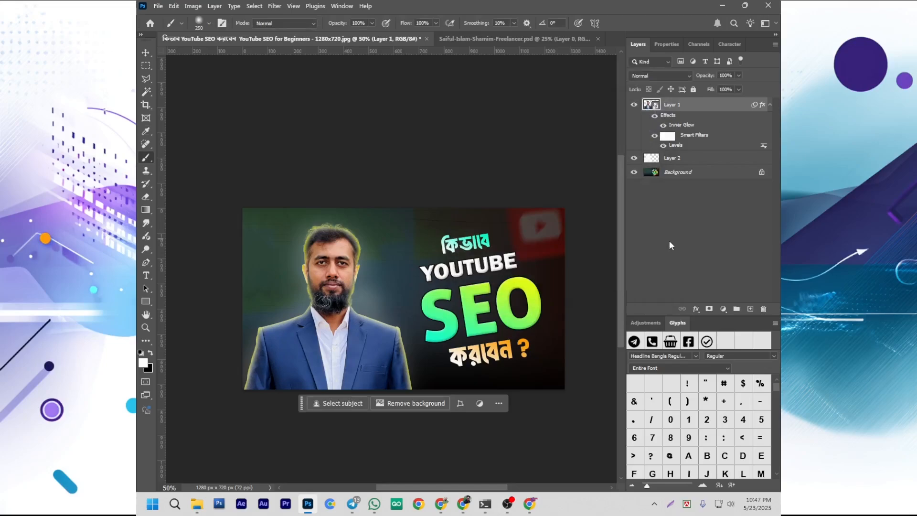
Step: Merge all visible layers of the thumbnail into a single Background layer
{"action": "key", "text": "ctrl+minus"}
{"action": "key", "text": "ctrl+minus"}
{"action": "left_click", "coordinate": [543, 257], "text": "ctrl"}
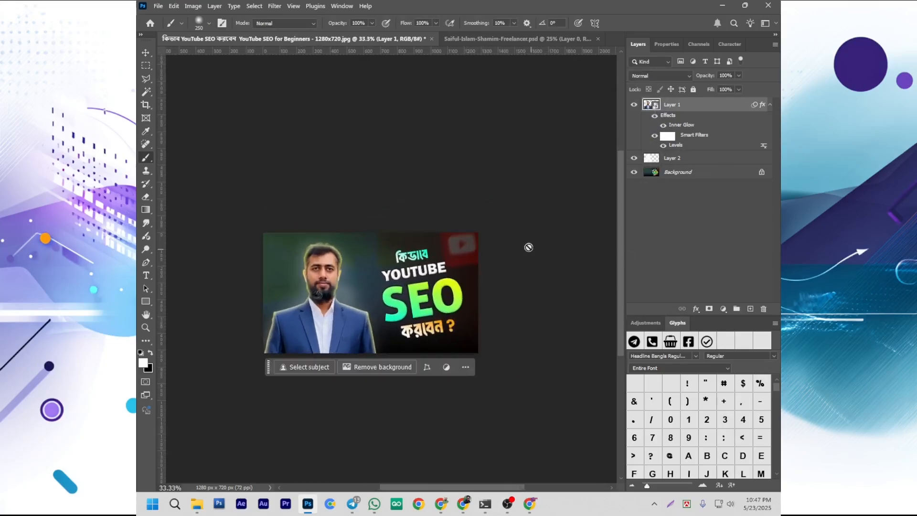
{"action": "left_click", "coordinate": [146, 53]}
{"action": "key", "text": "ctrl+plus"}
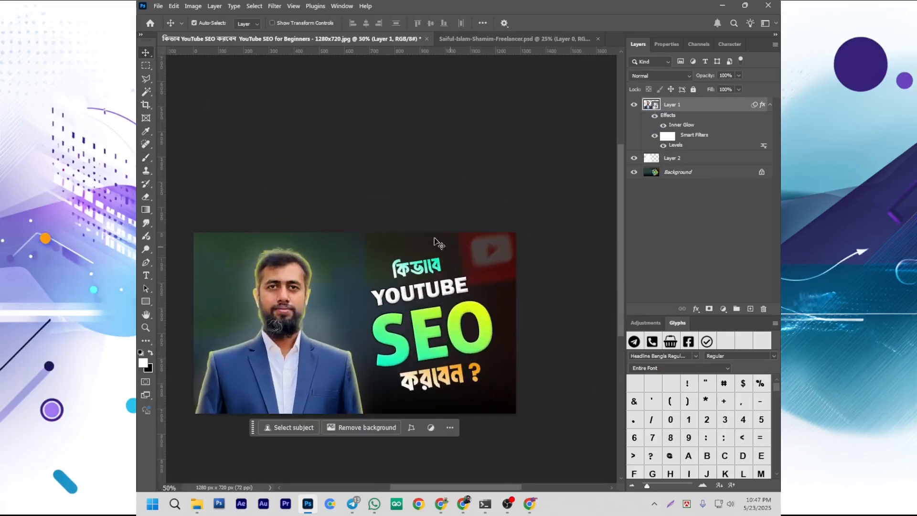
{"action": "key", "text": "ctrl+shift+e"}
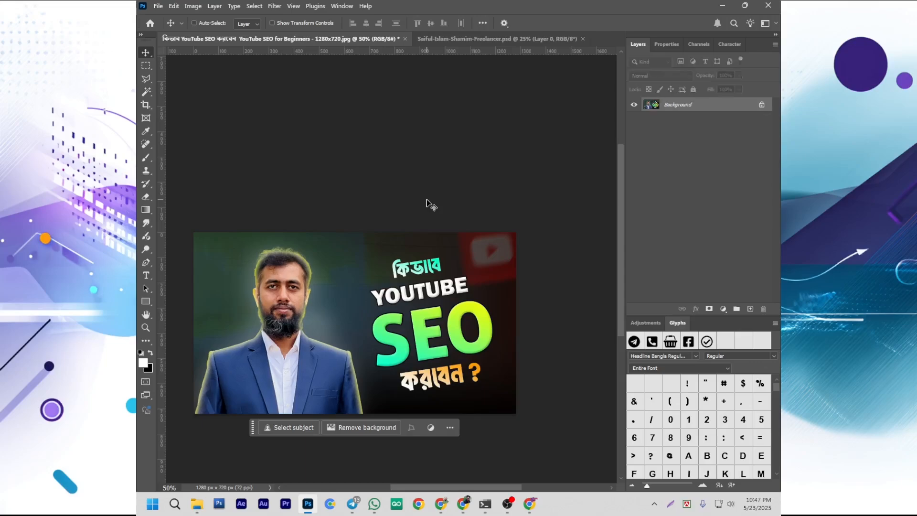
Step: Start a Save for Web export of the thumbnail and choose JPEG as the file format
{"action": "left_click", "coordinate": [159, 7]}
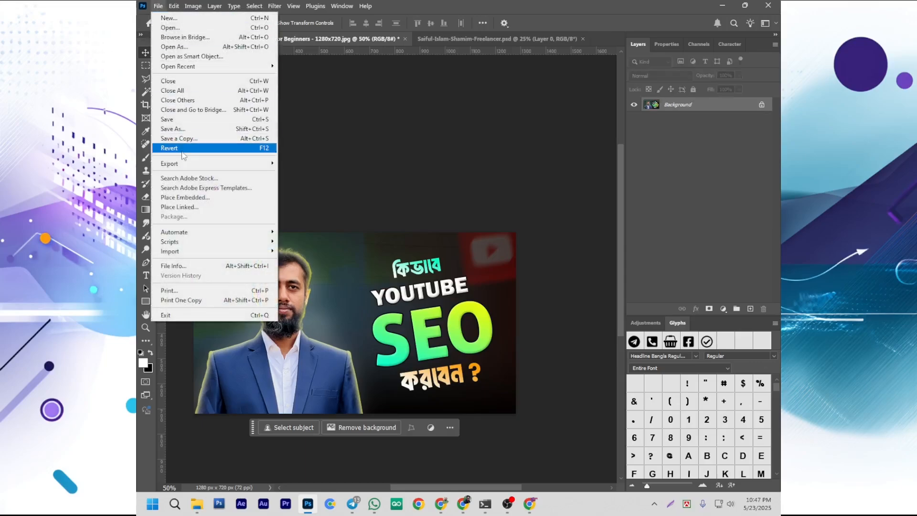
{"action": "mouse_move", "coordinate": [185, 164]}
{"action": "left_click", "coordinate": [320, 203]}
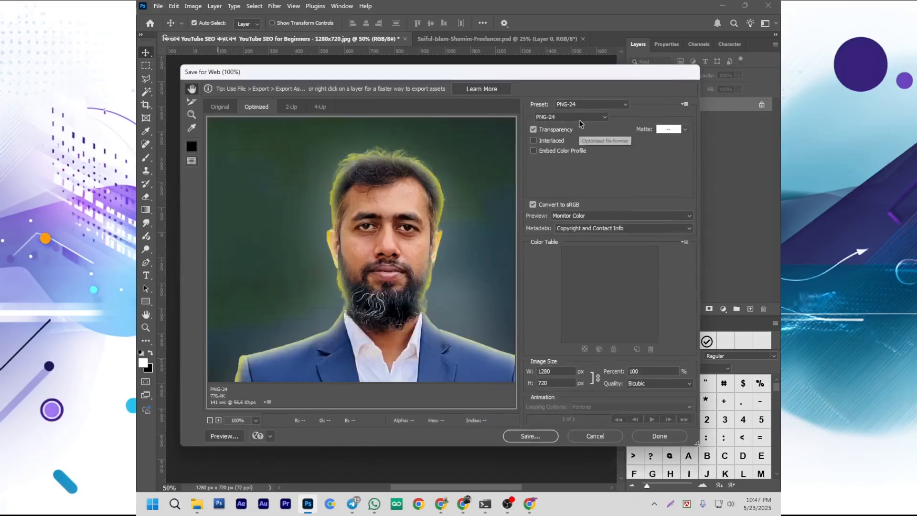
{"action": "left_click", "coordinate": [569, 118]}
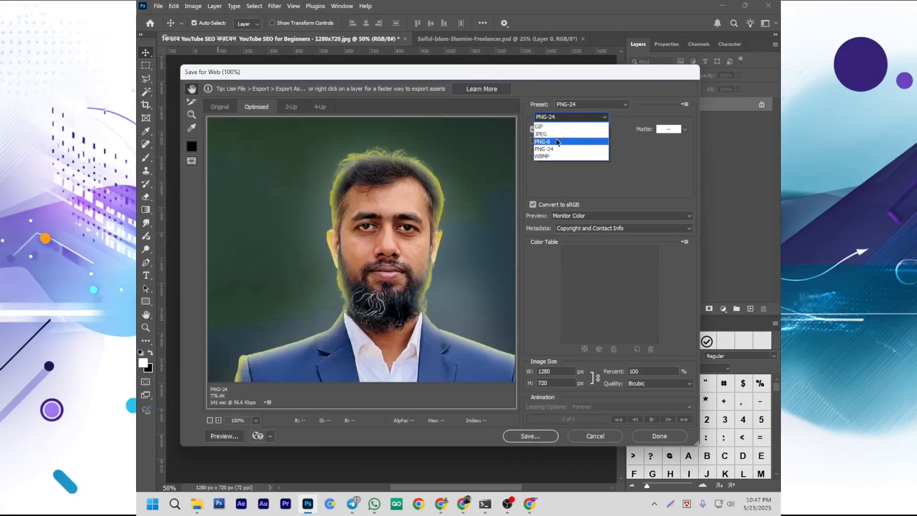
{"action": "left_click", "coordinate": [556, 141]}
{"action": "left_click", "coordinate": [568, 117]}
{"action": "left_click", "coordinate": [555, 134]}
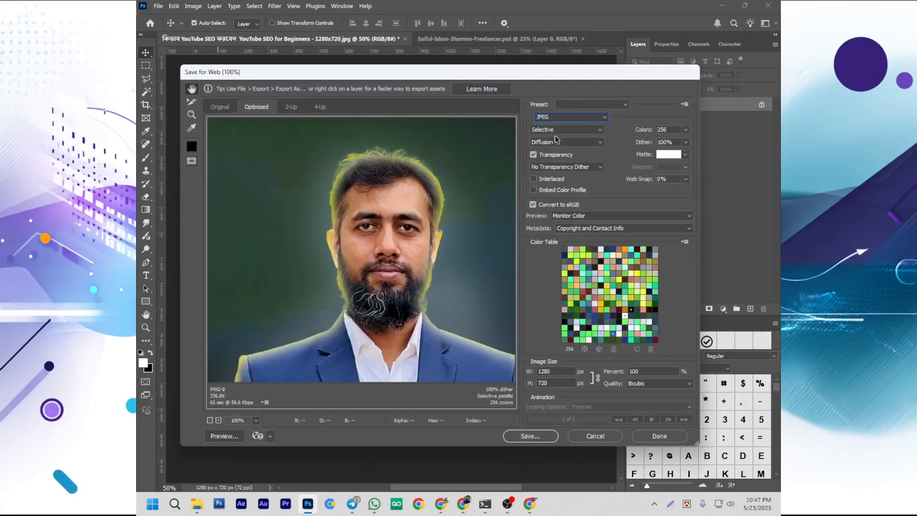
Step: Name the optimized export with the copied video title "YouTube SEO কীভাবে করবেন? | Complete Guide for Beginners 2025" and try to save it in Documents
{"action": "left_click", "coordinate": [527, 436]}
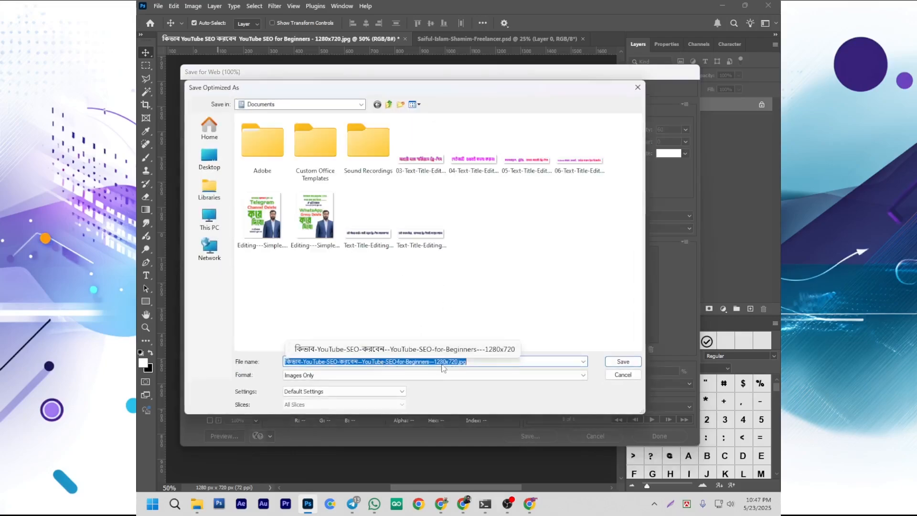
{"action": "left_click", "coordinate": [436, 306]}
{"action": "left_click", "coordinate": [432, 361]}
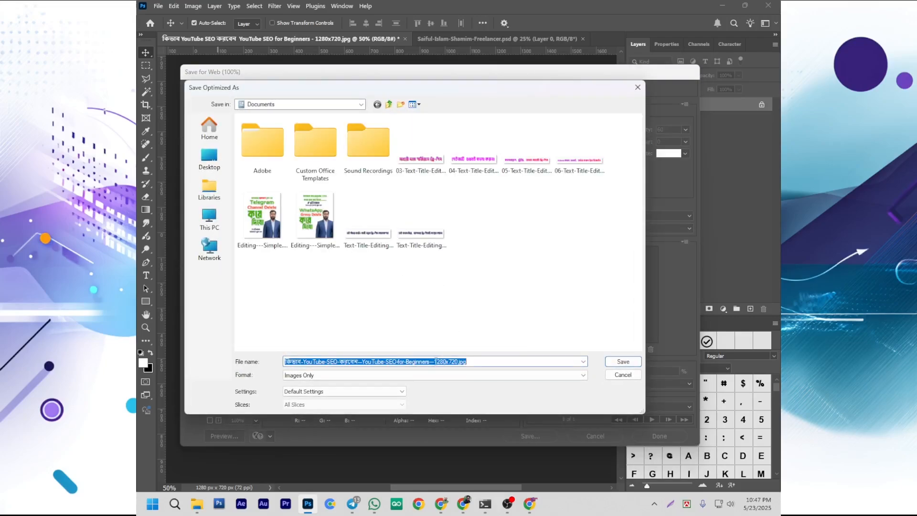
{"action": "left_click", "coordinate": [433, 362]}
{"action": "left_click_drag", "start_coordinate": [431, 361], "coordinate": [494, 361]}
{"action": "key", "text": "BackSpace"}
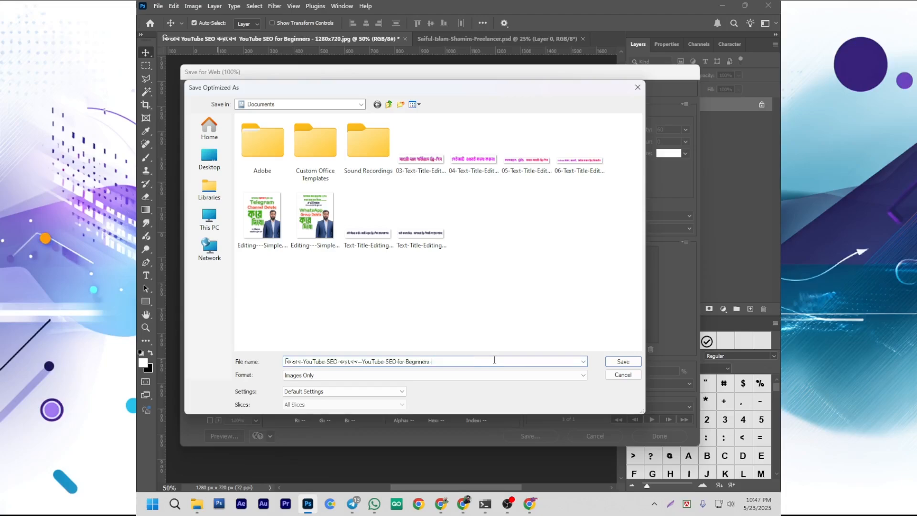
{"action": "key", "text": "ctrl+a"}
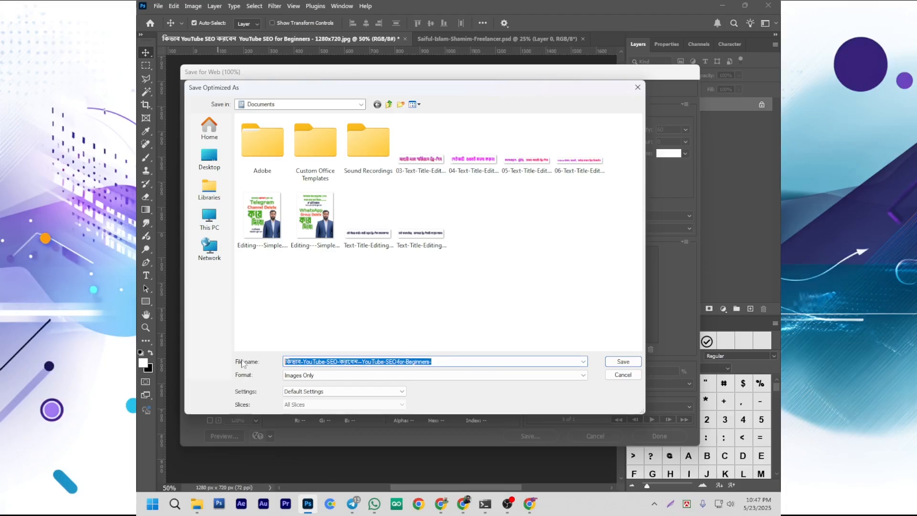
{"action": "key", "text": "super+v"}
{"action": "scroll", "coordinate": [375, 330], "scroll_direction": "down", "scroll_amount": 5}
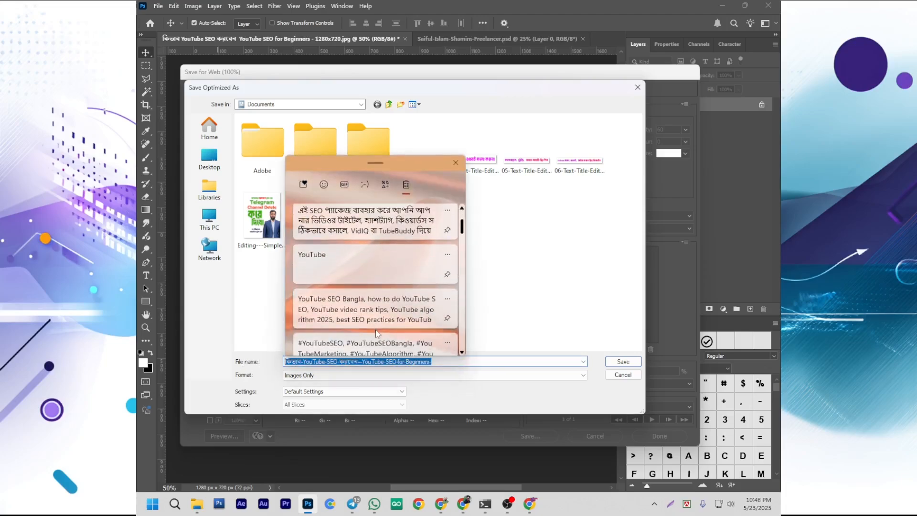
{"action": "left_click", "coordinate": [381, 310]}
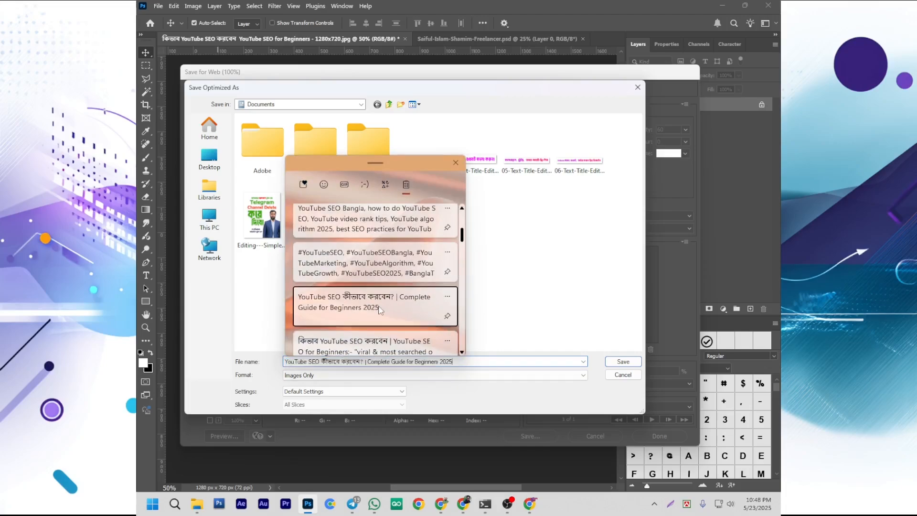
{"action": "left_click", "coordinate": [612, 363]}
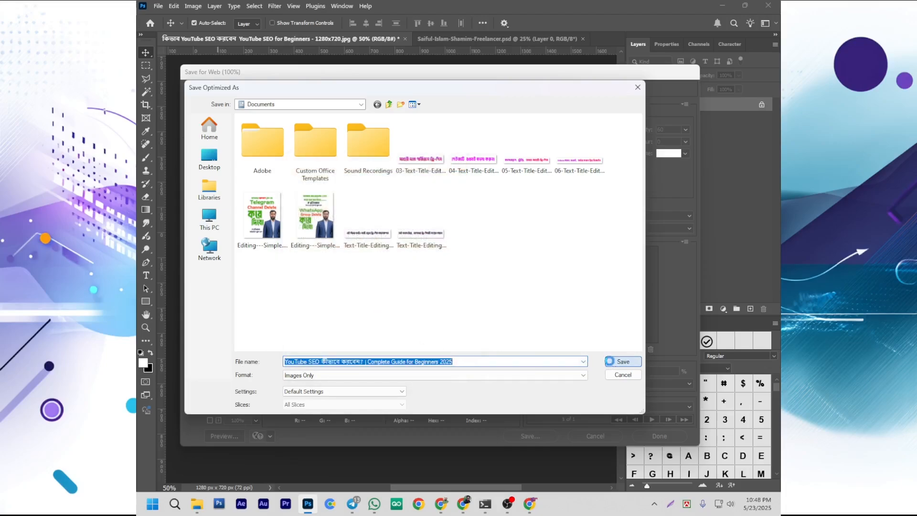
Step: Remove the question mark and vertical bar from the export's file name and save the JPEG
{"action": "left_click", "coordinate": [544, 251]}
{"action": "left_click", "coordinate": [367, 361]}
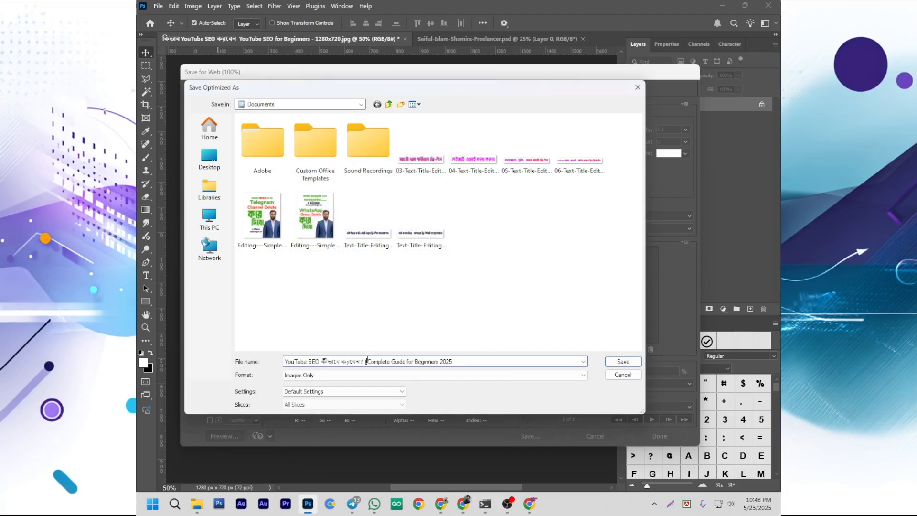
{"action": "key", "text": "BackSpace"}
{"action": "key", "text": "BackSpace"}
{"action": "key", "text": "BackSpace"}
{"action": "key", "text": "BackSpace"}
{"action": "left_click", "coordinate": [617, 362]}
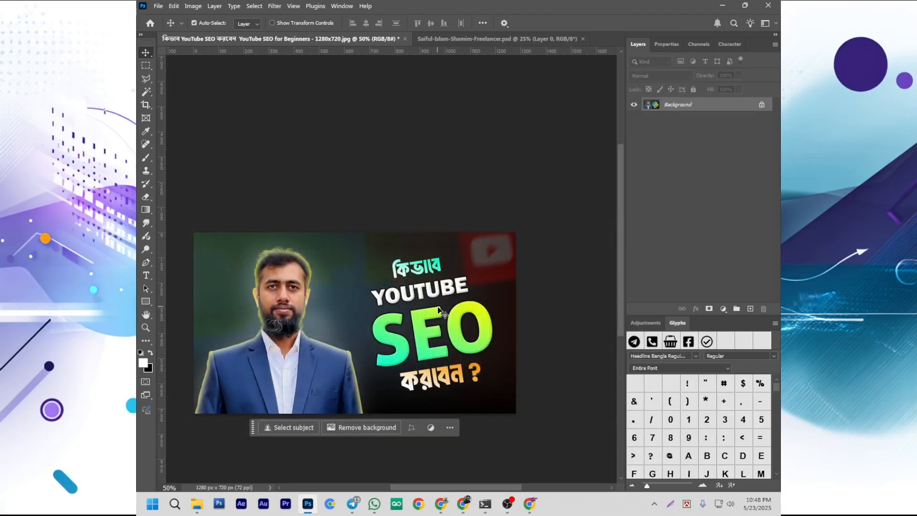
Step: Switch to YouTube Studio, view the new YouTube SEO video's analytics and copyright status, and open its details page
{"action": "mouse_move", "coordinate": [462, 508]}
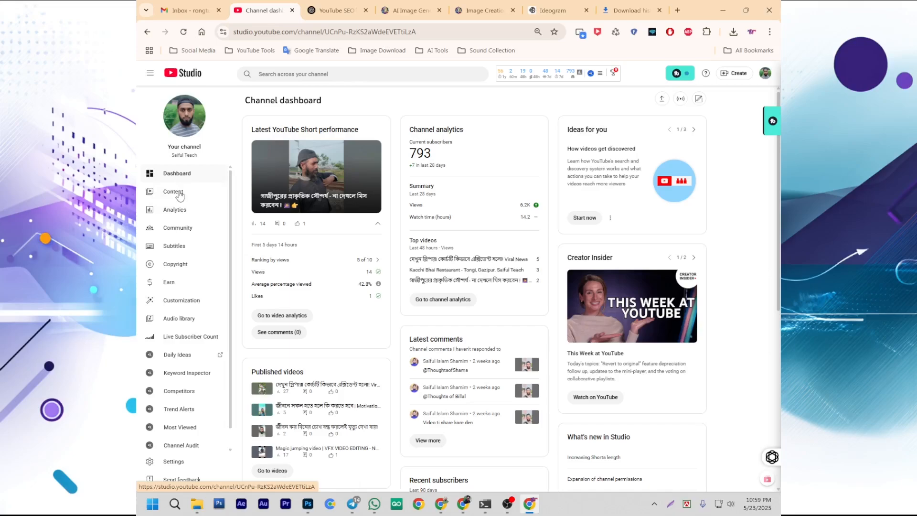
{"action": "left_click", "coordinate": [173, 192]}
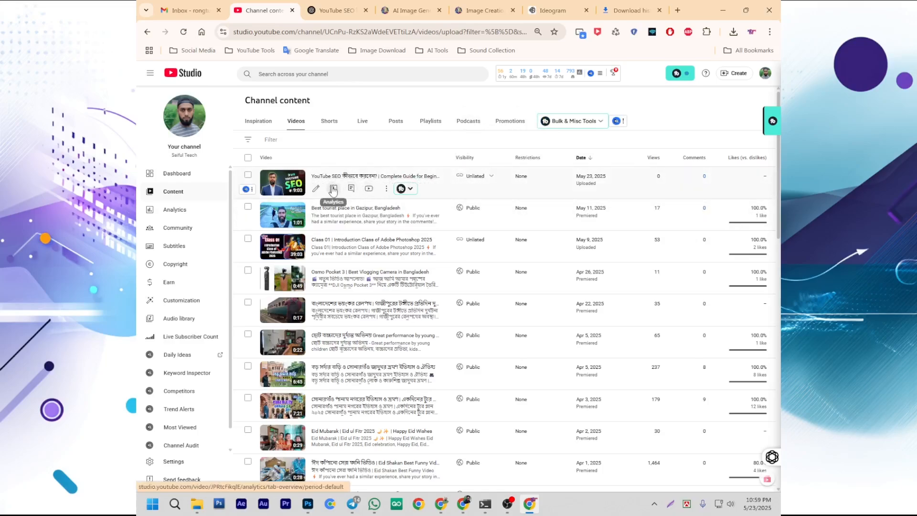
{"action": "left_click", "coordinate": [333, 189]}
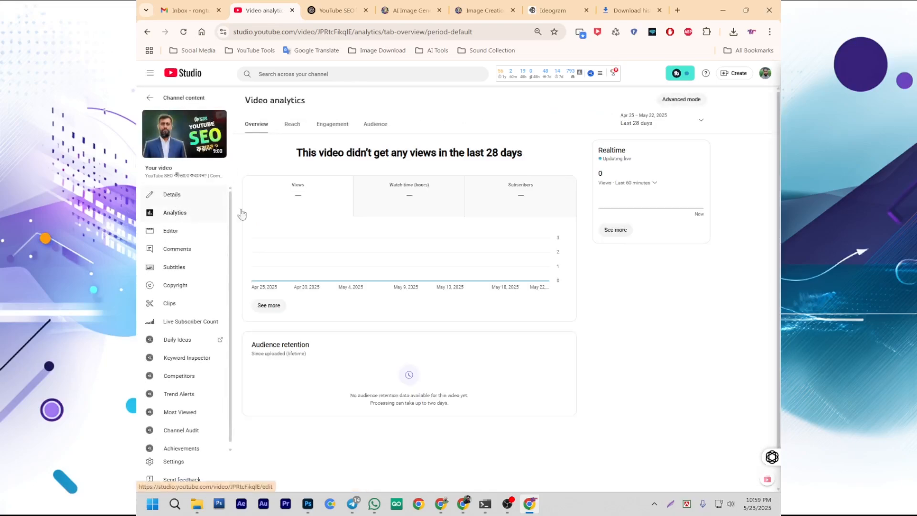
{"action": "left_click", "coordinate": [178, 290]}
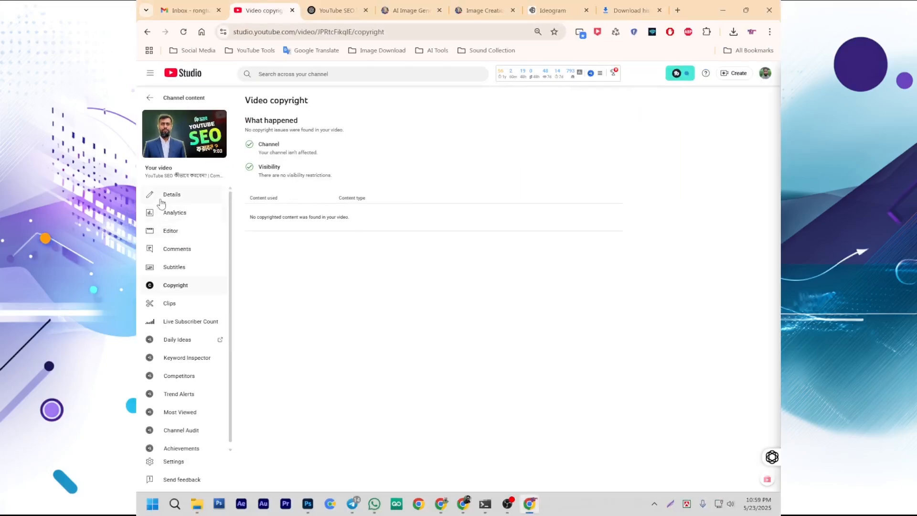
{"action": "left_click", "coordinate": [176, 216]}
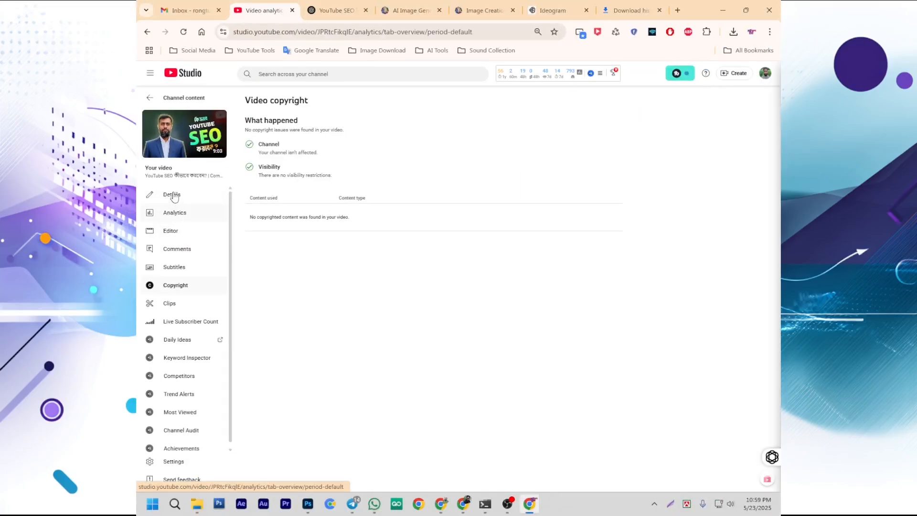
{"action": "left_click", "coordinate": [171, 195]}
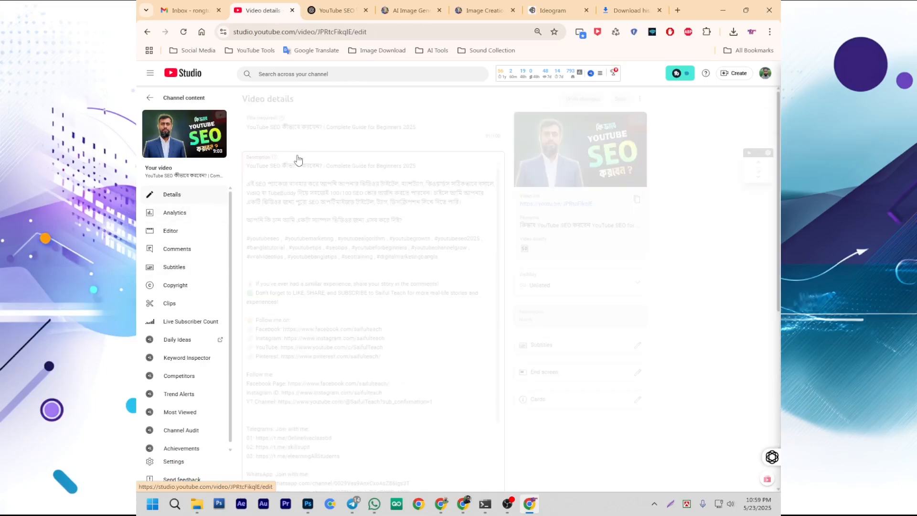
{"action": "scroll", "coordinate": [439, 225], "scroll_direction": "down", "scroll_amount": 1}
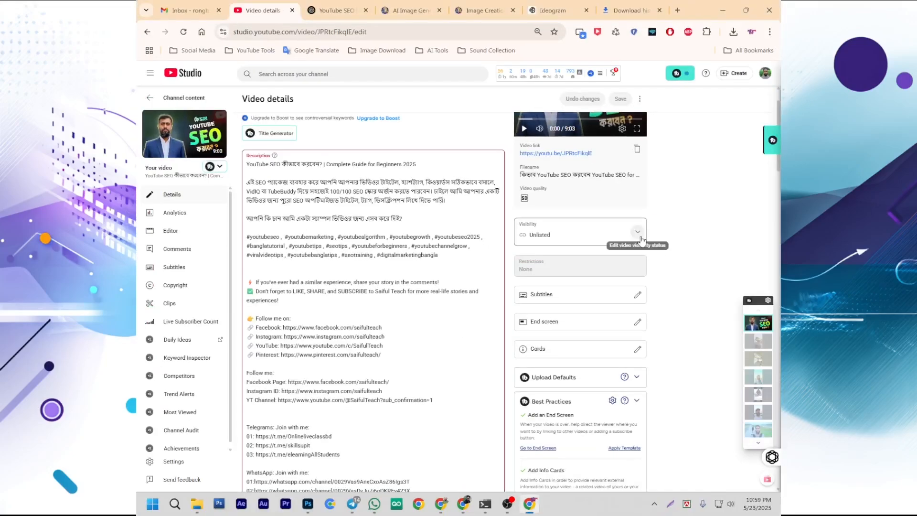
{"action": "left_click", "coordinate": [638, 233]}
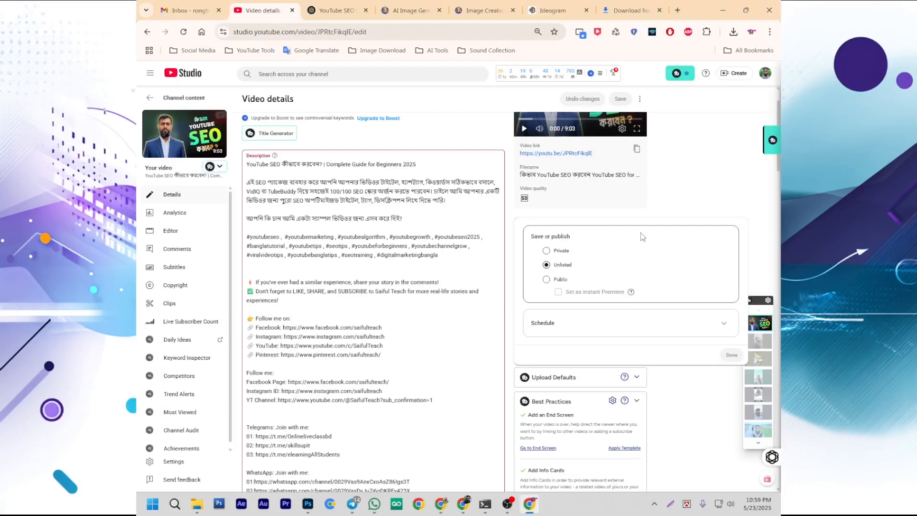
{"action": "left_click", "coordinate": [548, 282]}
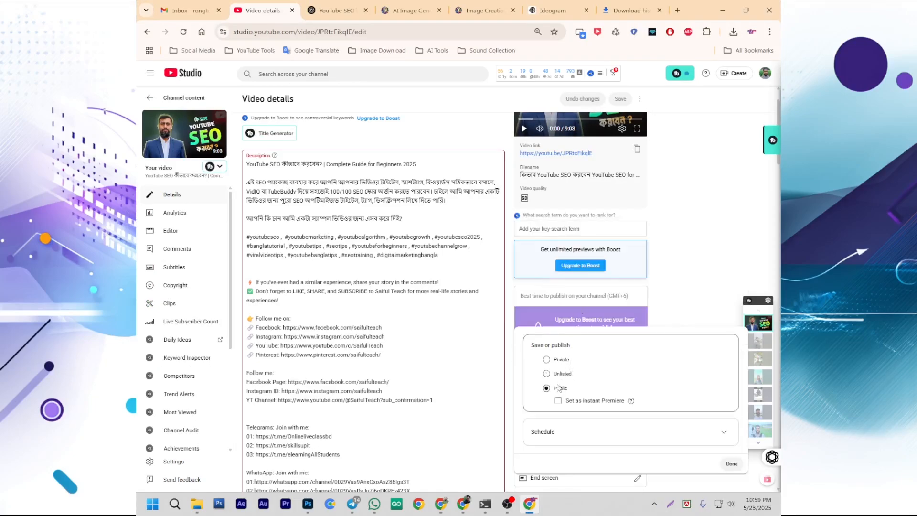
{"action": "left_click", "coordinate": [588, 402]}
{"action": "left_click", "coordinate": [687, 300]}
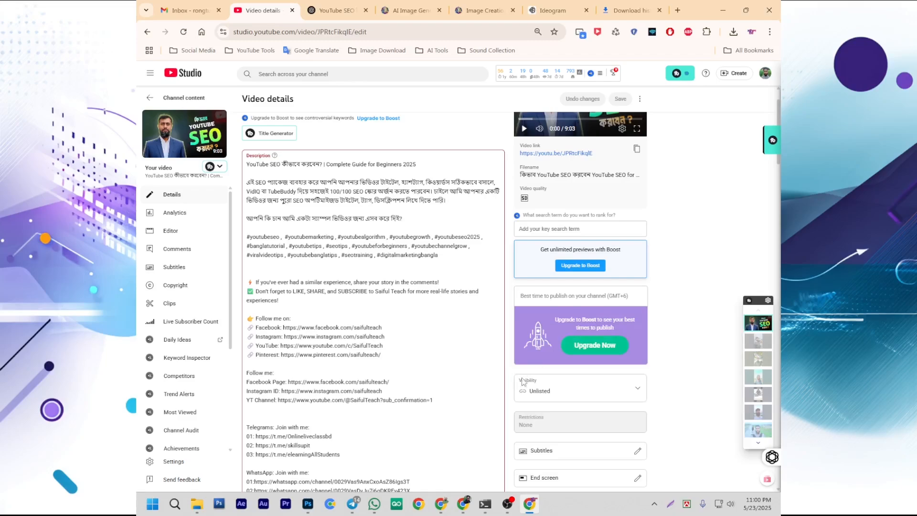
Step: Set the video's visibility to Public as an instant Premiere and save the changes
{"action": "scroll", "coordinate": [625, 366], "scroll_direction": "down", "scroll_amount": 12}
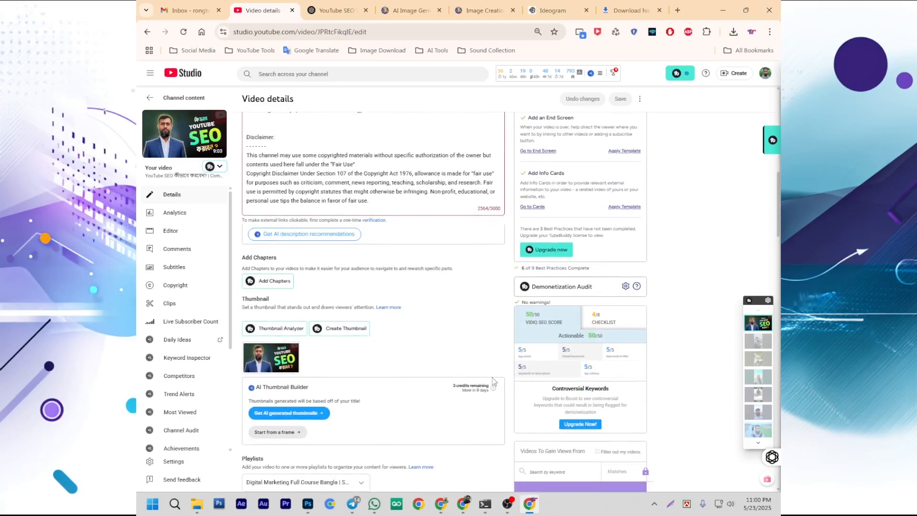
{"action": "scroll", "coordinate": [573, 348], "scroll_direction": "down", "scroll_amount": 1}
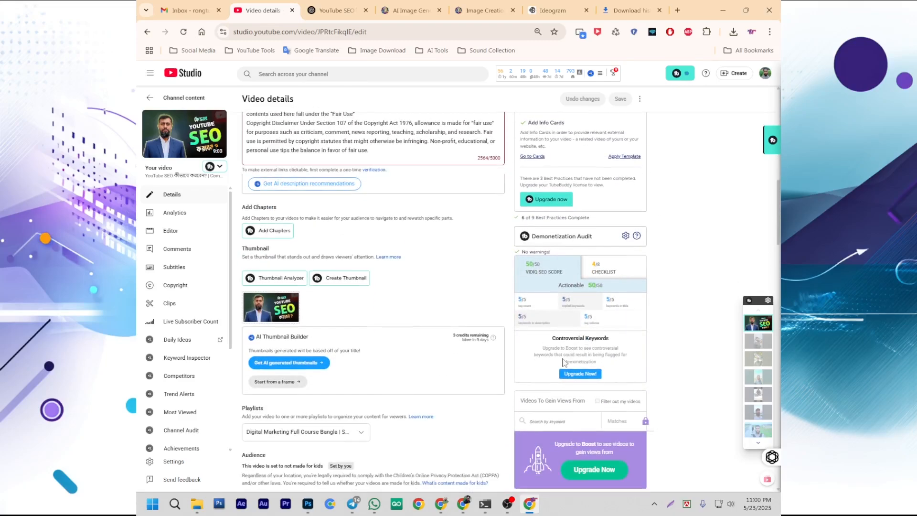
{"action": "scroll", "coordinate": [564, 362], "scroll_direction": "up", "scroll_amount": 1}
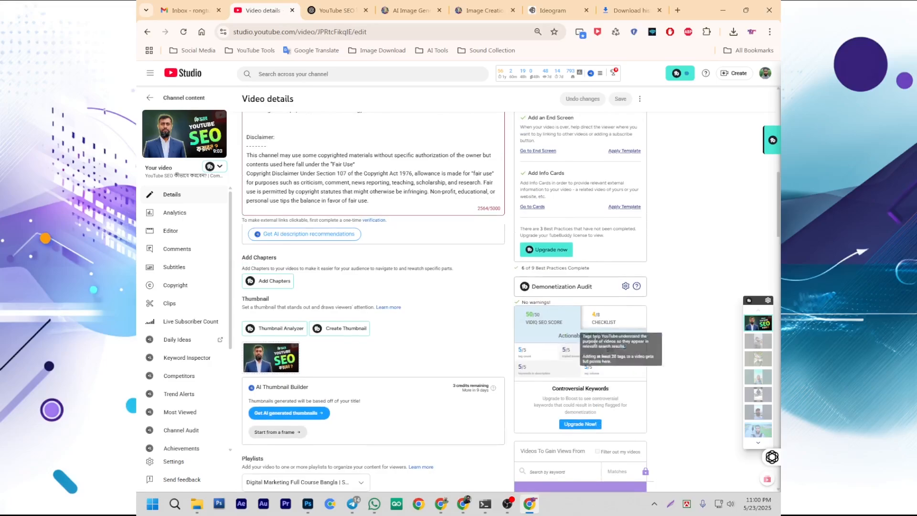
{"action": "scroll", "coordinate": [595, 340], "scroll_direction": "up", "scroll_amount": 6}
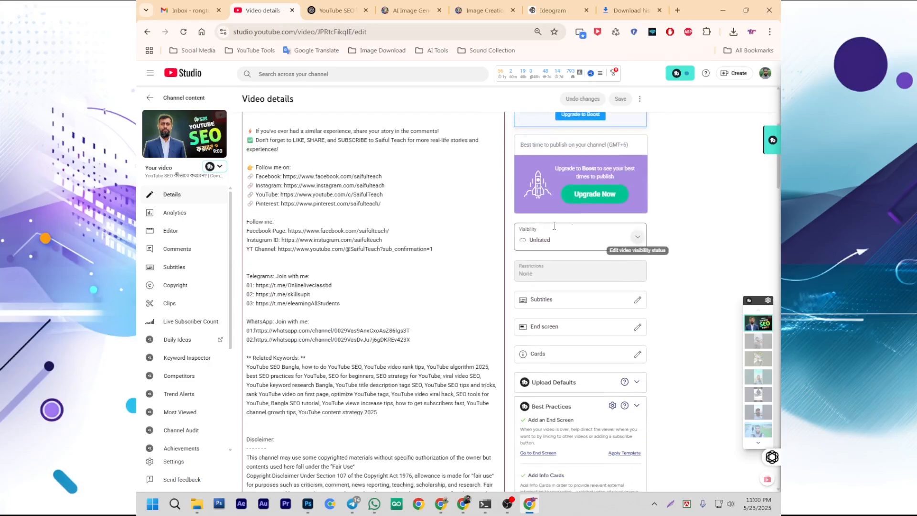
{"action": "left_click", "coordinate": [631, 238]}
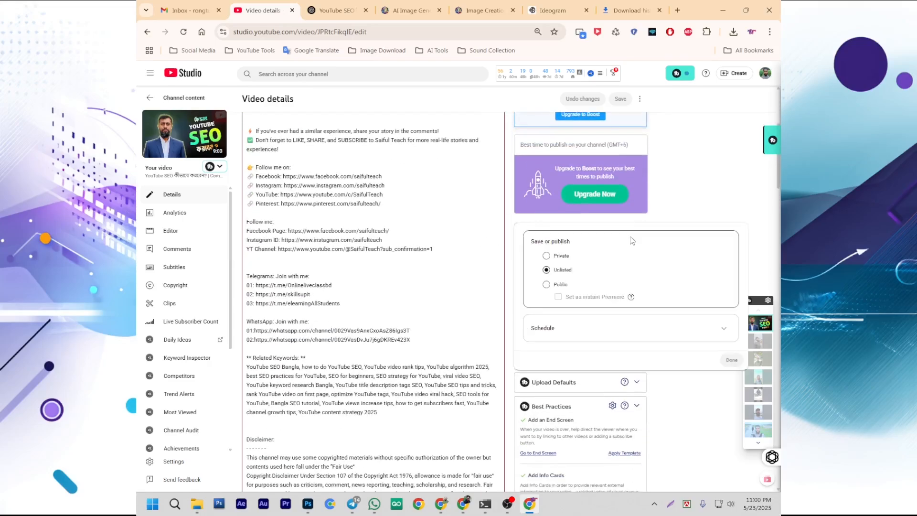
{"action": "left_click", "coordinate": [558, 298]}
{"action": "left_click", "coordinate": [559, 297]}
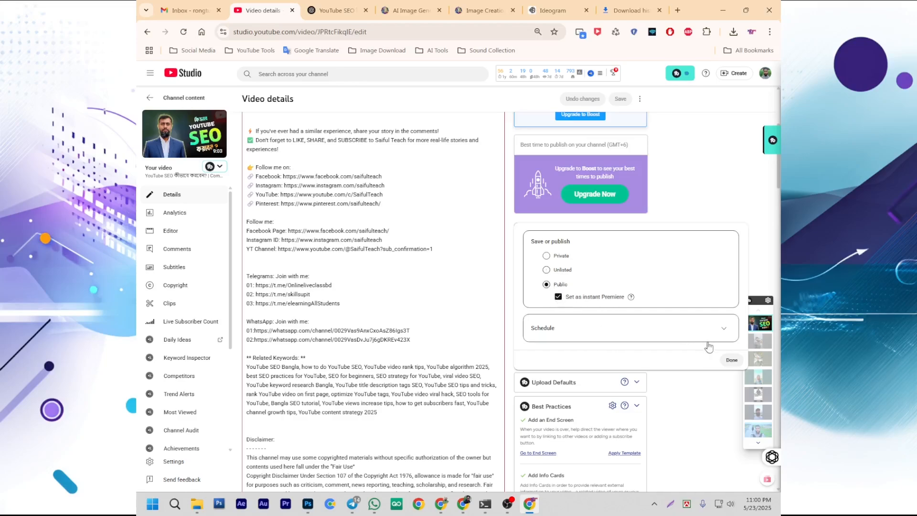
{"action": "left_click", "coordinate": [729, 360]}
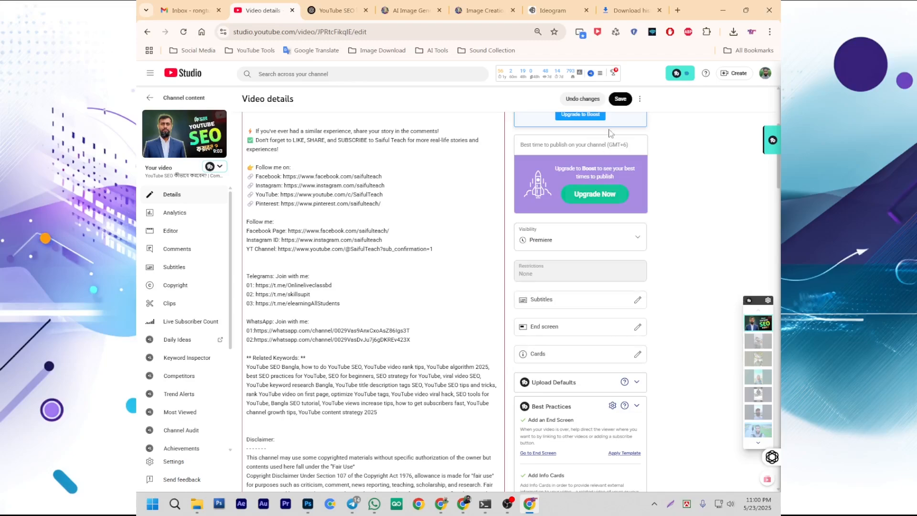
{"action": "left_click", "coordinate": [619, 101]}
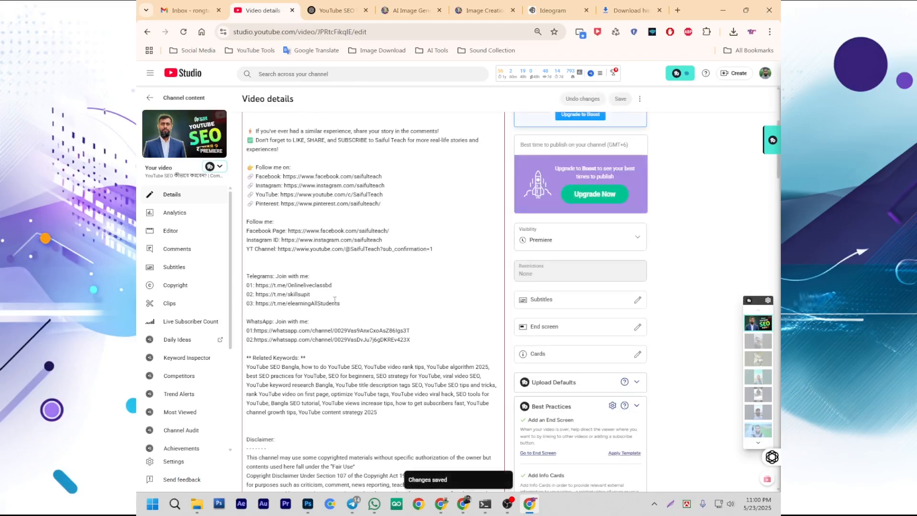
Step: Leave the video's details, review the channel analytics overview for the last 28 days, and return to the channel dashboard
{"action": "scroll", "coordinate": [440, 191], "scroll_direction": "up", "scroll_amount": 4}
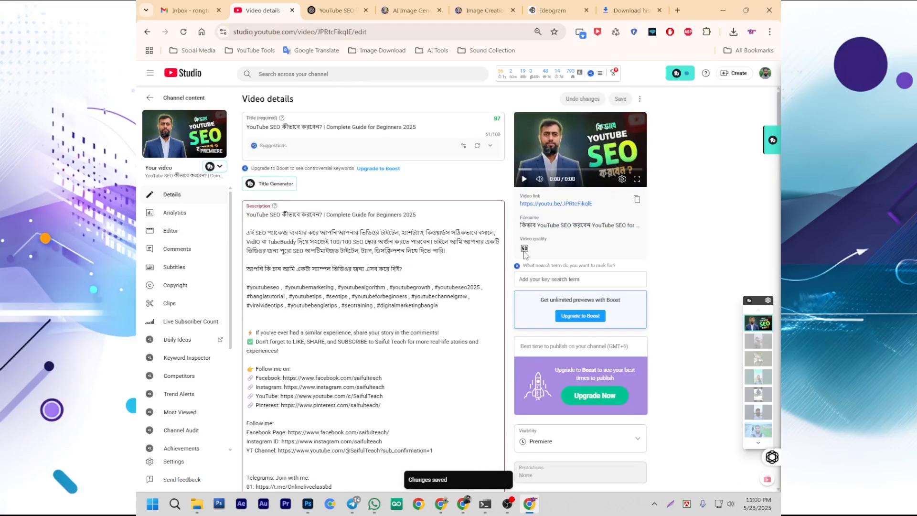
{"action": "left_click", "coordinate": [151, 98]}
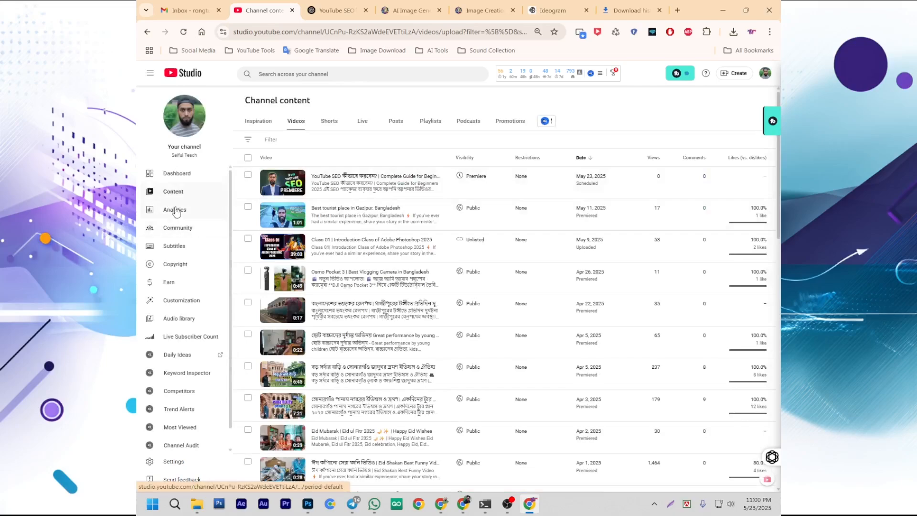
{"action": "left_click", "coordinate": [174, 210]}
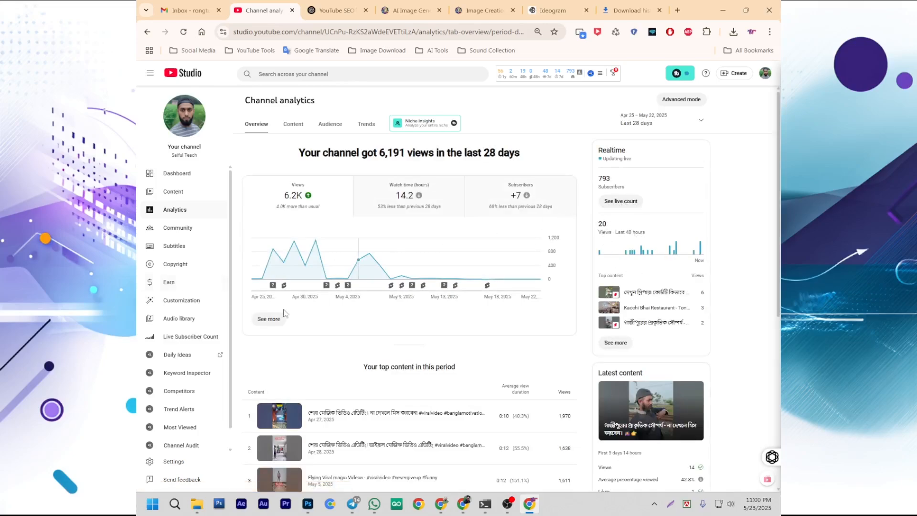
{"action": "scroll", "coordinate": [552, 263], "scroll_direction": "down", "scroll_amount": 3}
{"action": "scroll", "coordinate": [510, 287], "scroll_direction": "up", "scroll_amount": 3}
{"action": "scroll", "coordinate": [513, 305], "scroll_direction": "down", "scroll_amount": 3}
{"action": "scroll", "coordinate": [363, 253], "scroll_direction": "up", "scroll_amount": 3}
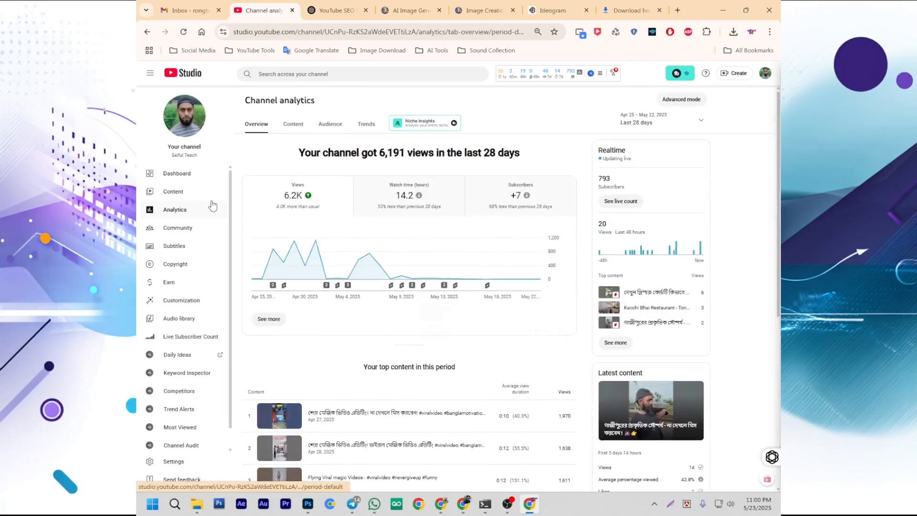
{"action": "left_click", "coordinate": [184, 177]}
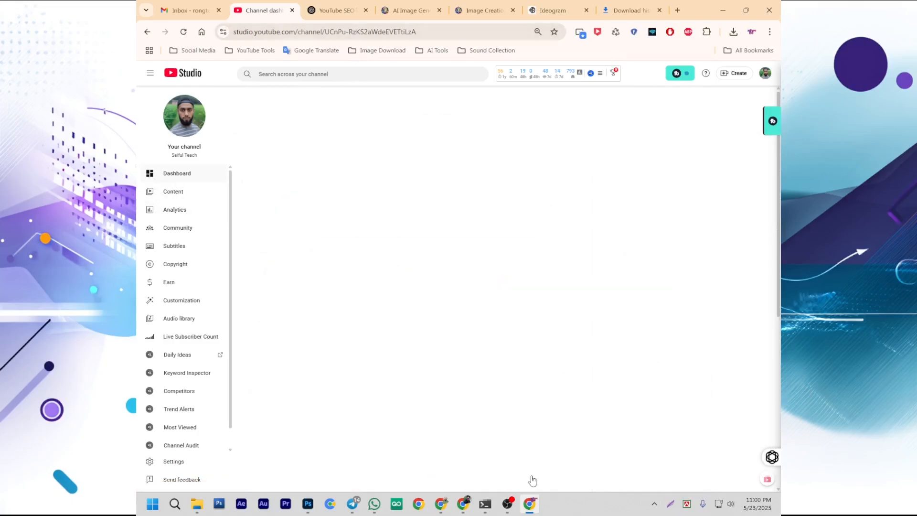
Step: Switch to the Google Meet window, closing the Gazipur 8th Batch spreadsheet and the People list, and stop presenting the screen
{"action": "mouse_move", "coordinate": [441, 504]}
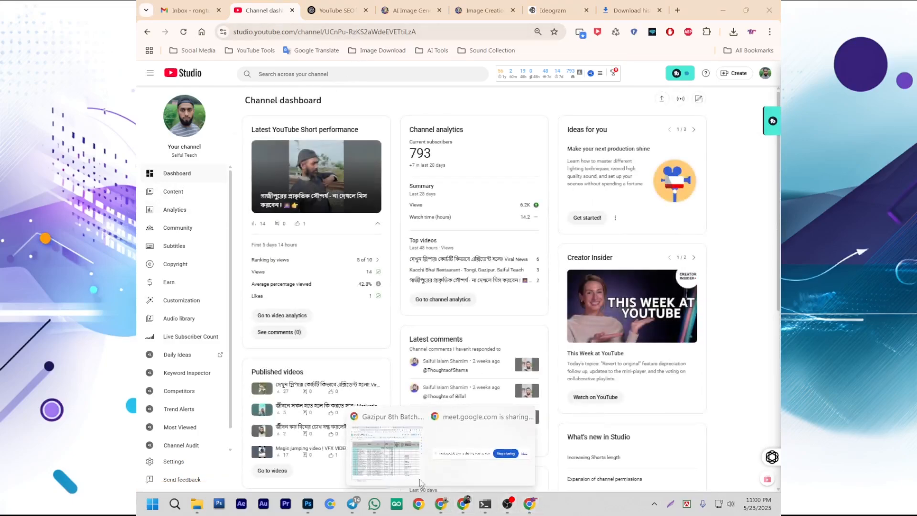
{"action": "left_click", "coordinate": [421, 482]}
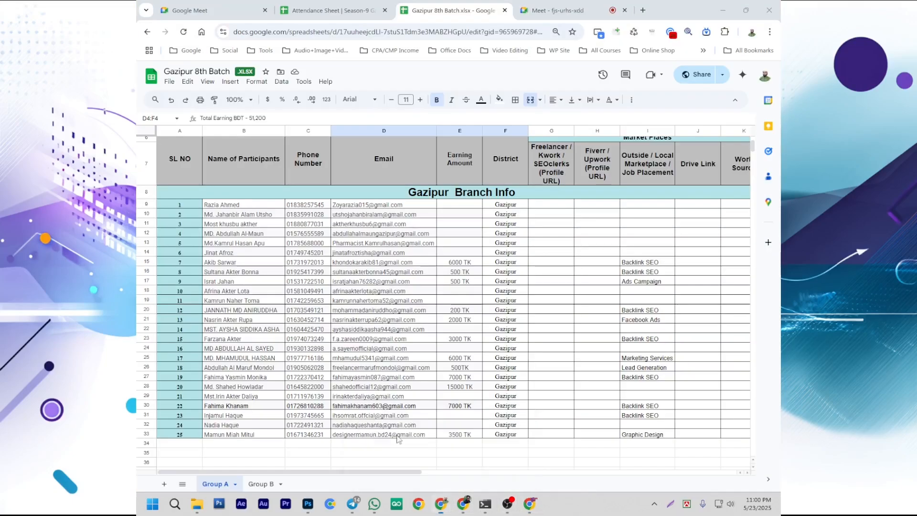
{"action": "left_click", "coordinate": [505, 11]}
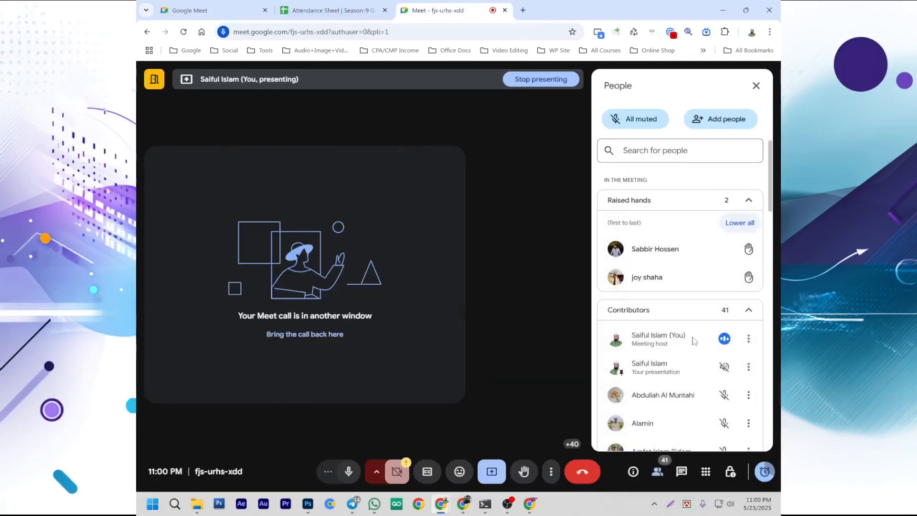
{"action": "left_click", "coordinate": [756, 85]}
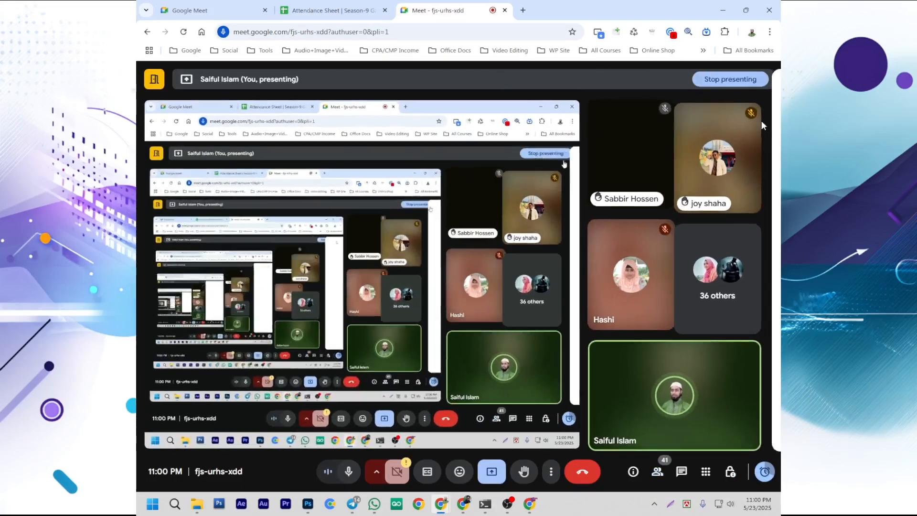
{"action": "left_click", "coordinate": [495, 473]}
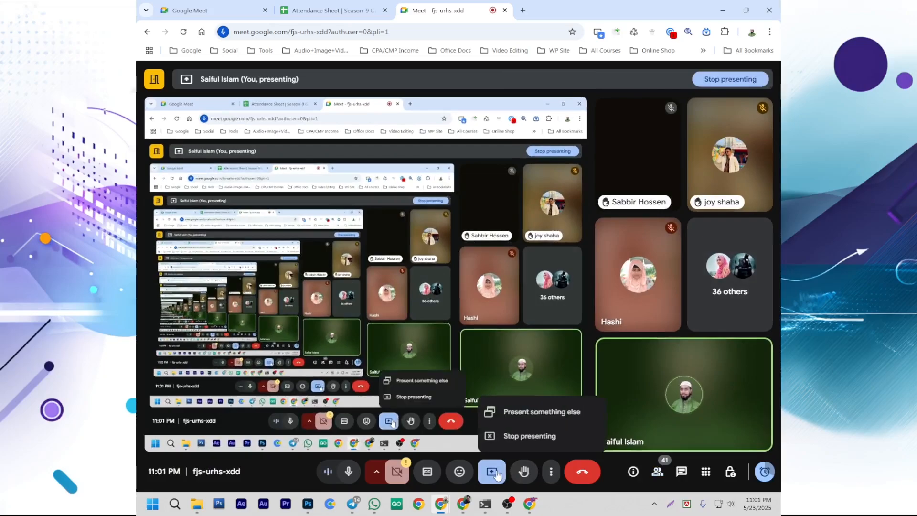
{"action": "left_click", "coordinate": [528, 436]}
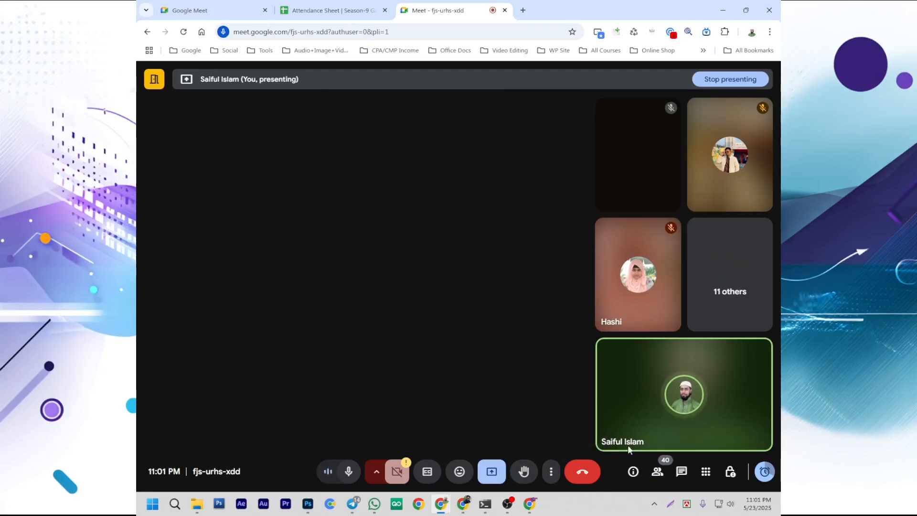